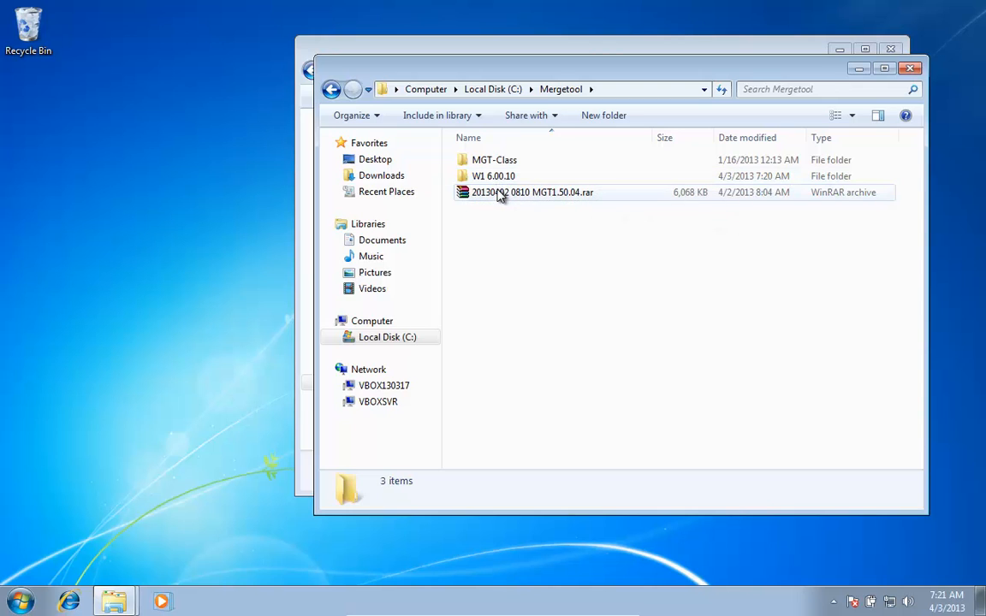
click(502, 195)
right_click(501, 197)
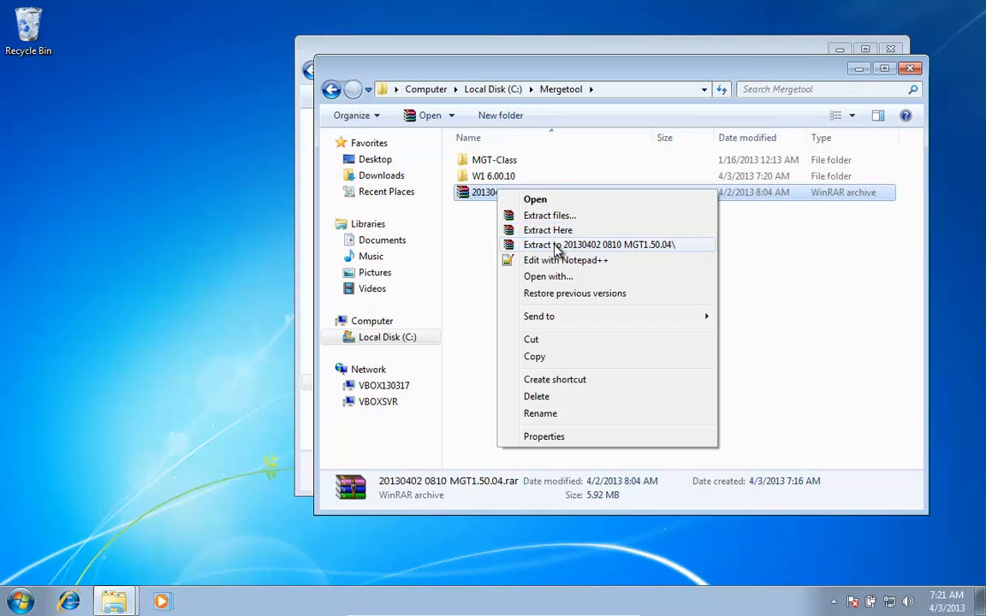
click(555, 246)
double_click(496, 163)
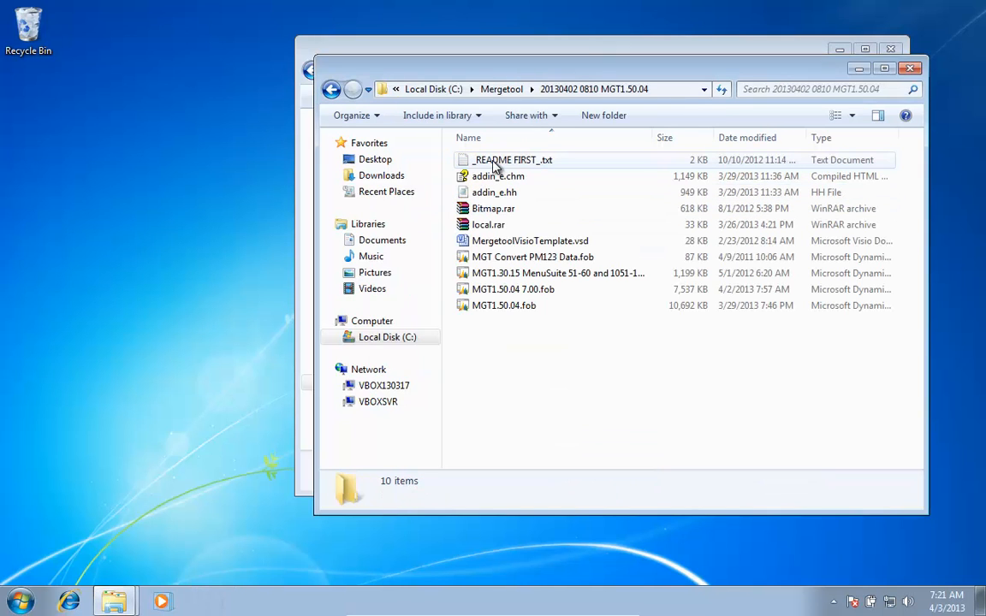
click(497, 308)
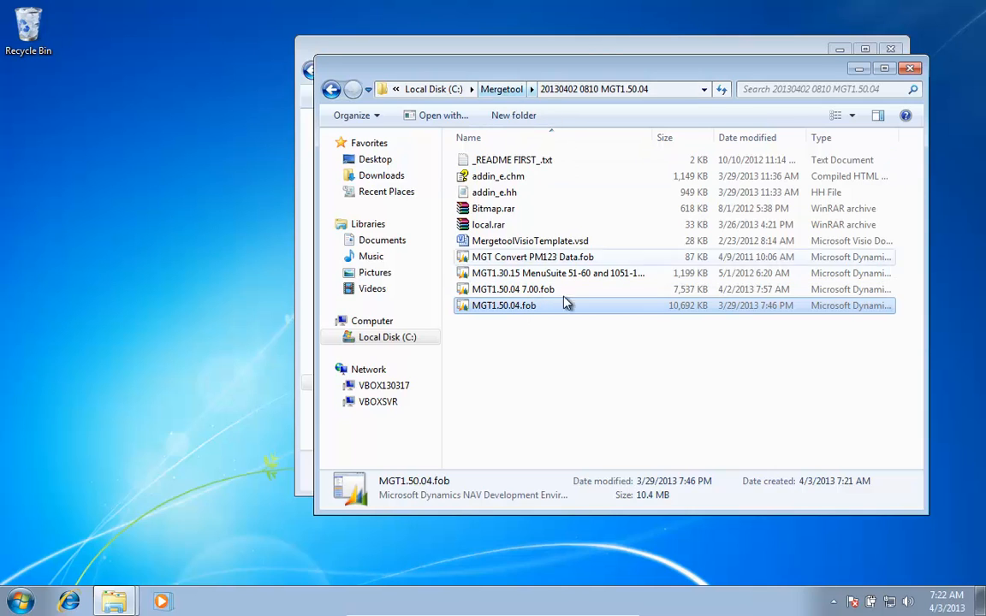
- Extract W1 6.00.10 Database.rar directly inside the W1 6.00.10 folder of Mergetool
click(500, 89)
double_click(505, 192)
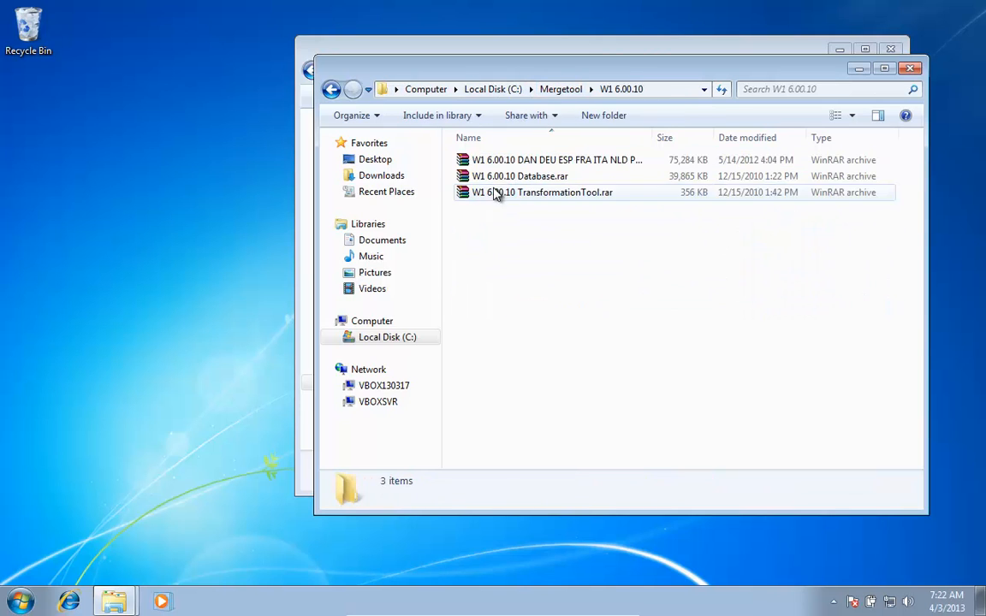
right_click(524, 180)
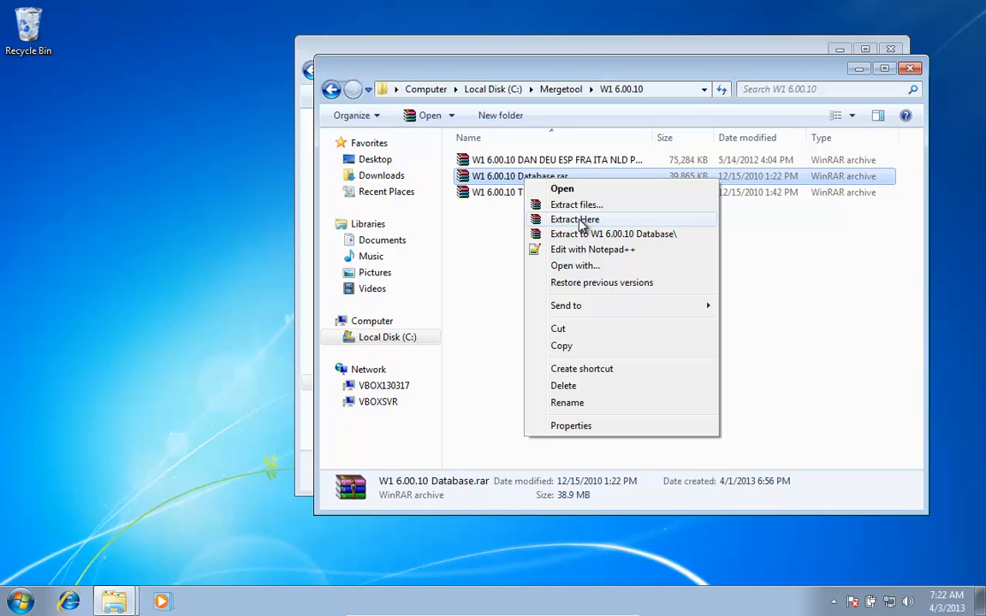
click(554, 219)
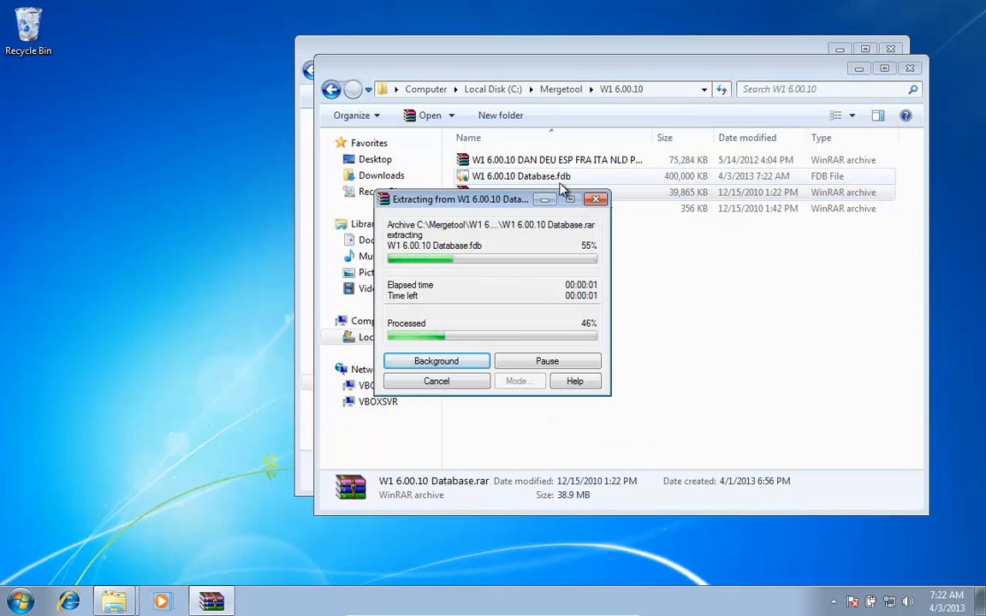
- Place the extracted W1 6.00.10 Database.fdb file in the parent Mergetool folder
click(503, 180)
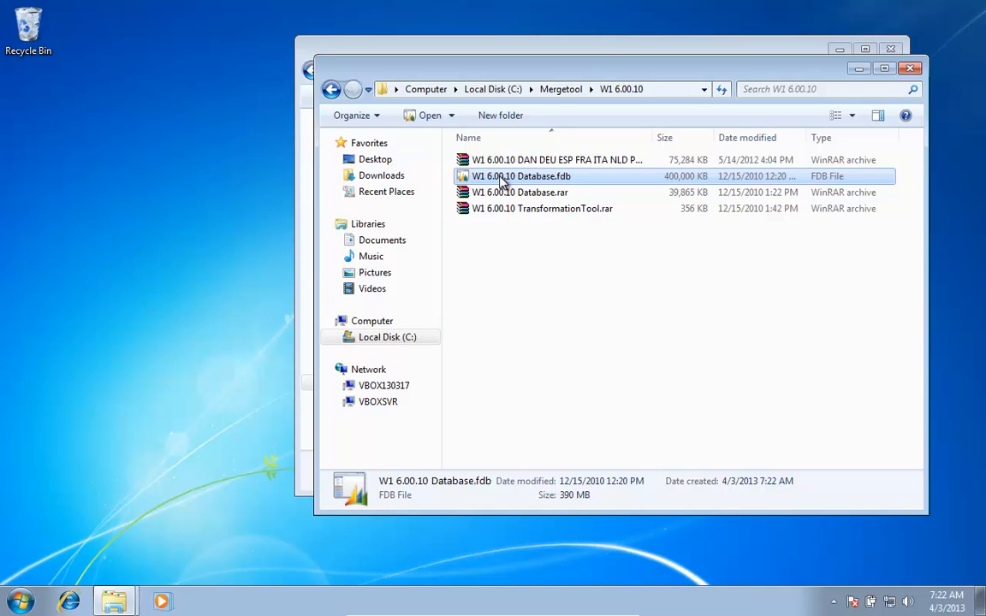
key(BackSpace)
key(ctrl+v)
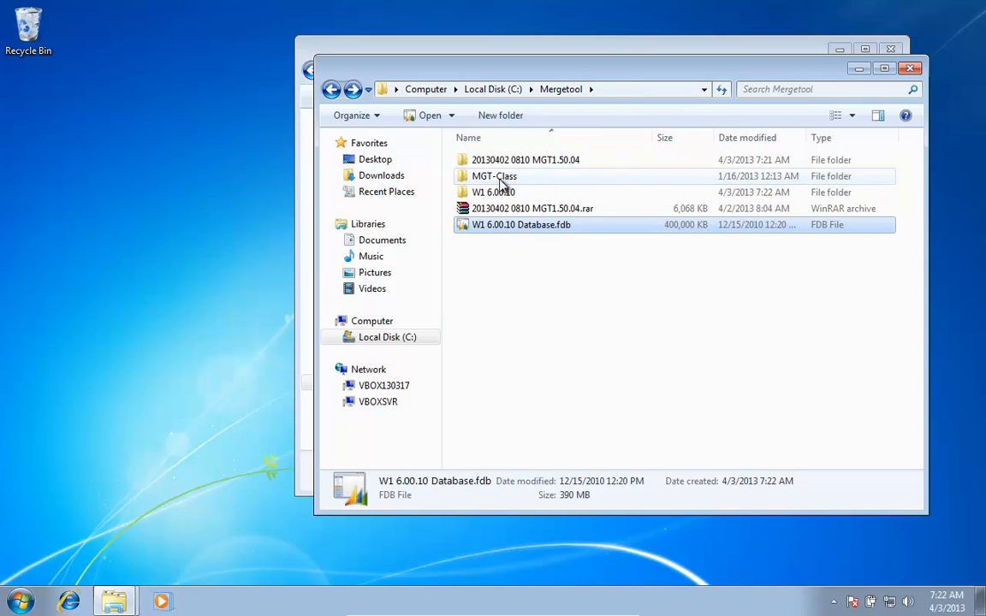
- Rename the database file in the Mergetool folder to Mergetool W1 6.00.10 Database.fdb
click(504, 223)
key(Home)
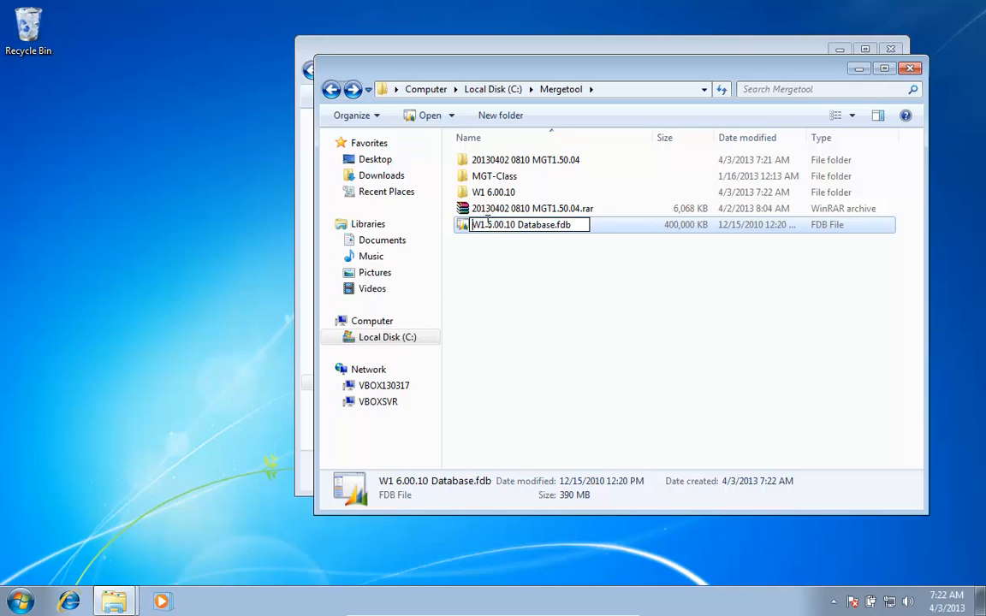
text(Mergetool)
key(Return)
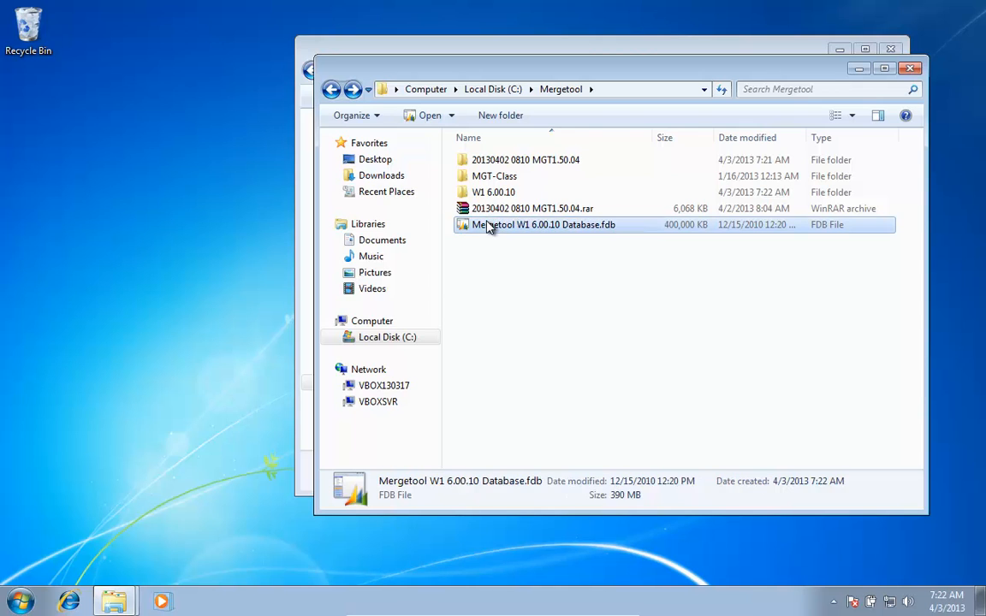
- Search the installed programs for 2009 and start Microsoft Dynamics NAV 2009 R2 Classic
key(super)
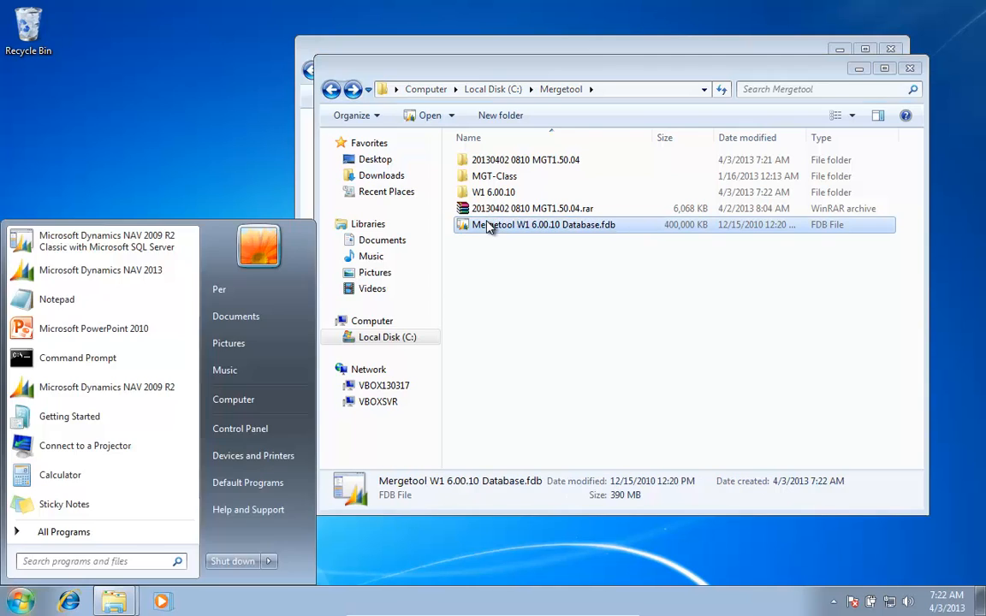
text(2009)
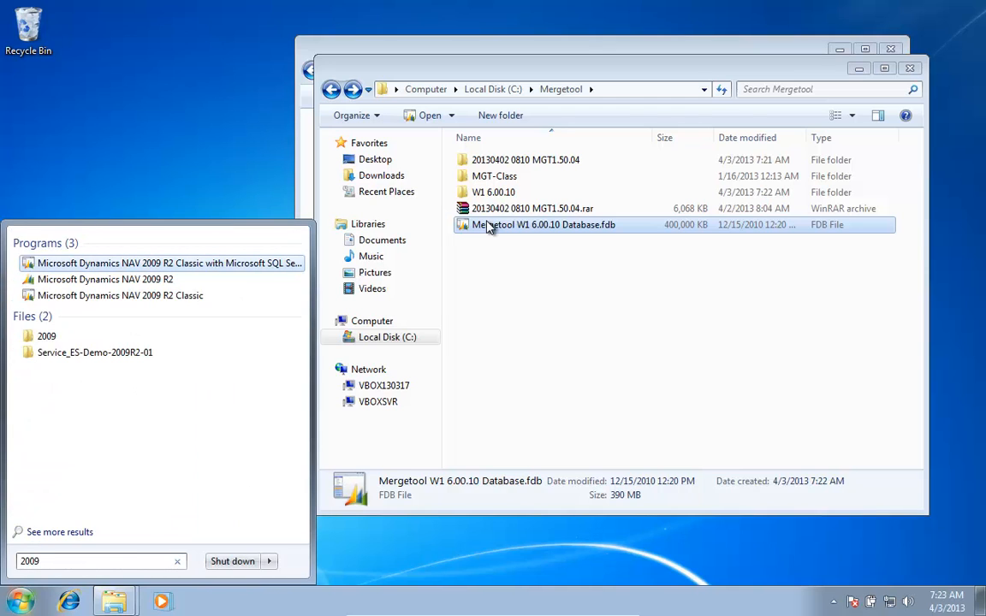
key(Down)
key(Down)
key(Return)
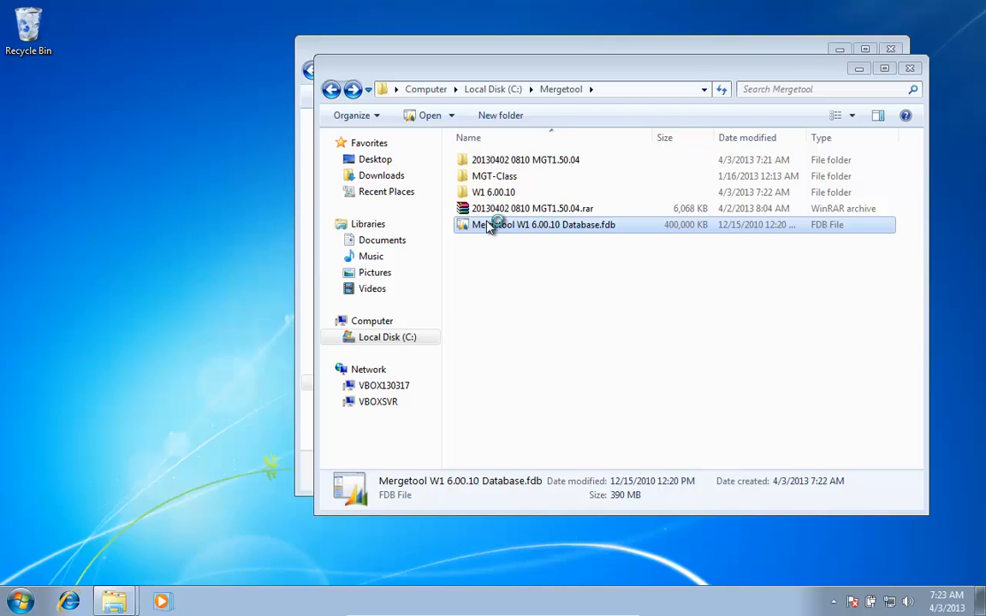
key(Return)
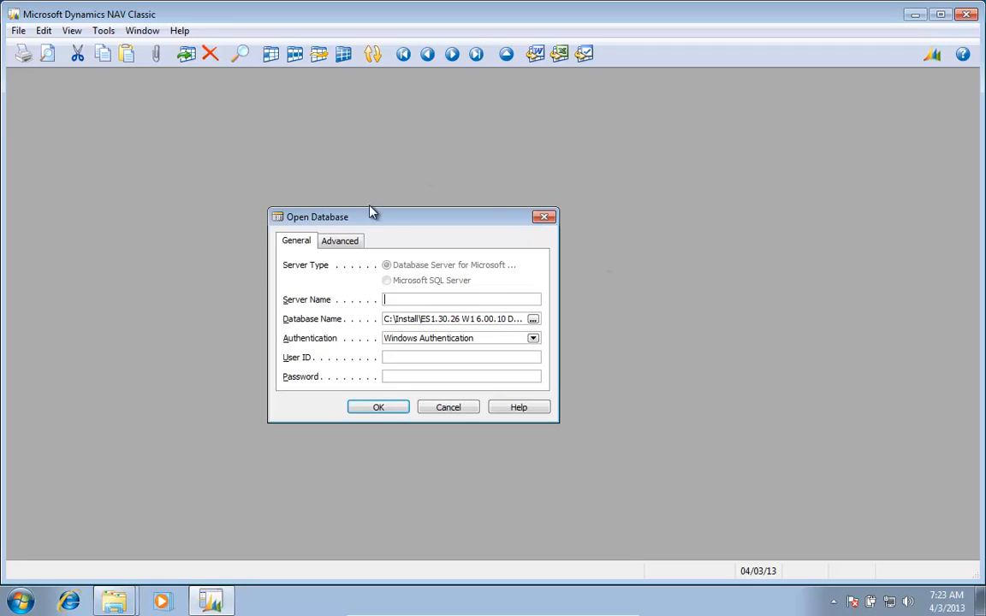
- Browse for the database file to open, going to the Mergetool folder on Local Disk (C:)
key(Tab)
key(F6)
key(shift+Tab)
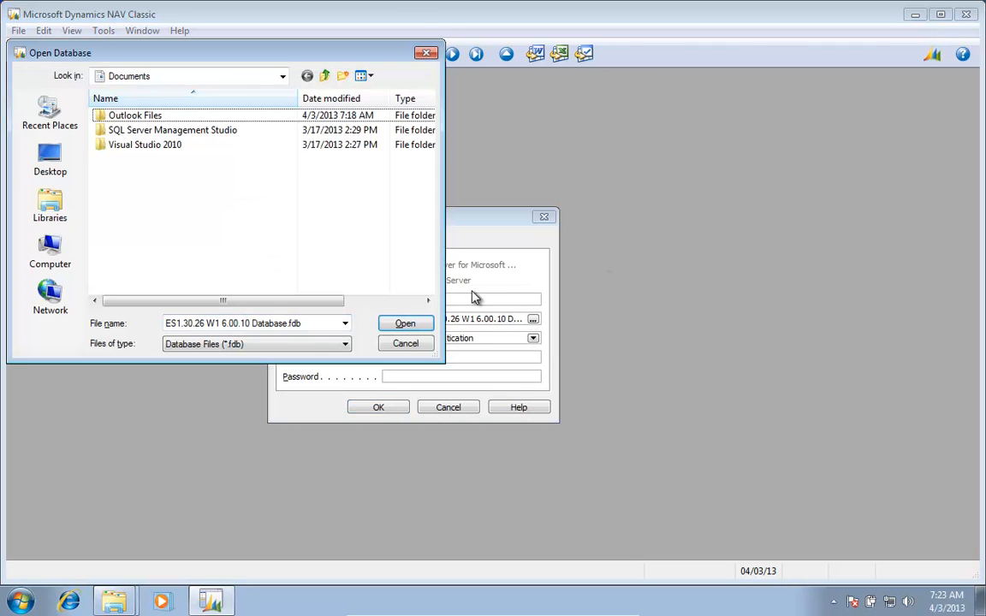
key(BackSpace)
key(BackSpace)
key(Down)
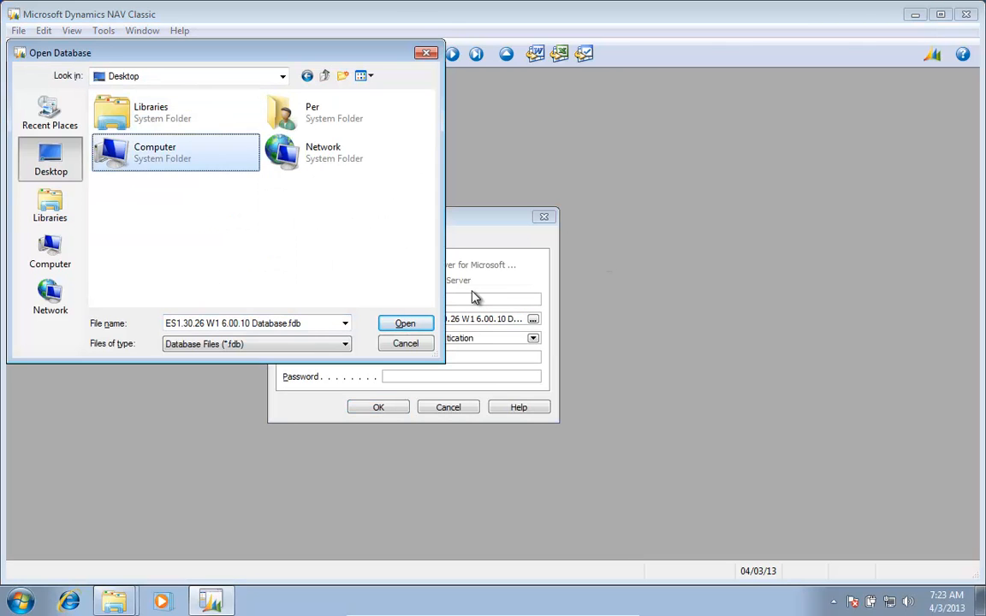
key(Return)
key(Up)
key(Return)
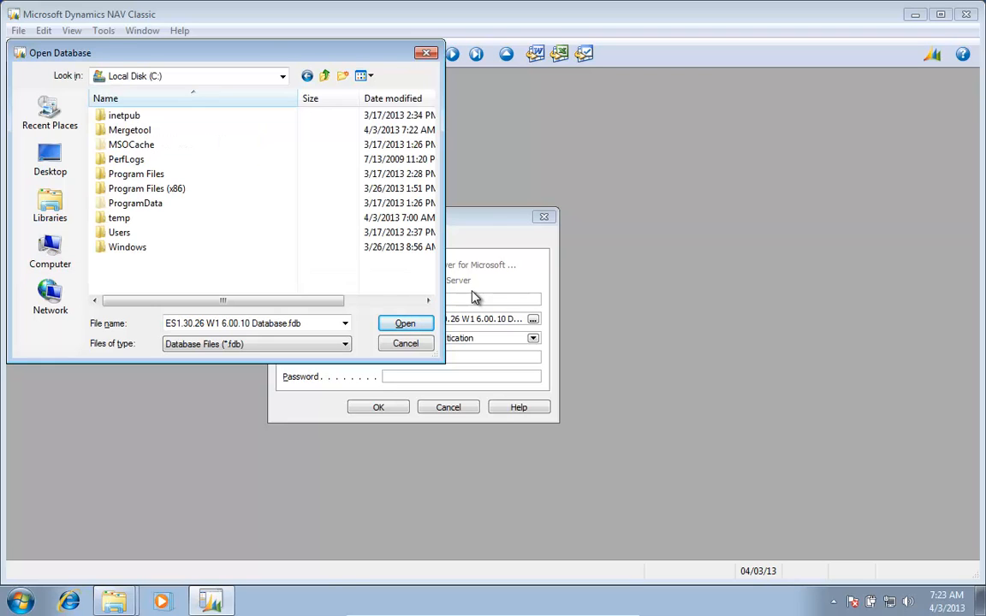
key(Down)
key(Return)
- Choose Mergetool W1 6.00.10 Database.fdb and open it as the database
key(Down)
key(Down)
key(Down)
key(Down)
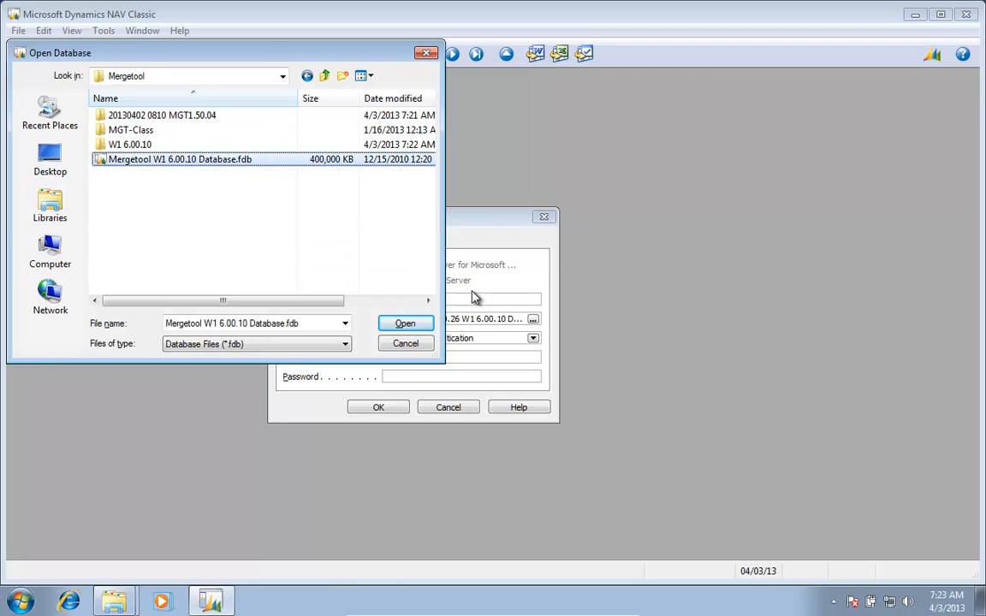
key(Return)
key(Return)
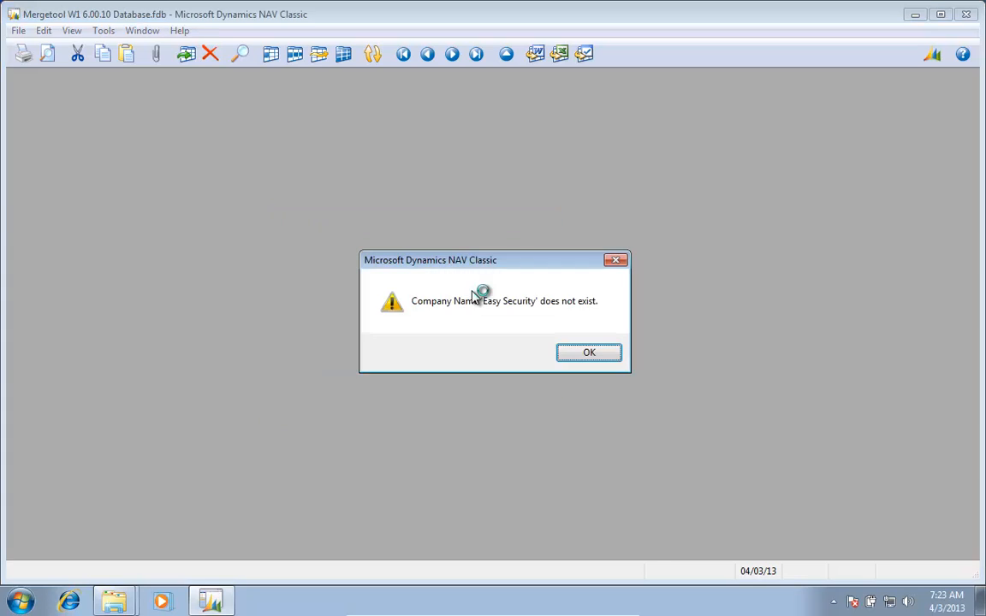
- Dismiss the missing-company message and open the company CRONUS International Ltd
key(Return)
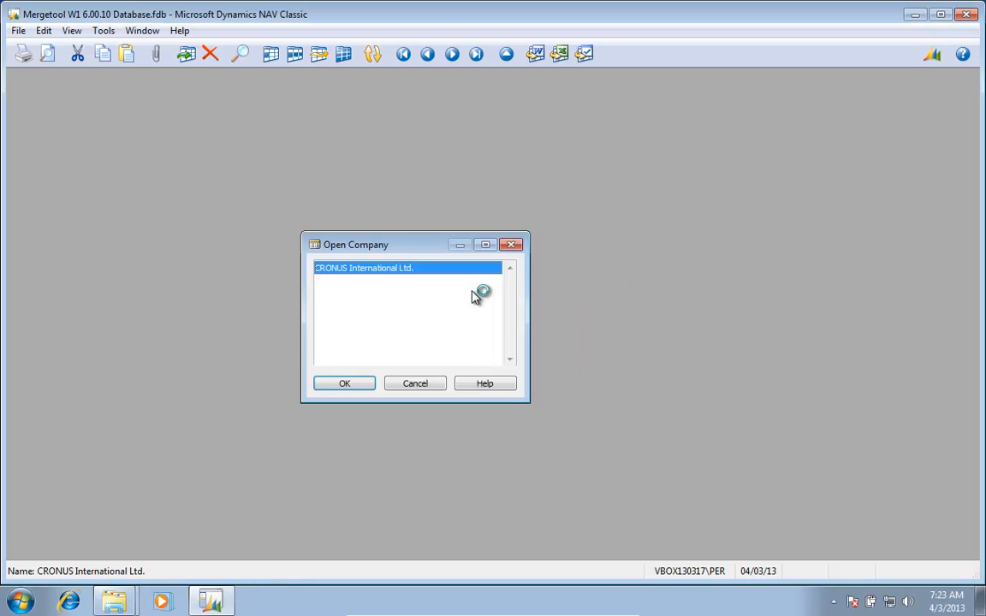
key(Return)
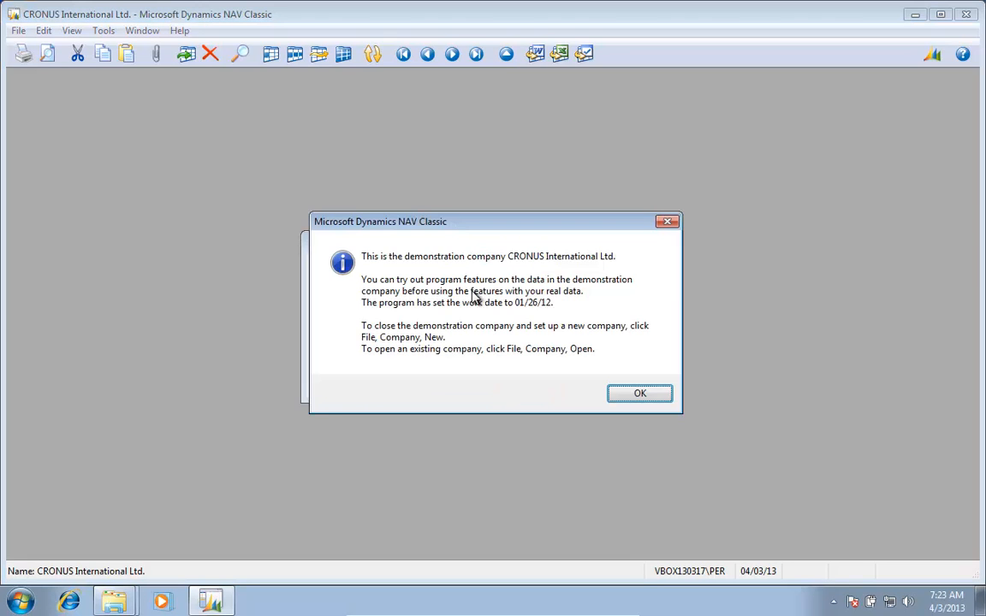
key(Return)
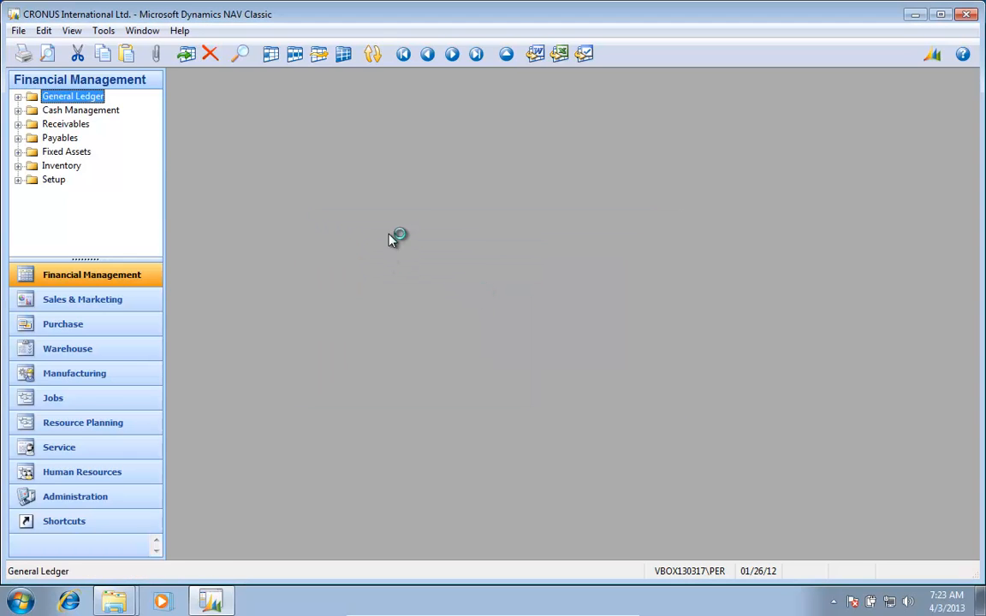
- Replace the leading digits of the DBMS Cache (KB) value with 512 in the program options
click(103, 31)
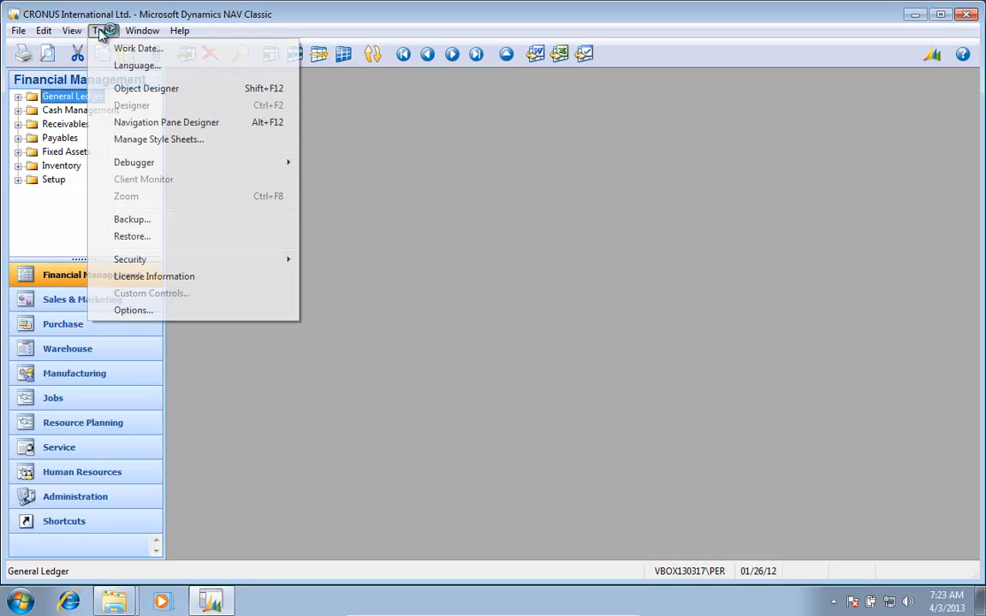
click(135, 311)
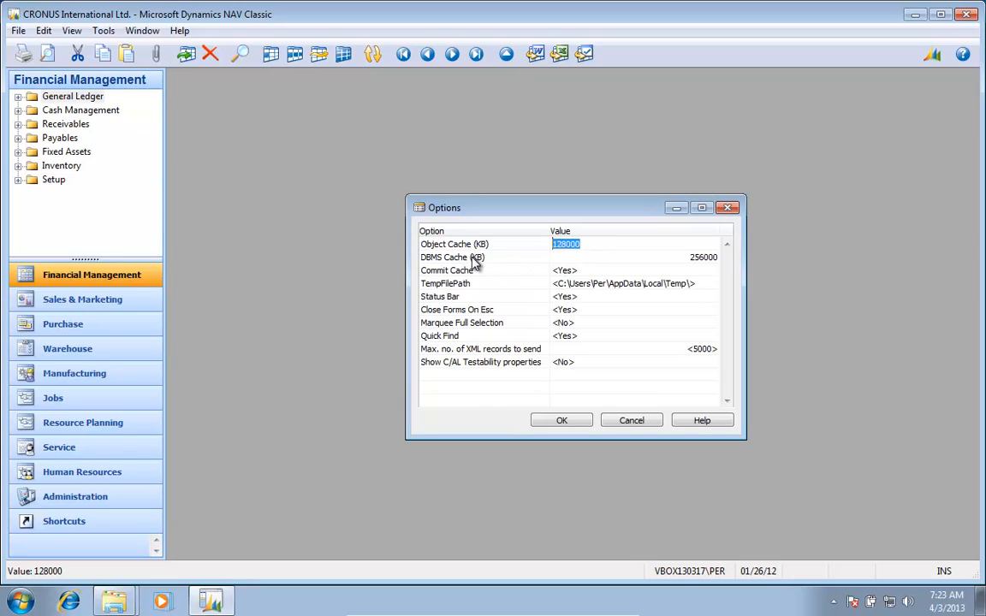
click(591, 258)
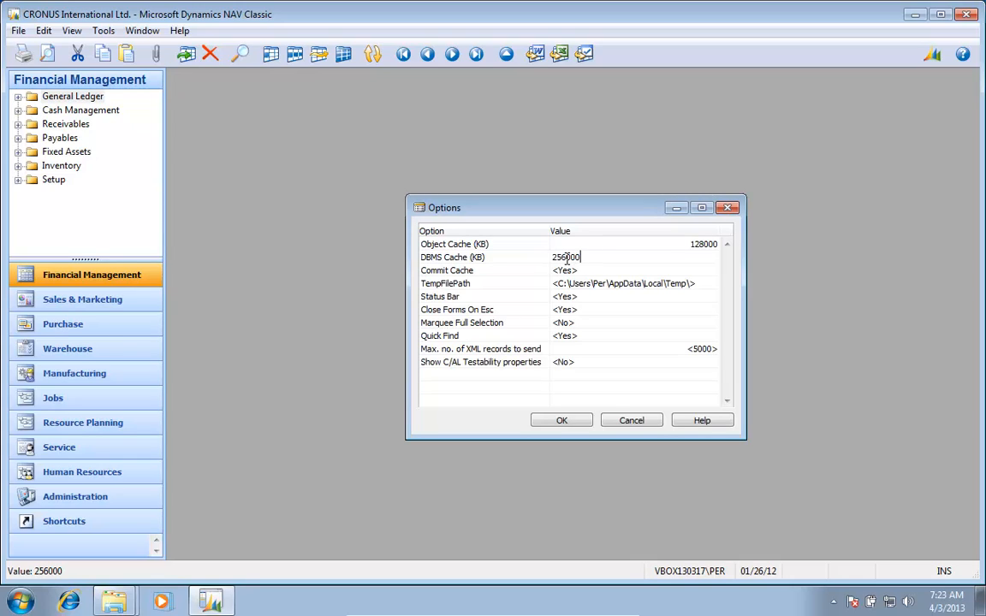
drag(561, 257, 541, 258)
text(512)
click(561, 424)
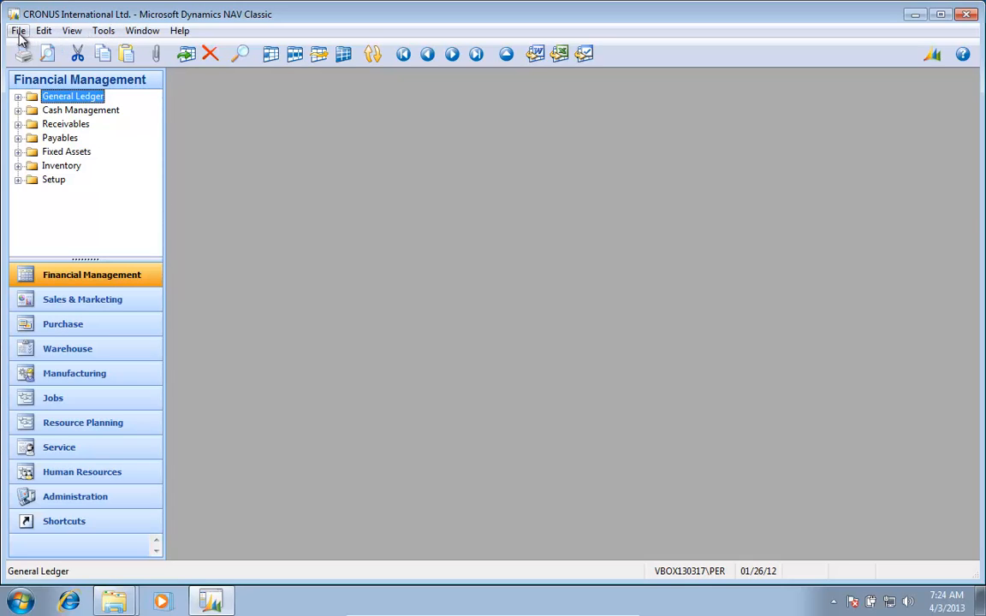
- Change the license to the .flf file in the 2009 folder without Standard in its name, and close the license information
click(107, 32)
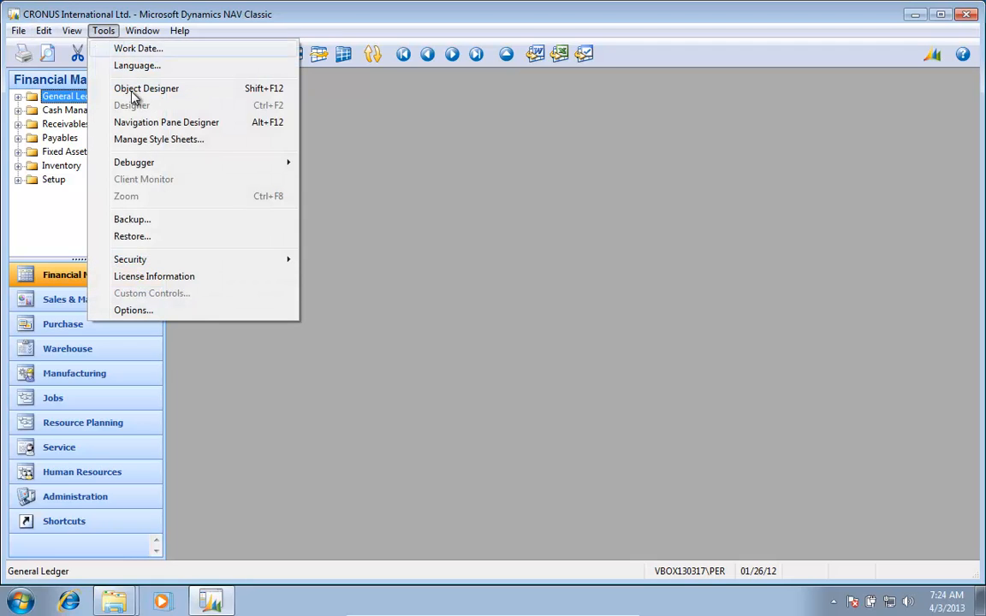
click(147, 278)
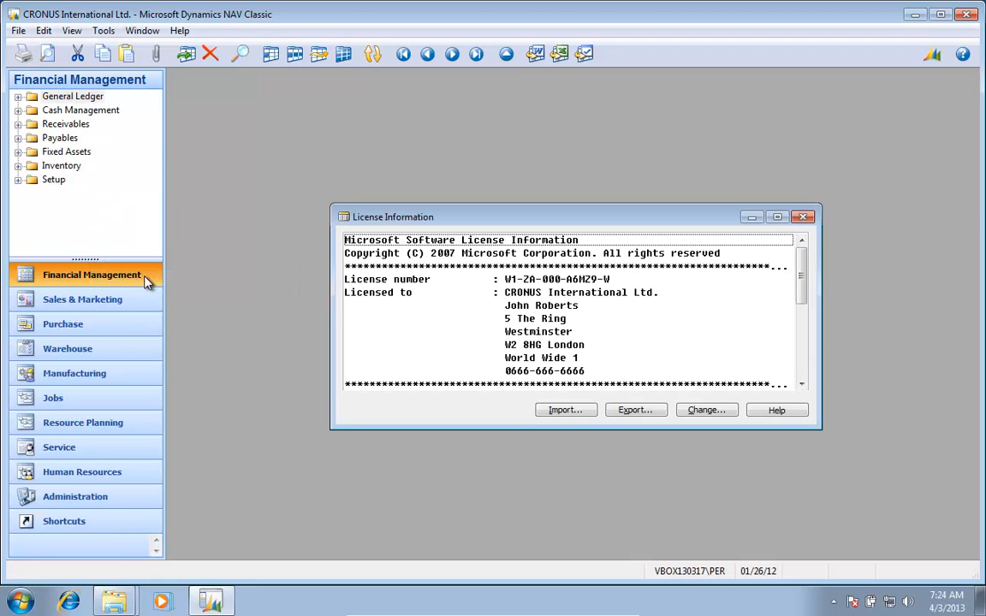
click(710, 412)
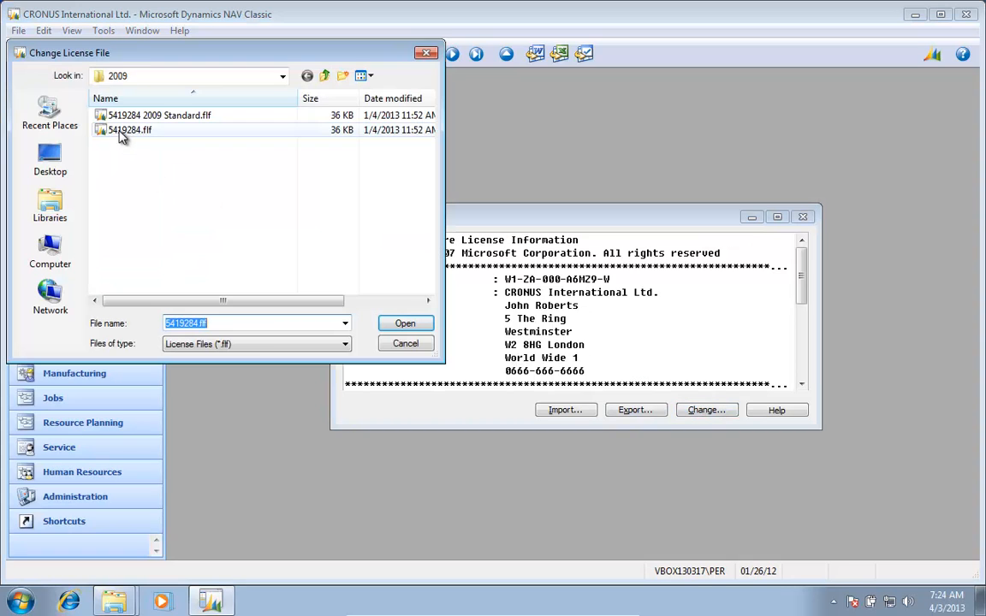
click(120, 133)
click(405, 323)
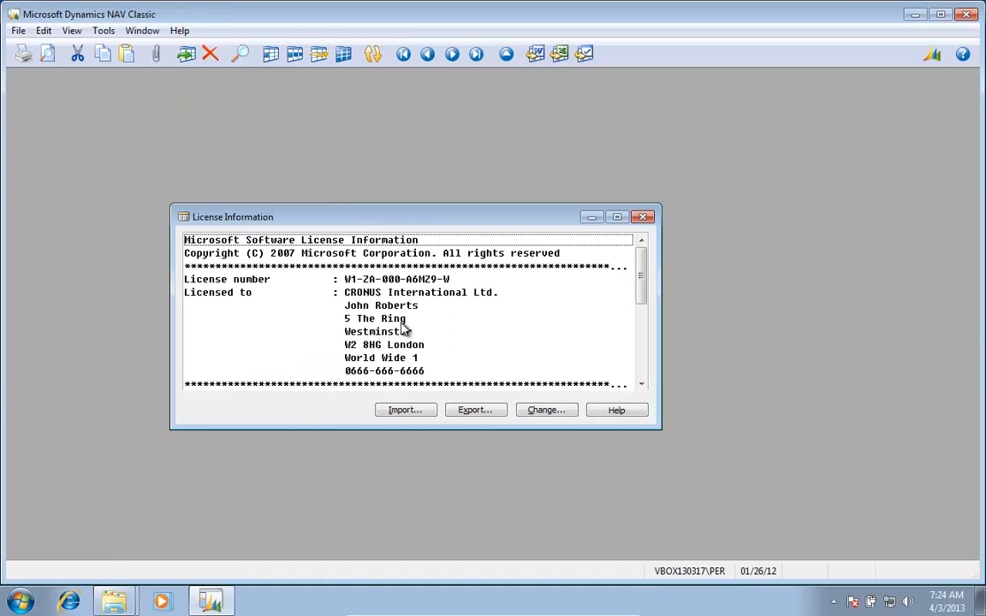
key(Escape)
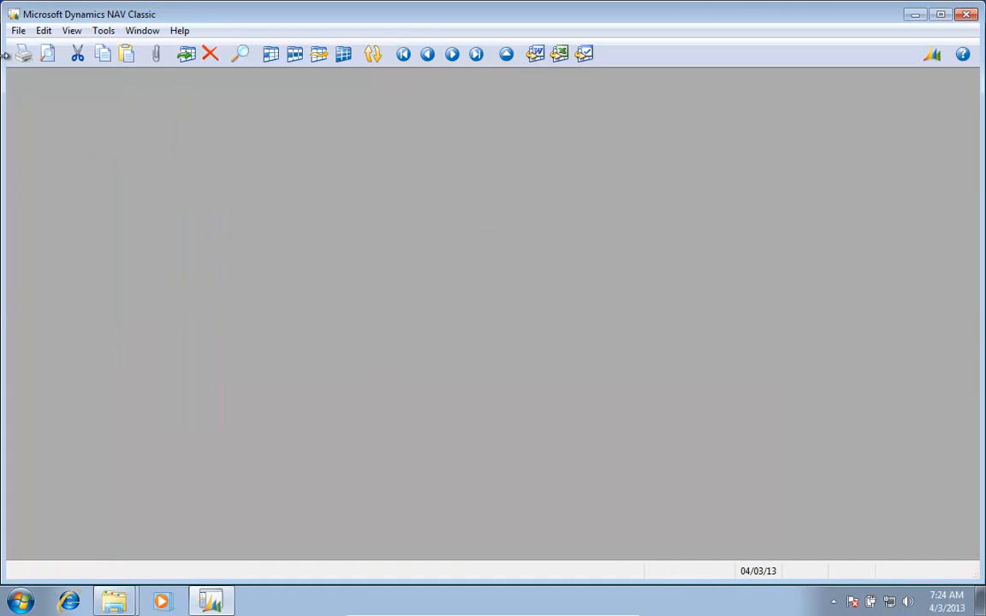
- Reopen the Mergetool W1 6.00.10 database and its company CRONUS International Ltd
click(18, 31)
mouse_move(99, 96)
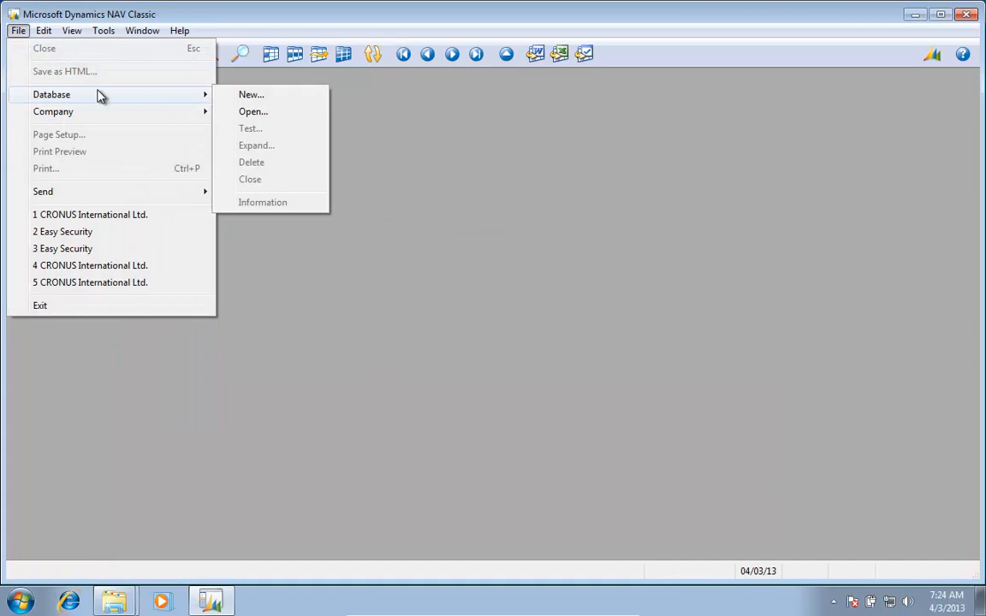
click(257, 113)
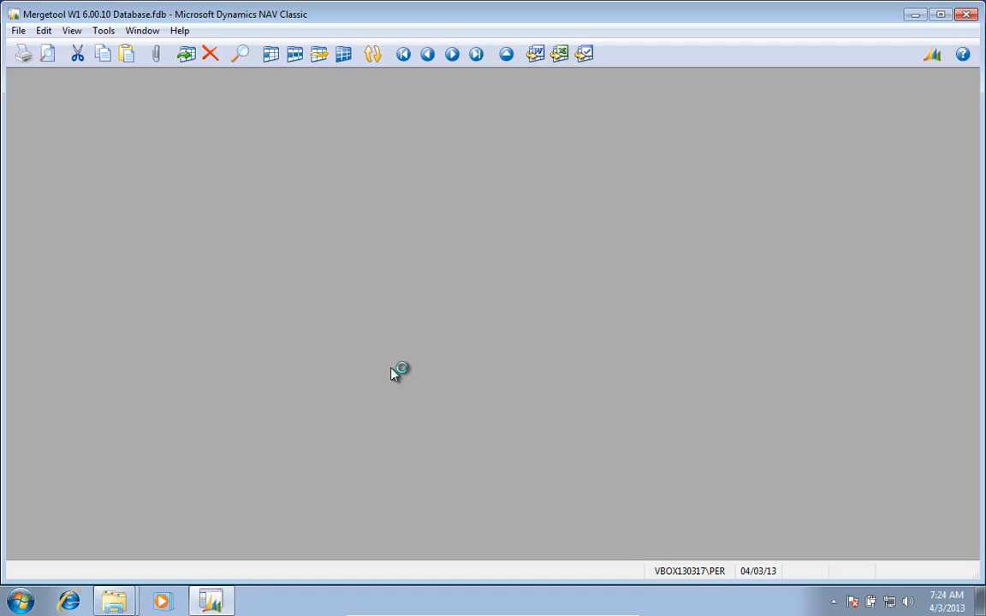
key(Return)
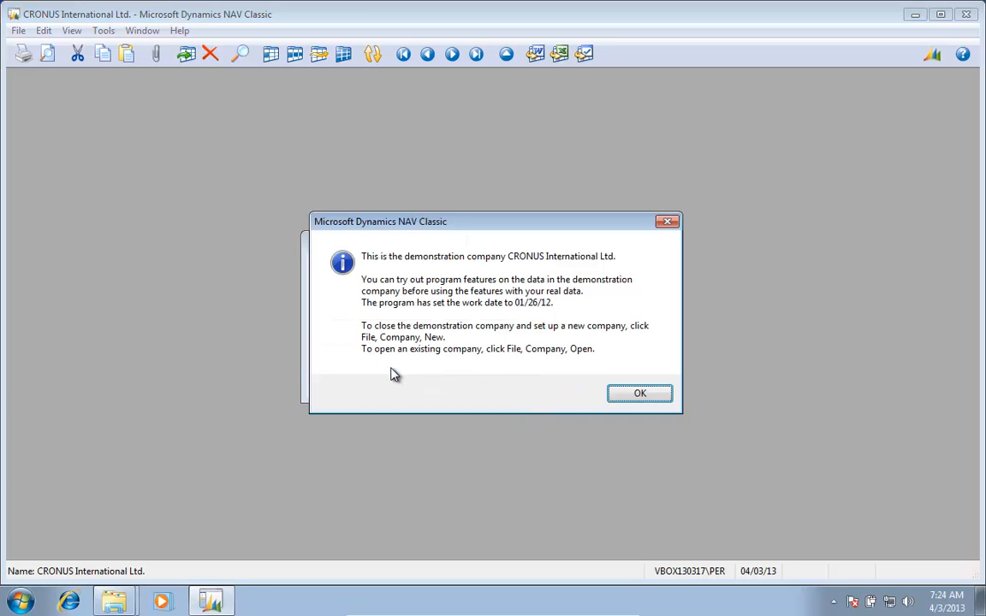
key(Return)
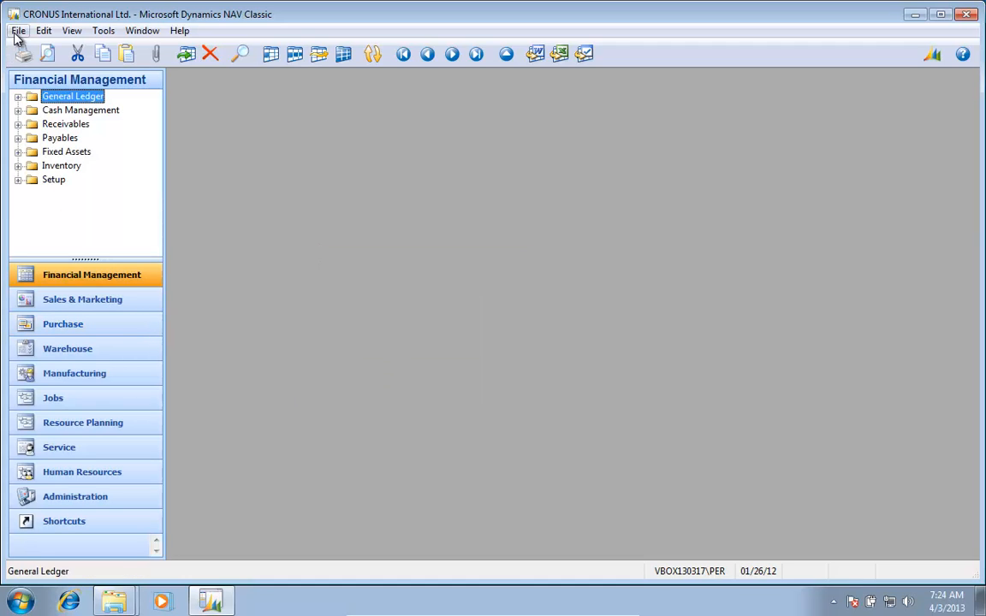
key(shift+F12)
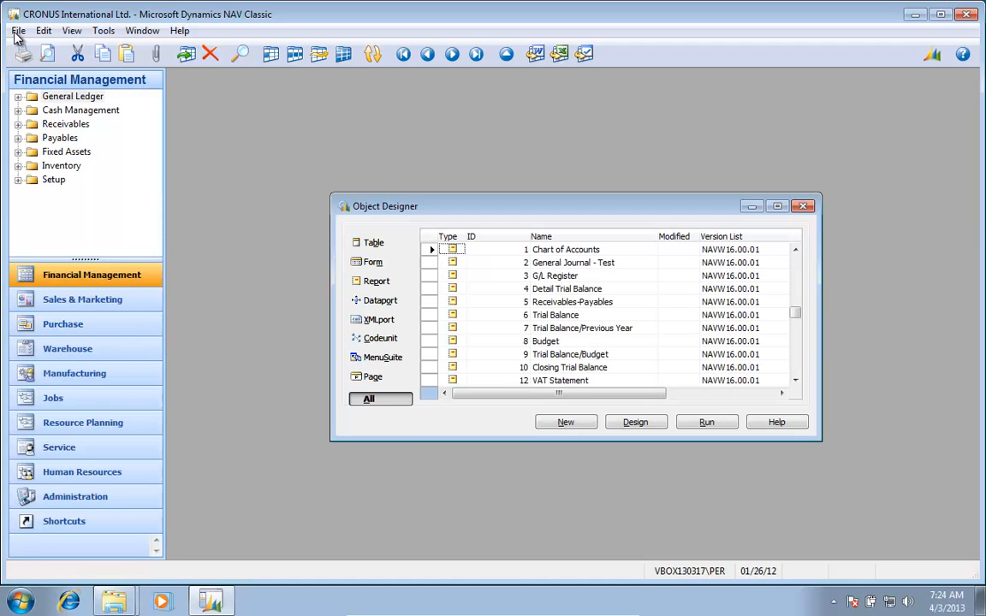
key(alt+f)
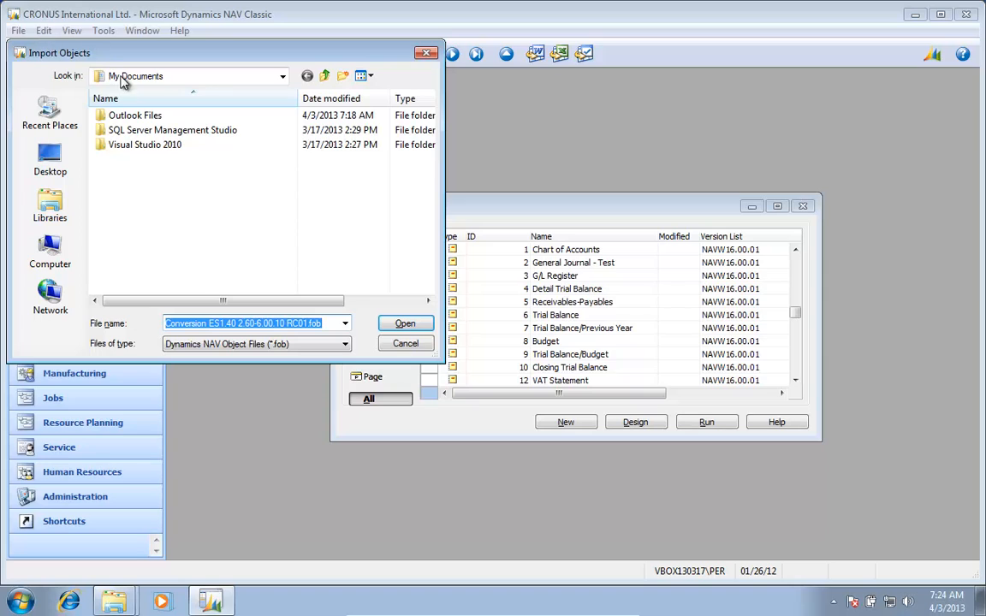
click(60, 257)
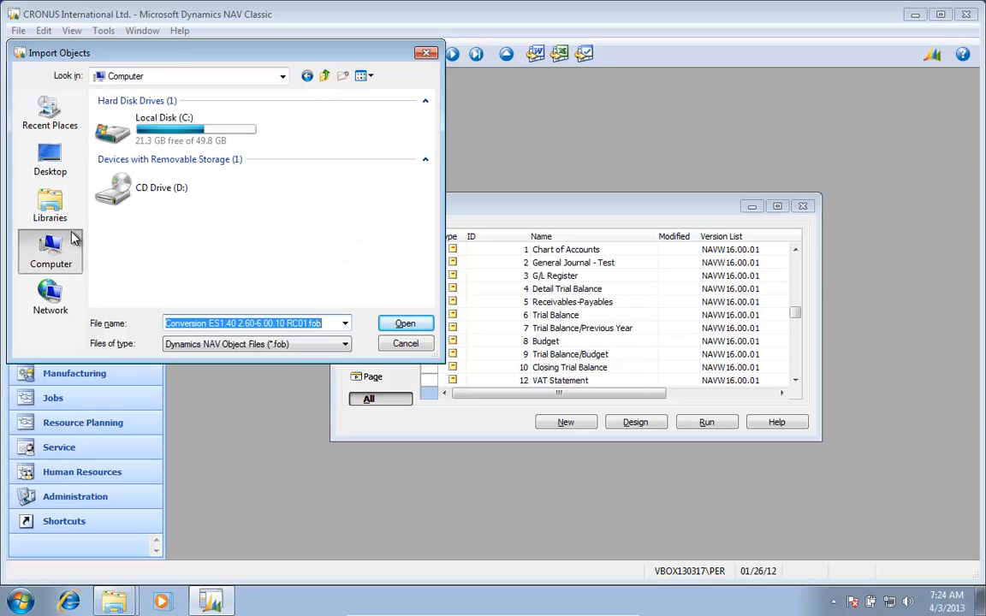
double_click(145, 120)
double_click(137, 134)
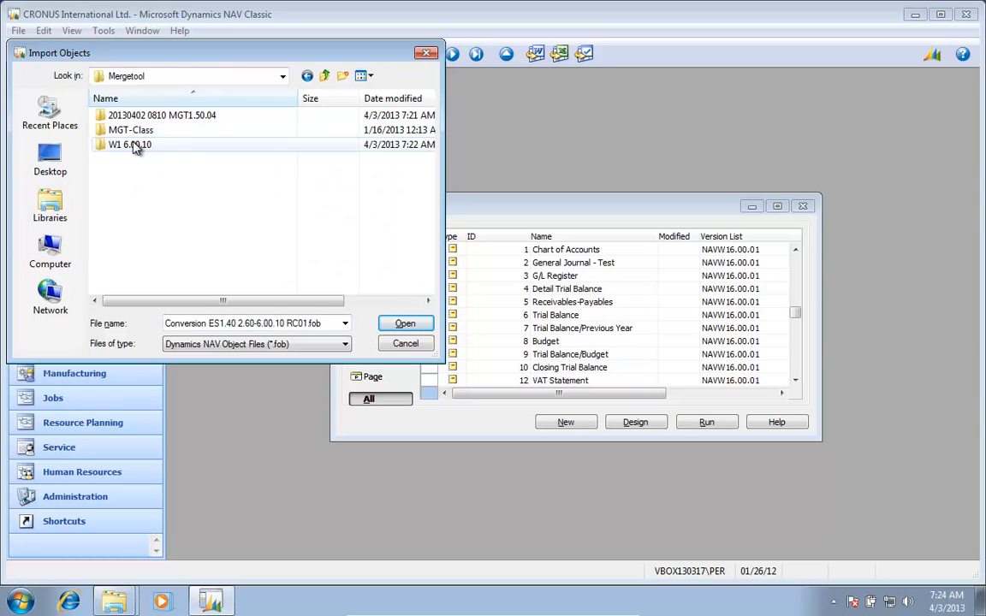
double_click(137, 120)
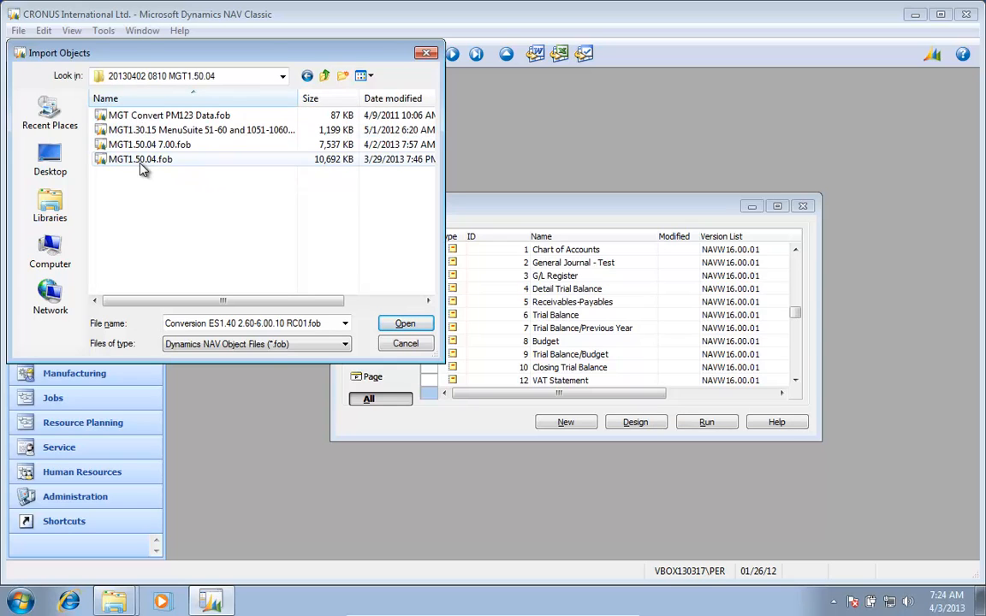
click(146, 163)
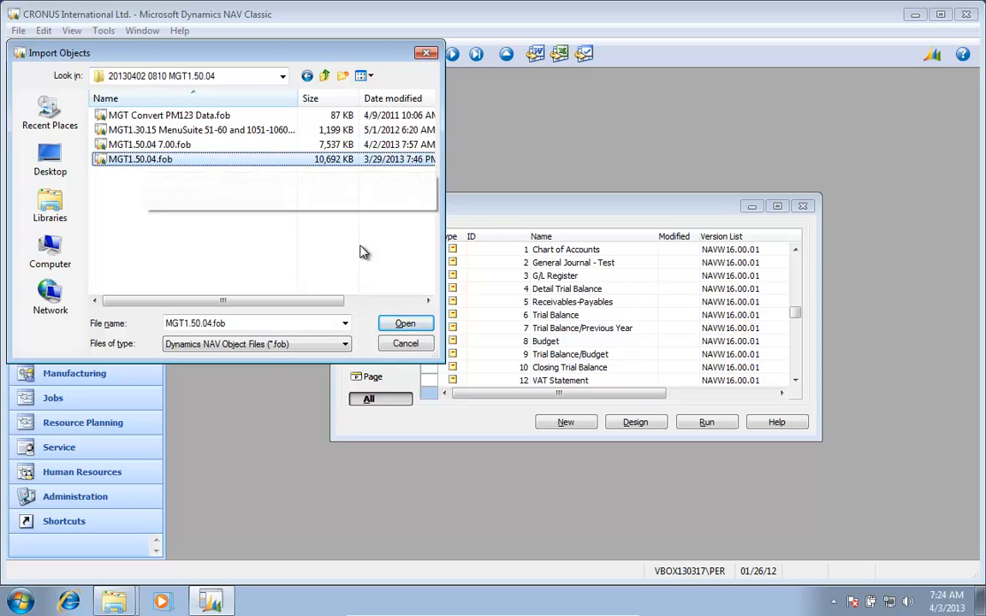
click(406, 324)
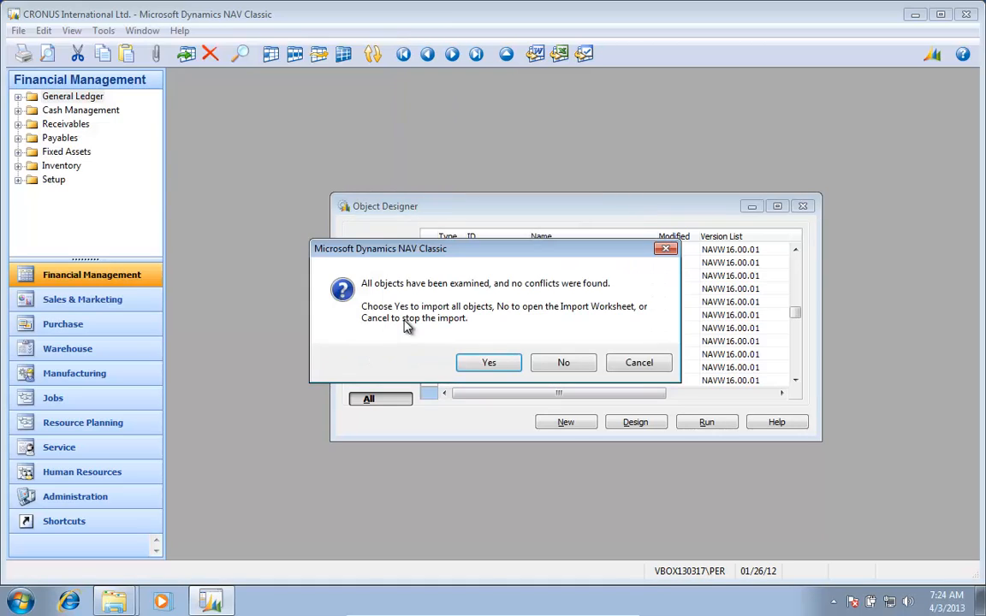
click(492, 366)
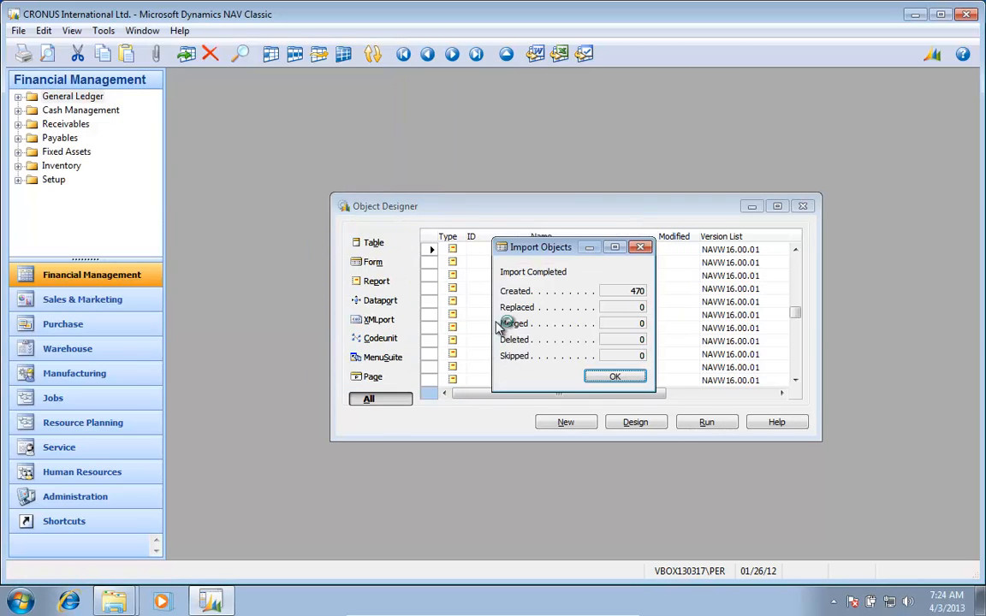
click(616, 378)
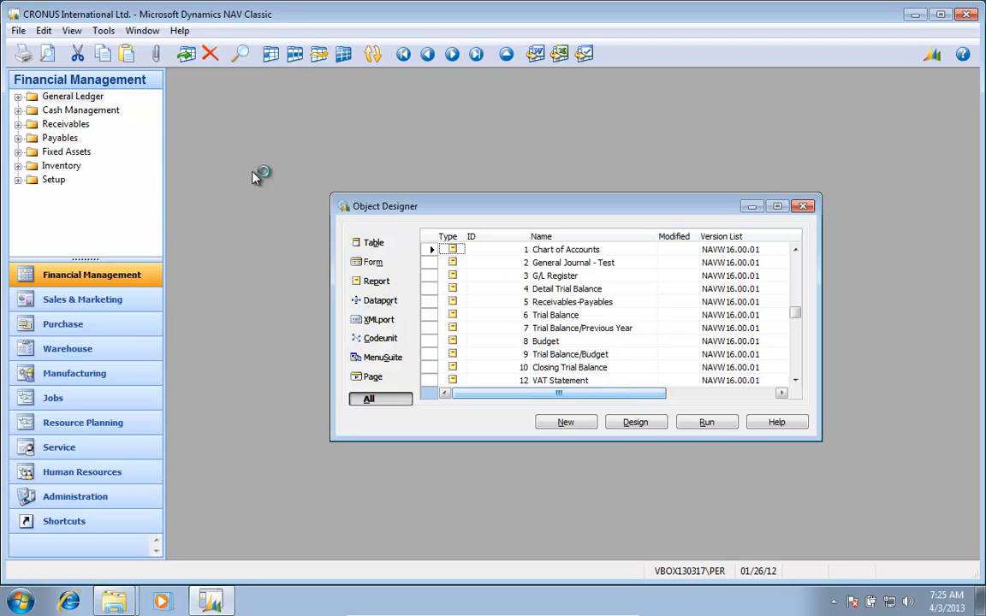
- Refresh the navigation pane and display its Mergetool menu
right_click(136, 83)
click(190, 92)
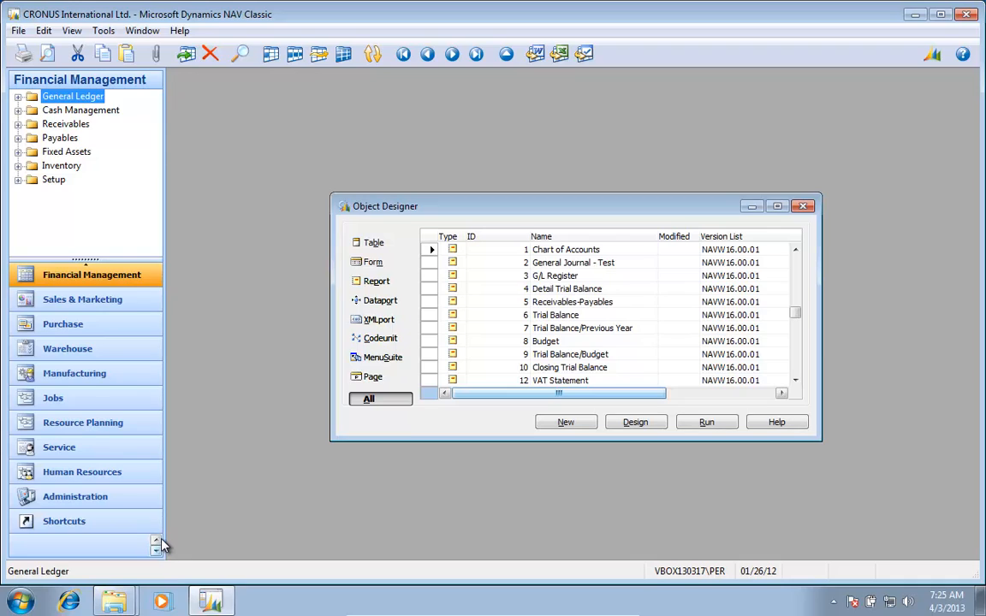
click(76, 282)
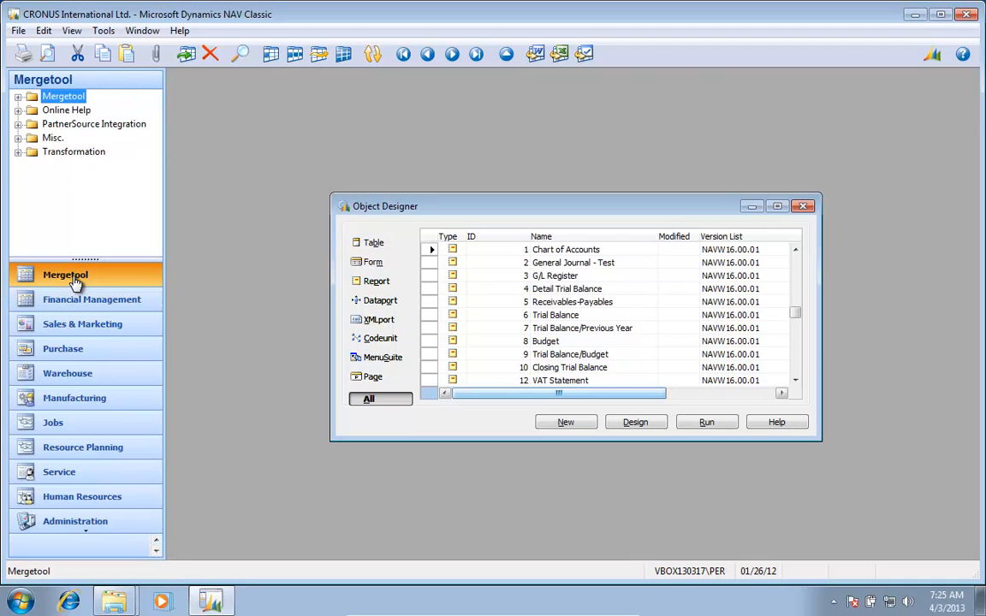
- Create a new company named Mergetool and accept the Company Setup with an empty company type
click(19, 32)
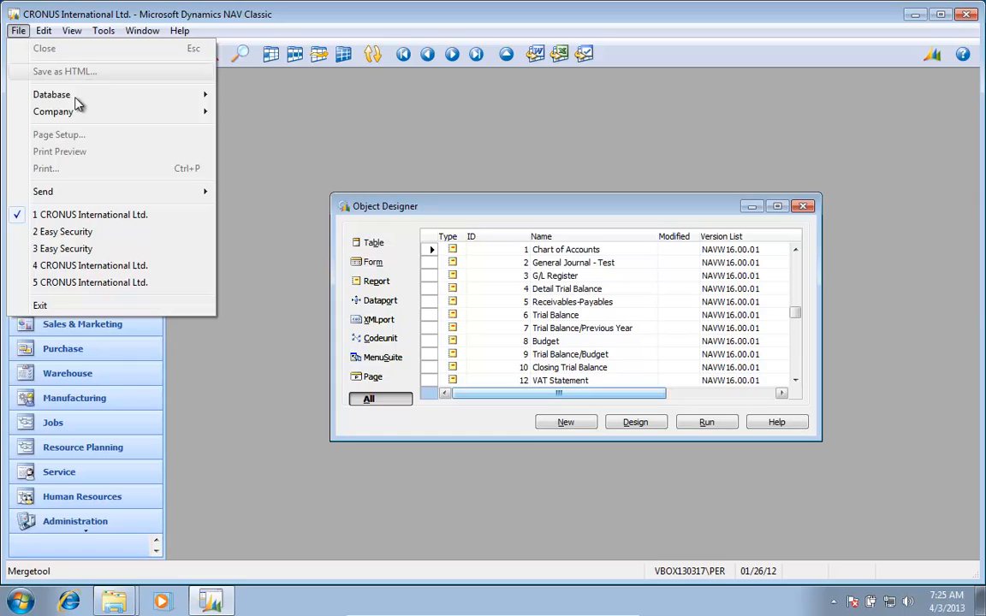
mouse_move(69, 113)
click(259, 117)
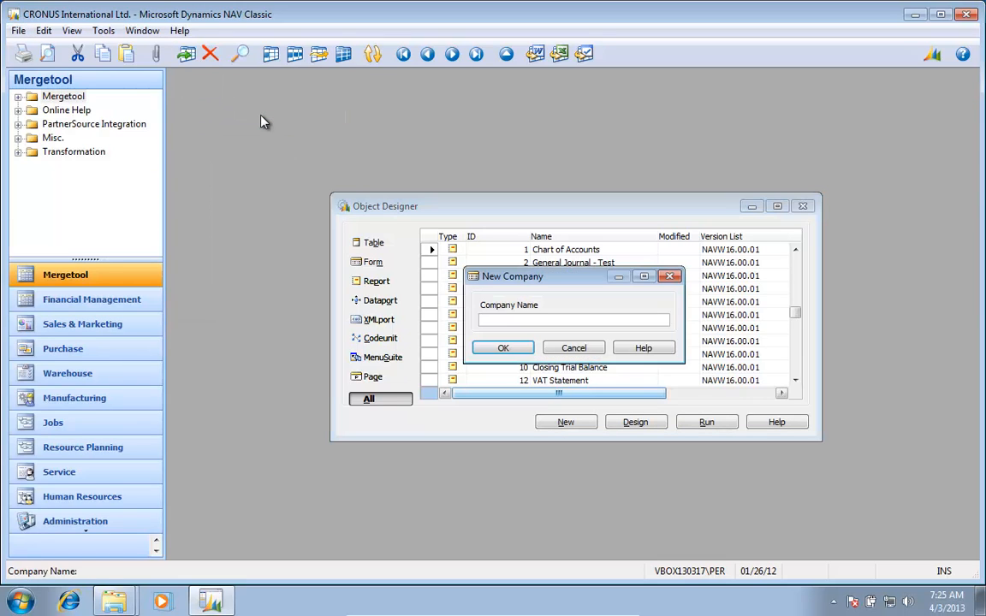
text(Mergetool)
key(Return)
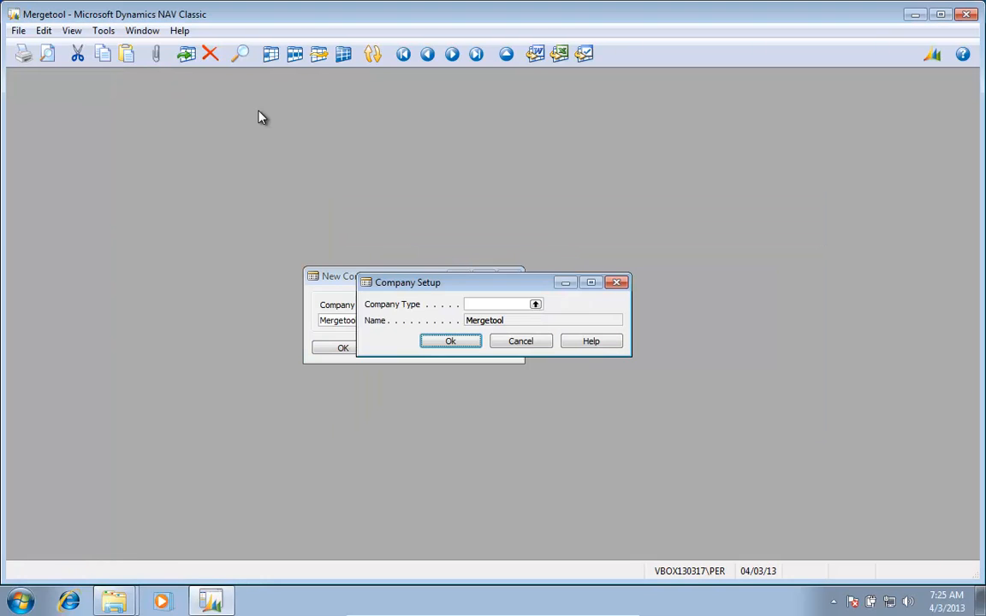
key(Return)
key(Return)
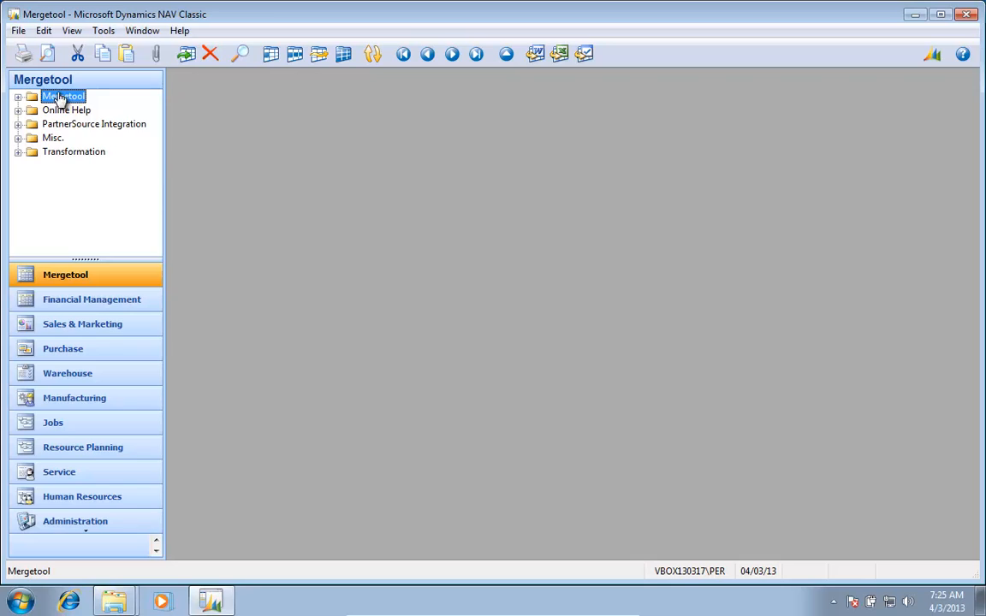
- Open Versions in the Mergetool menu and acknowledge the message about the inserted standard languages
click(19, 97)
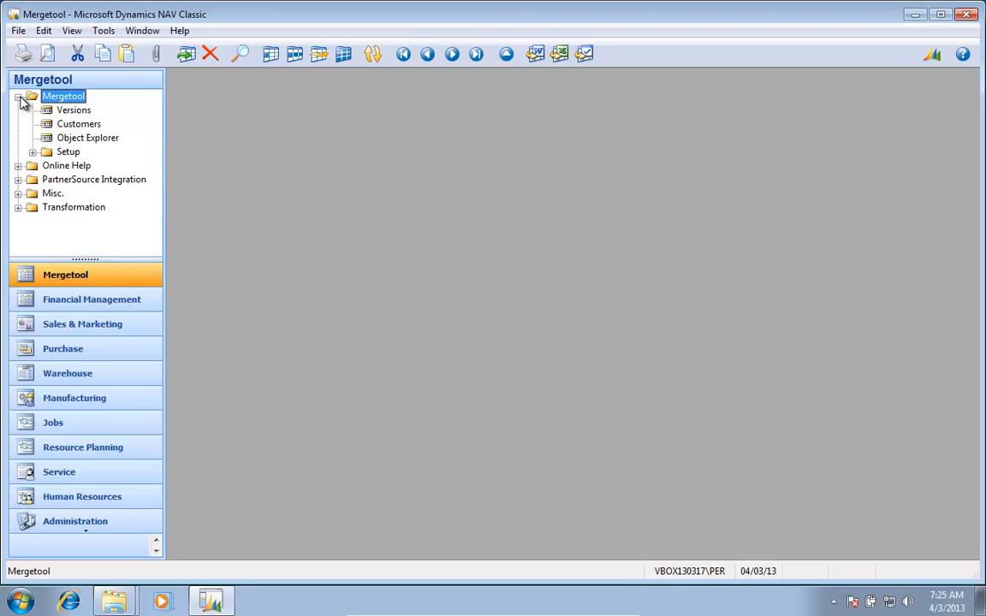
click(73, 111)
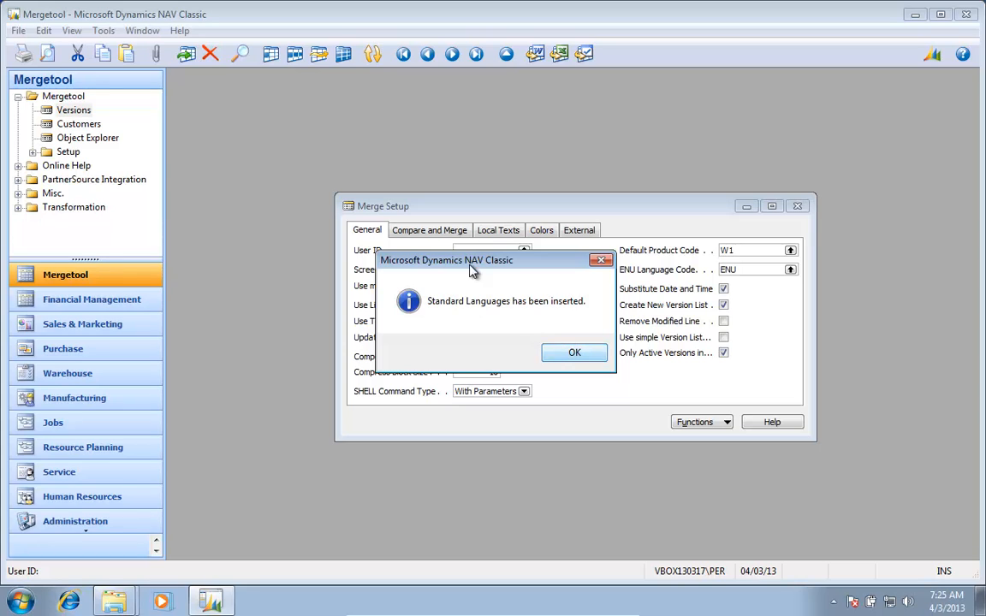
click(590, 357)
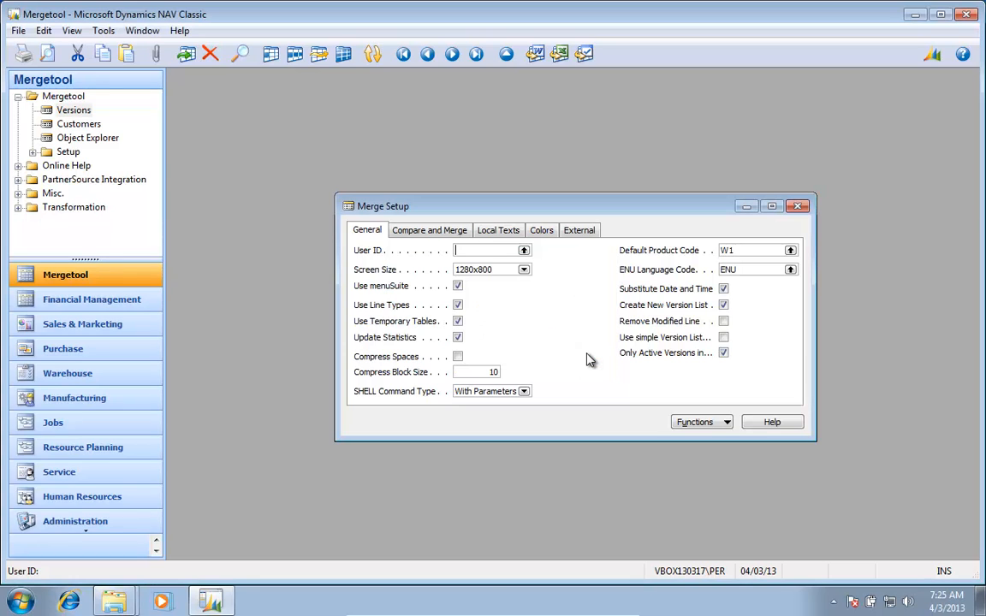
- Review the Screen Size options in Merge Setup, keep 1280x800 and close the setup
click(524, 270)
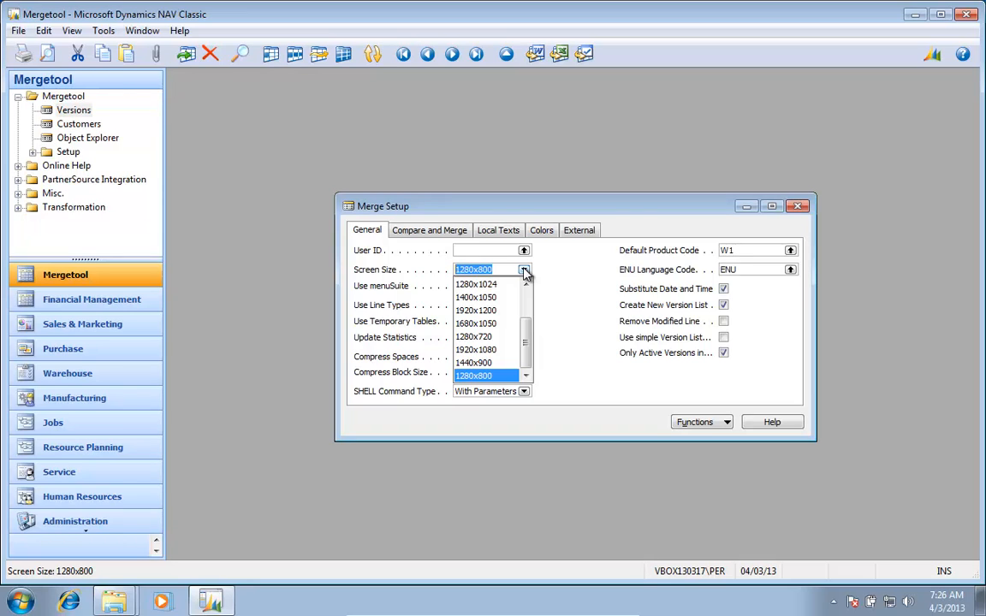
click(599, 289)
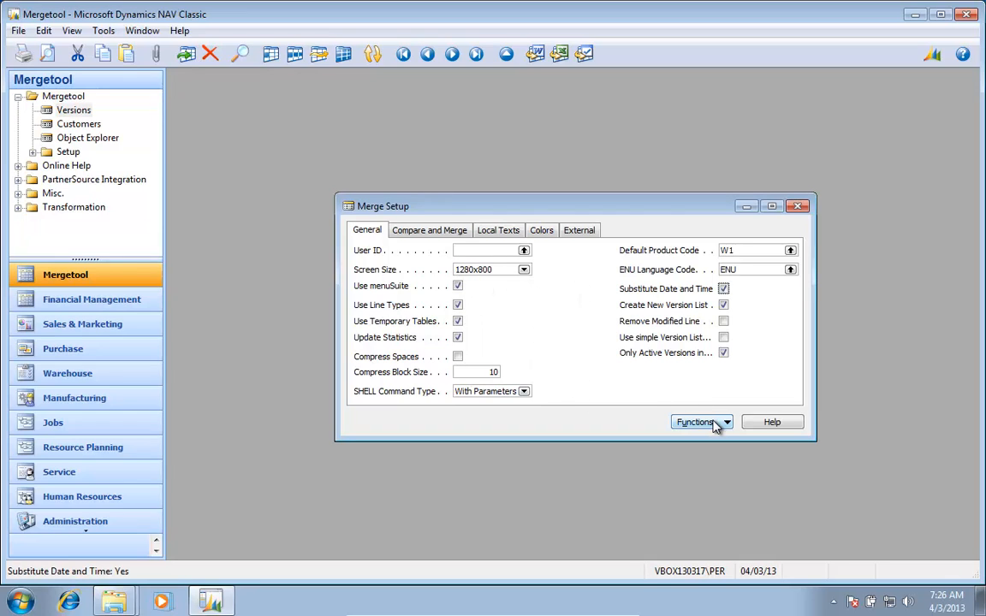
click(798, 208)
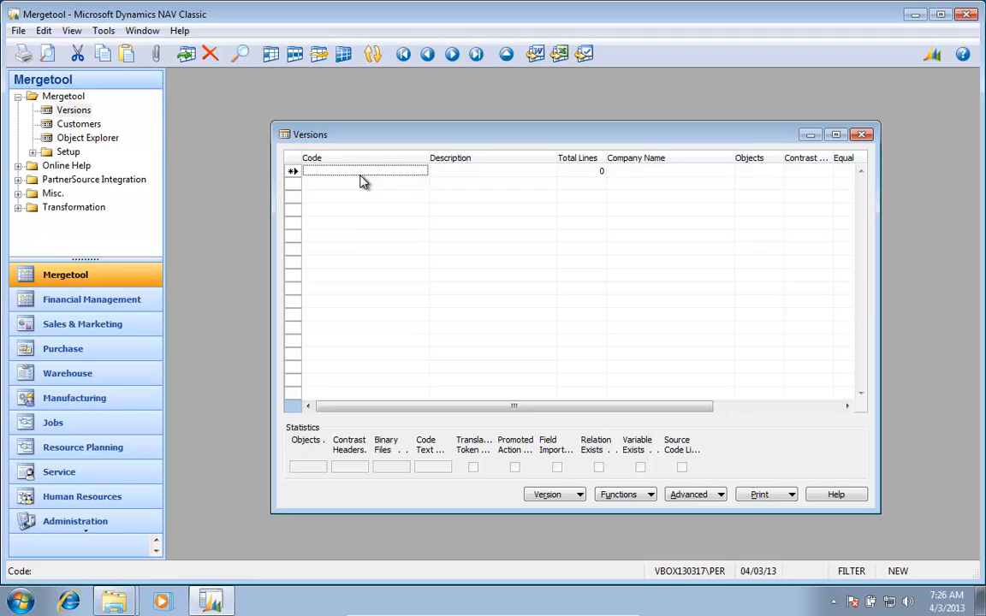
- Open the Object Explorer and examine its object columns and available functions
click(84, 138)
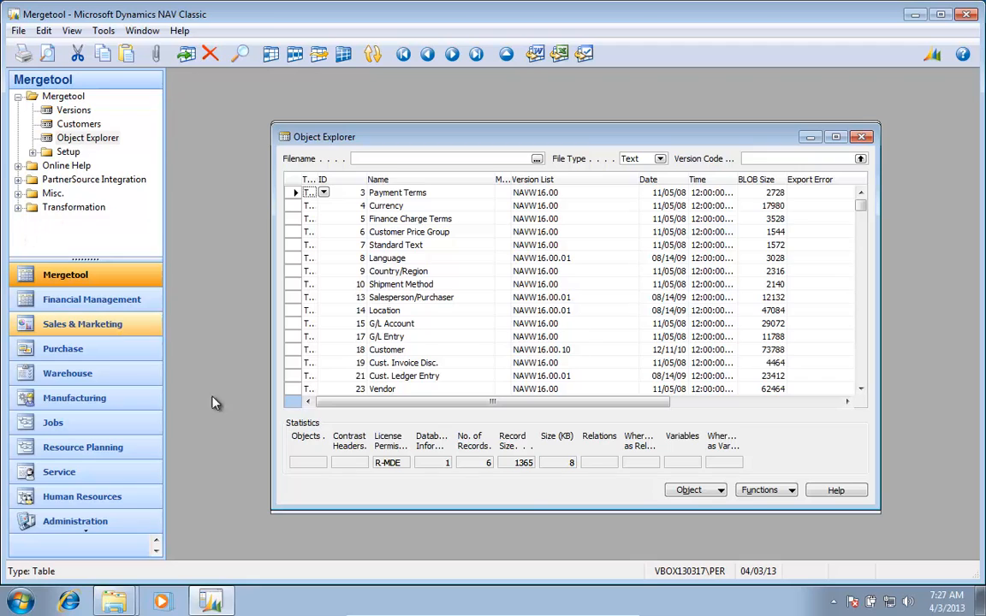
drag(521, 401, 693, 403)
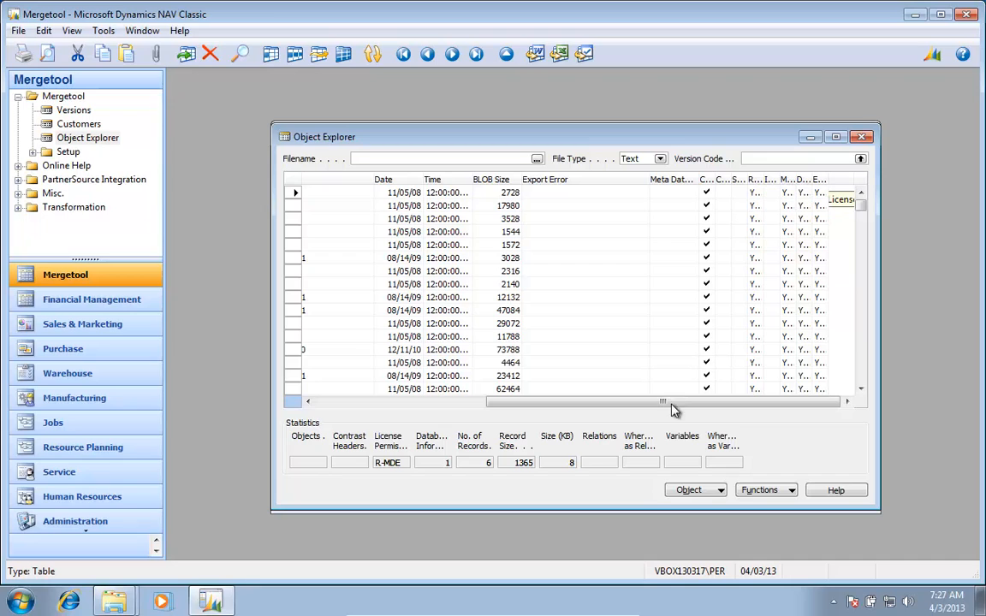
drag(663, 405, 394, 425)
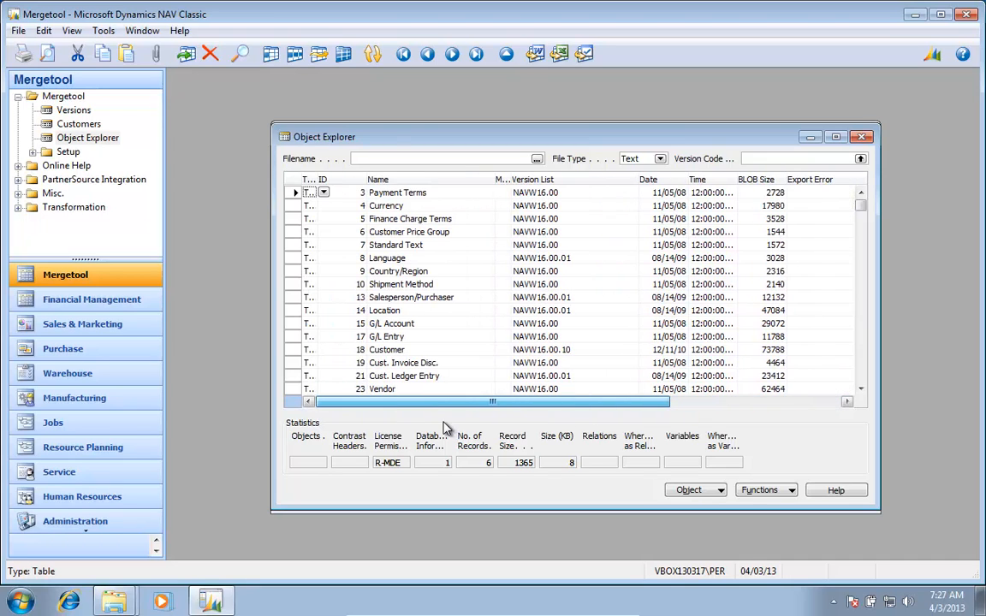
click(764, 491)
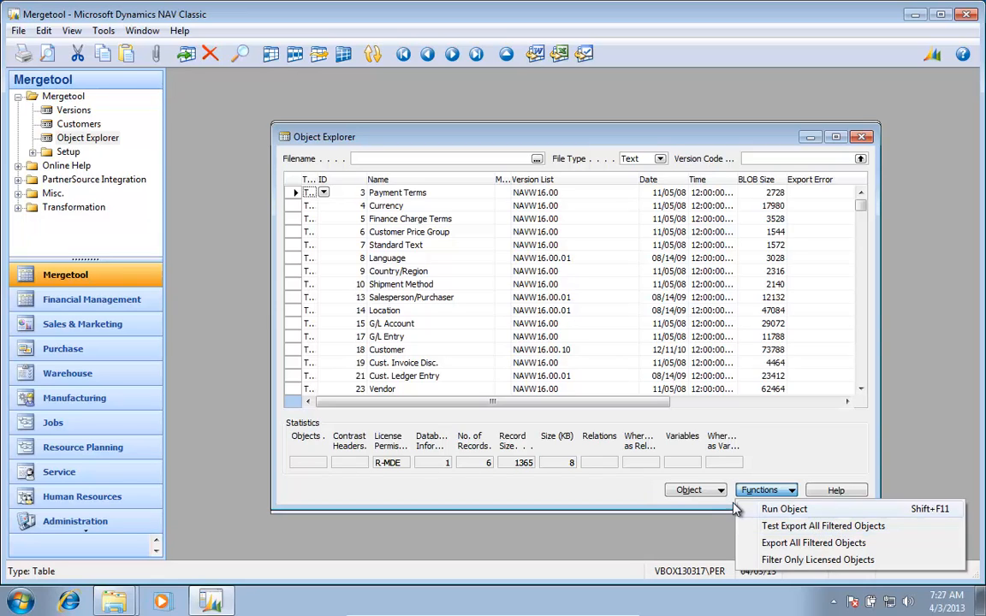
drag(578, 402, 664, 401)
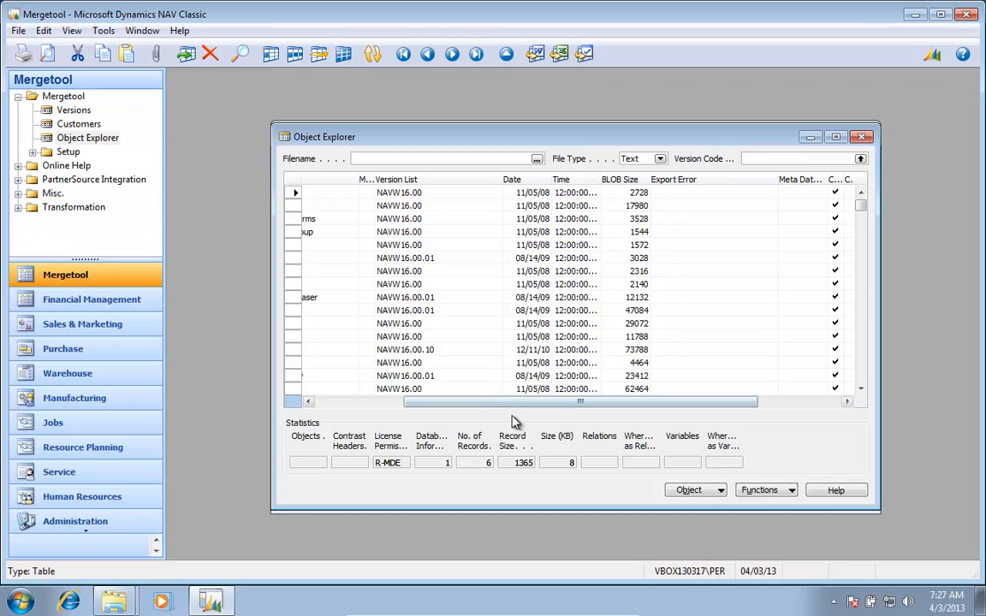
drag(516, 402, 384, 406)
- Filter the Object Explorer's Version List column on MGT*
click(524, 364)
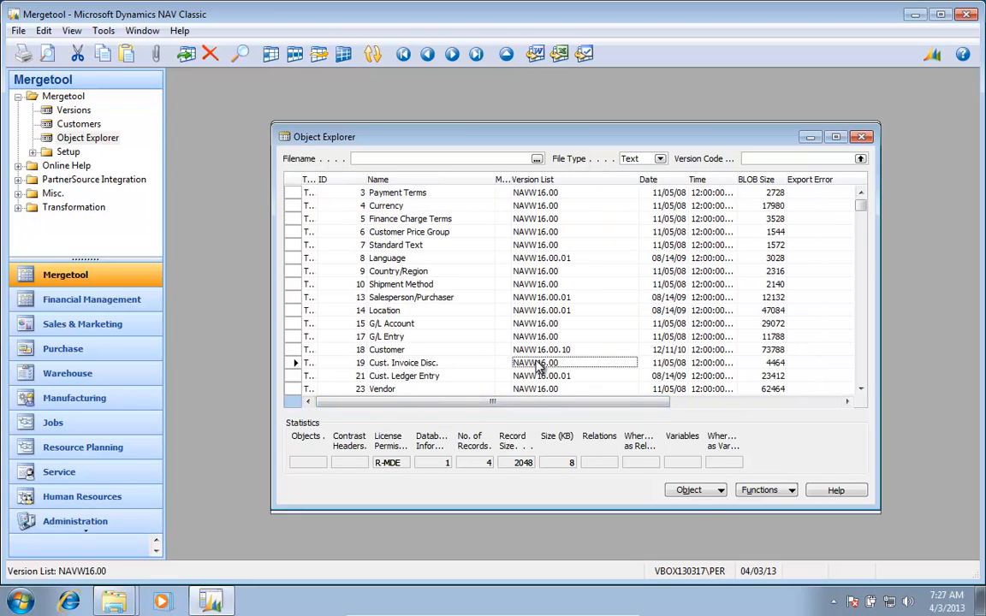
key(F7)
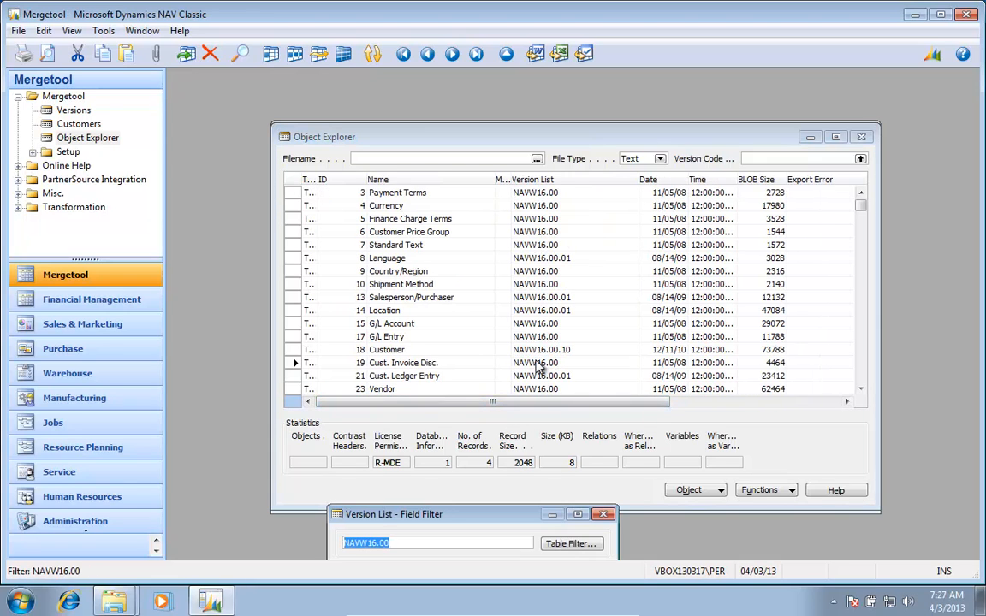
text(MGT*)
key(Return)
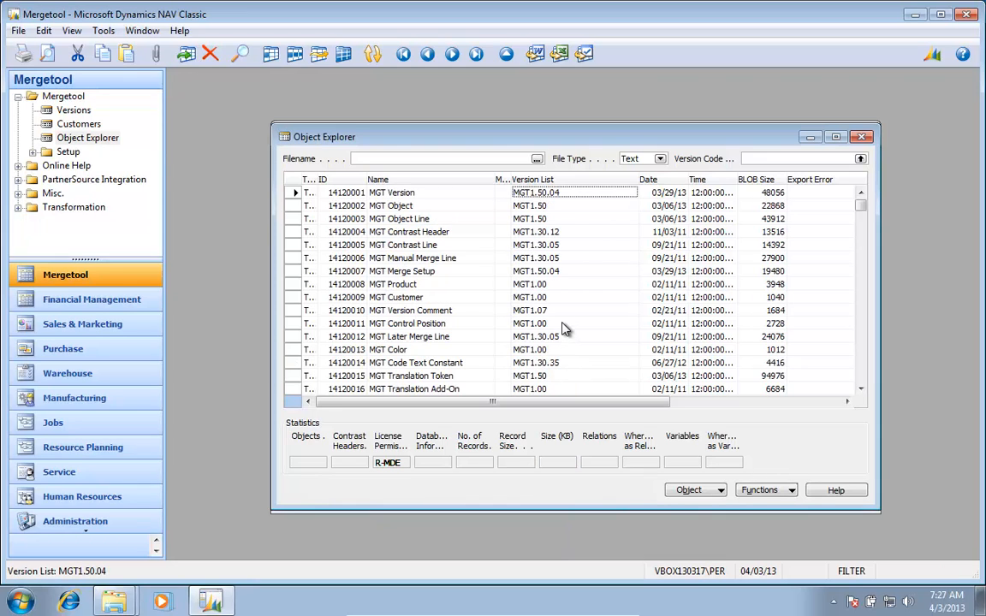
- Set the Object Explorer's export filename to a text file named MGT Objects in C:\Mergetool
click(536, 160)
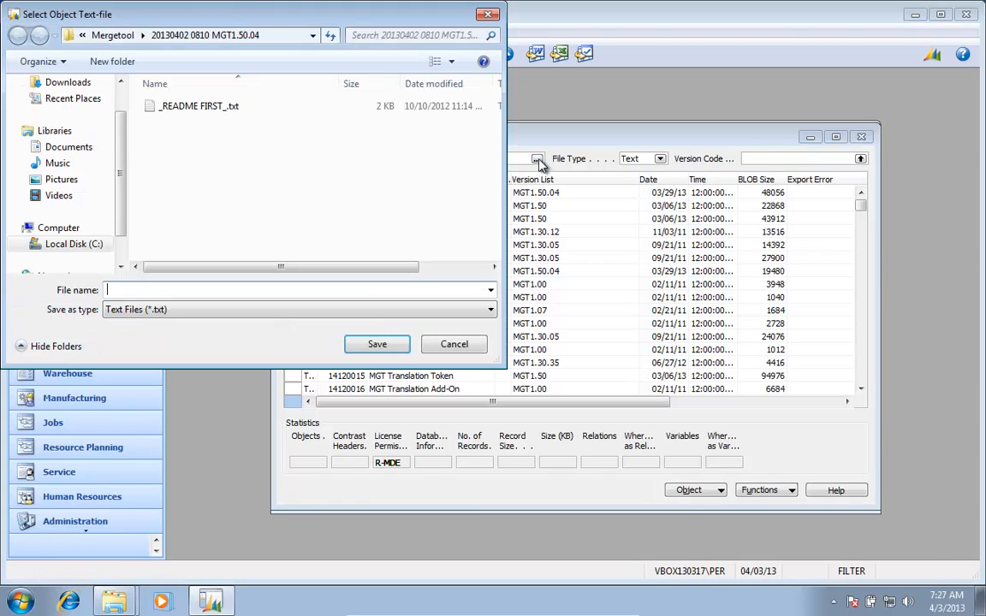
click(120, 35)
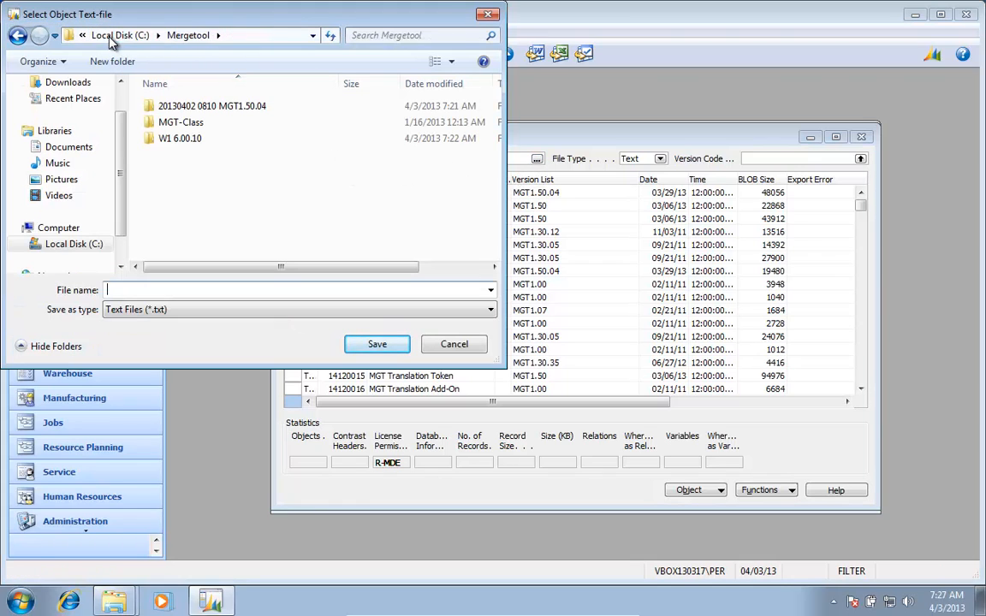
click(168, 291)
text(M)
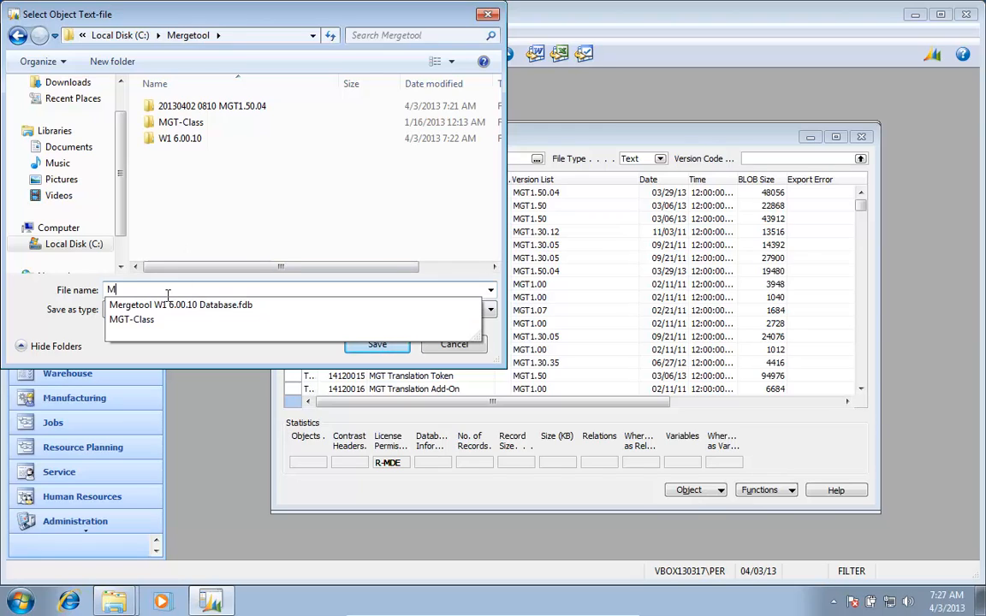
text(gt Objects)
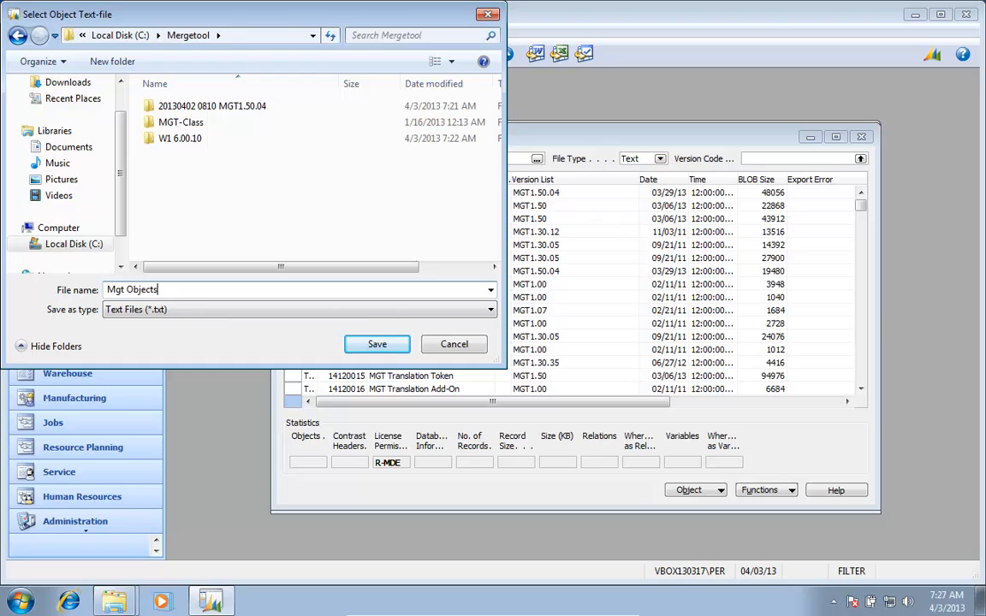
key(Left)
key(Left)
key(Left)
key(Left)
key(Left)
key(Left)
key(Left)
key(Left)
key(shift+Left)
key(shift+Left)
text(GT)
key(Return)
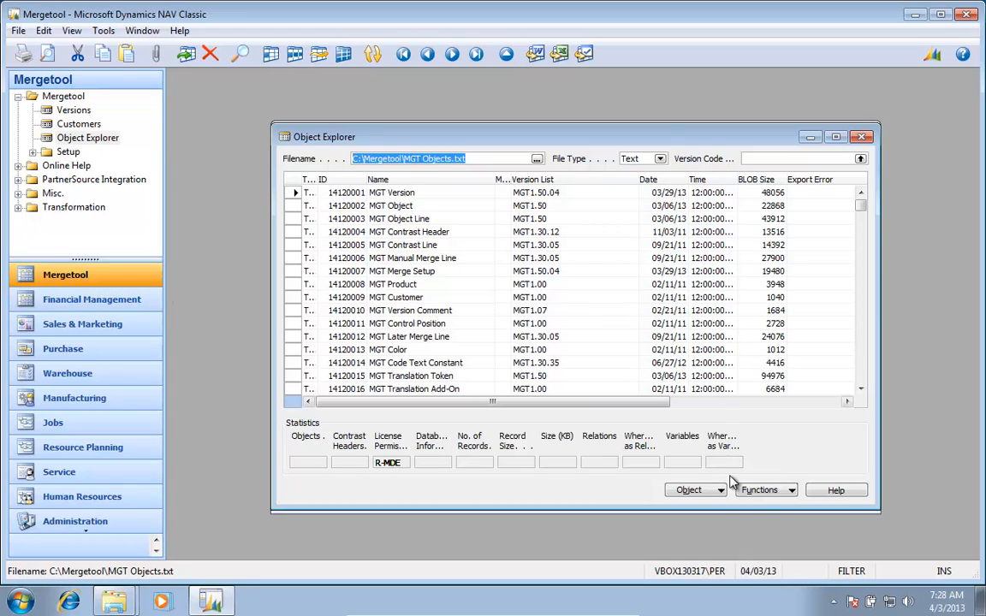
- Export the filtered MGT objects to the MGT Objects.txt file and close the Object Explorer
click(761, 490)
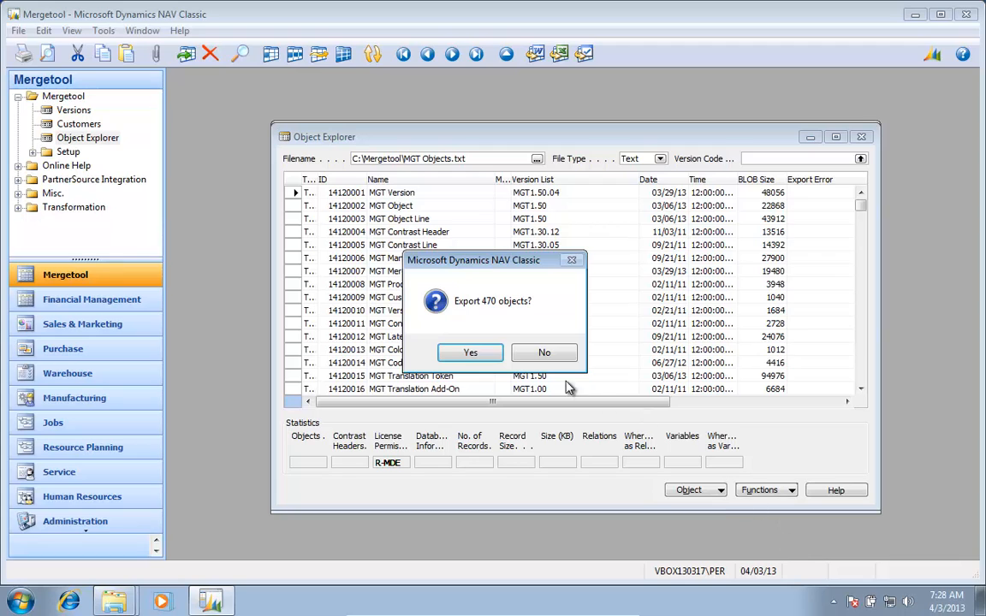
click(460, 351)
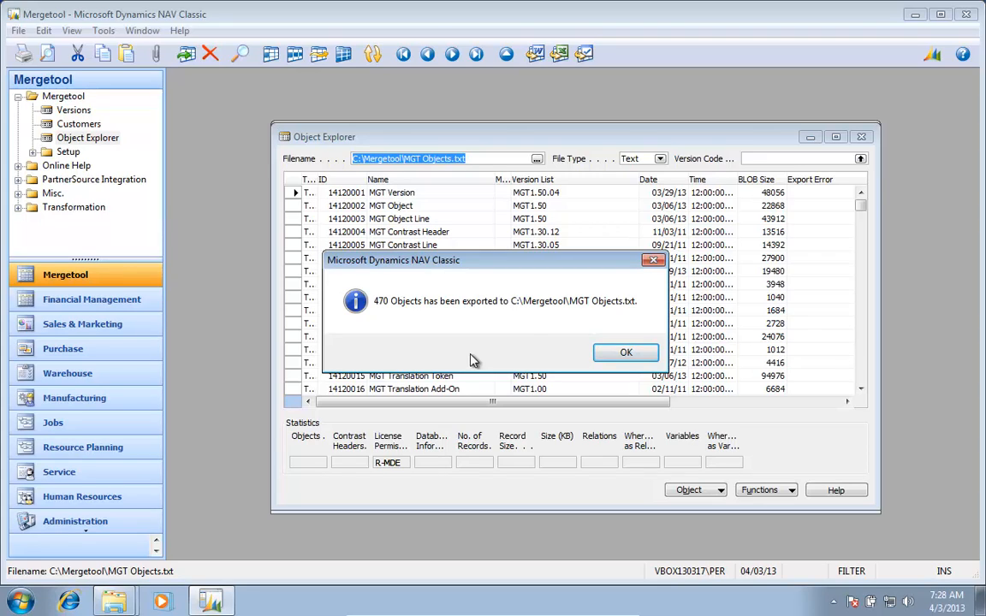
click(627, 352)
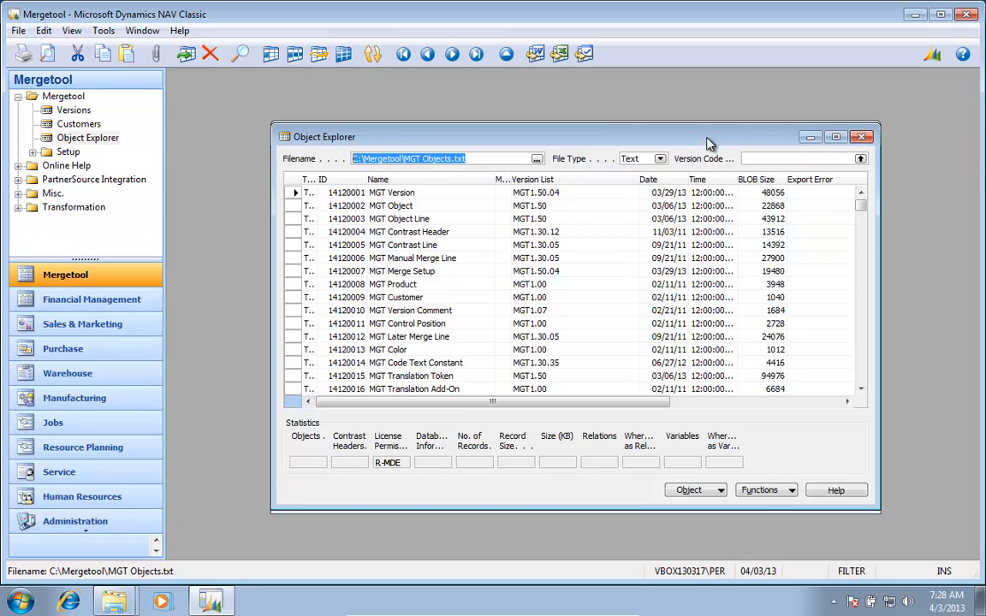
click(862, 137)
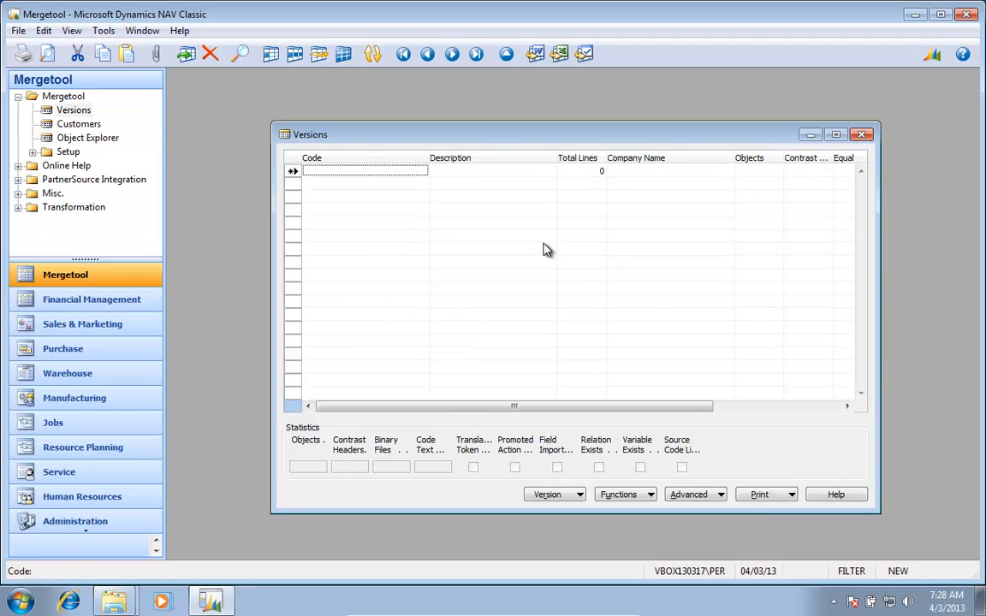
- Start an object text file import from the Versions list with MGT1.50.04 as the version
click(629, 496)
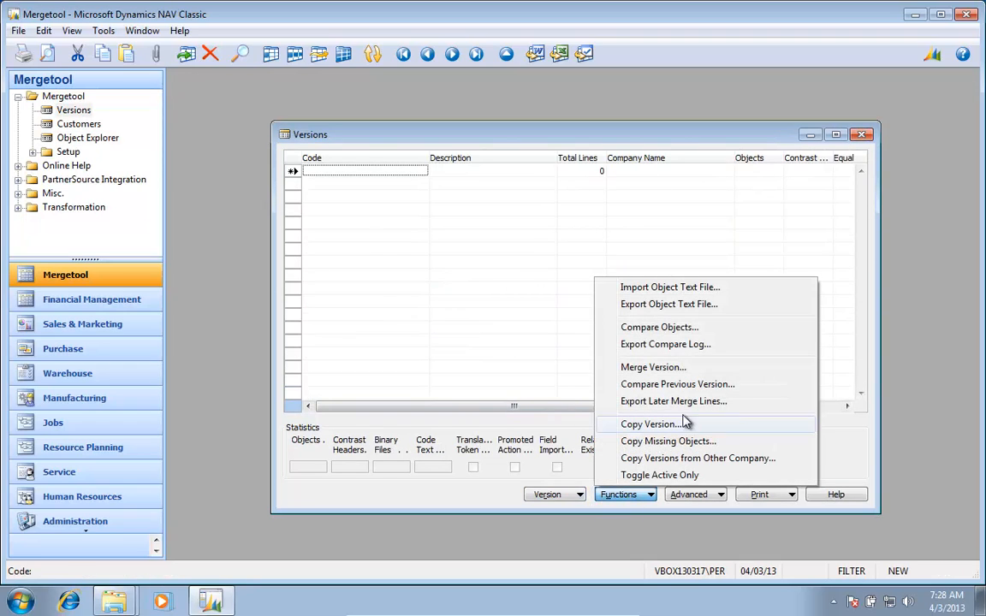
click(670, 289)
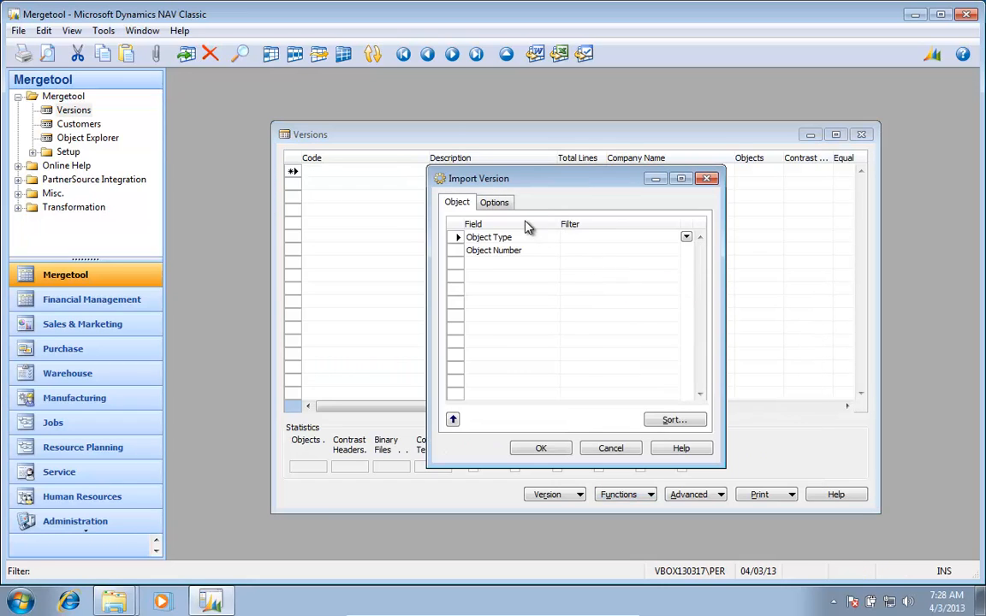
click(494, 204)
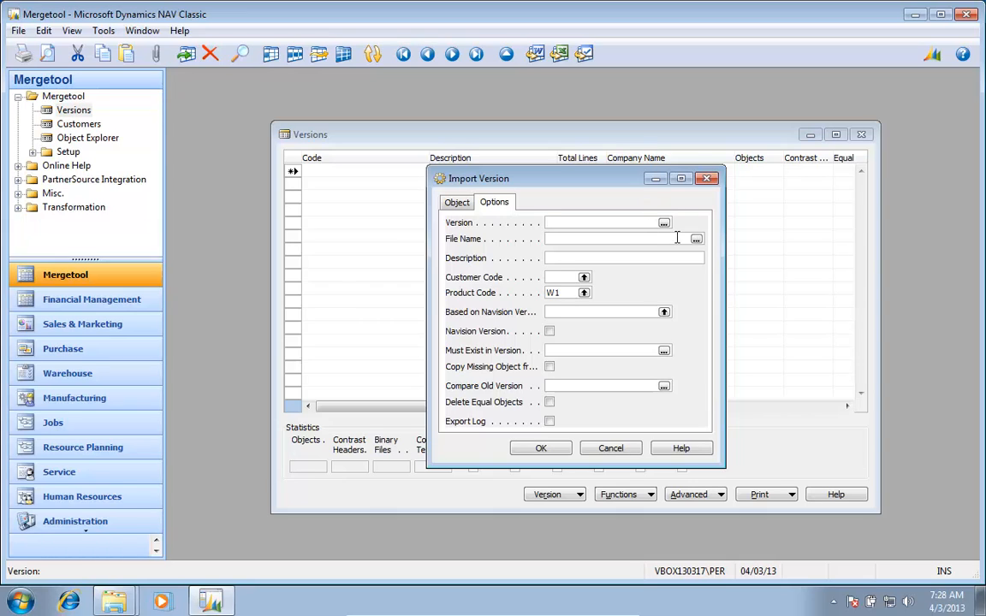
text(mgt1.50.04)
- Choose C:\Mergetool\MGT Objects.txt as the import file and enter the description Mergetool MGT1.50.04
click(676, 238)
click(697, 241)
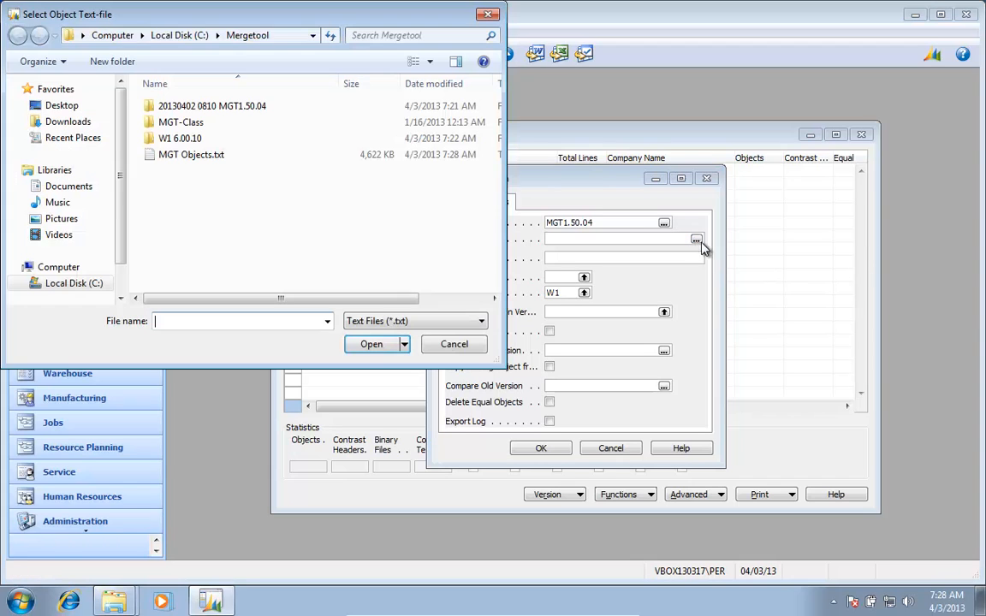
click(185, 156)
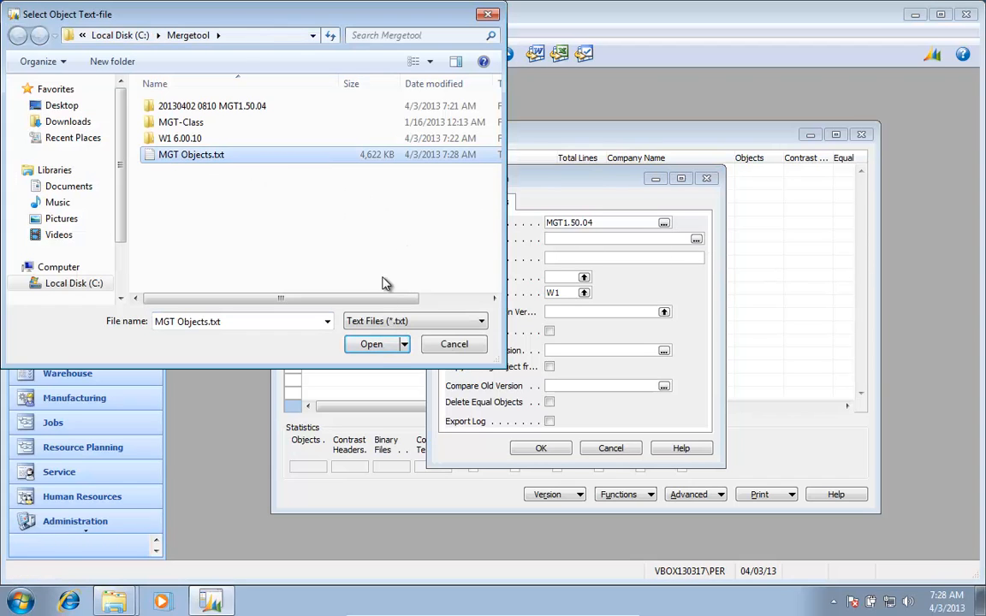
click(373, 344)
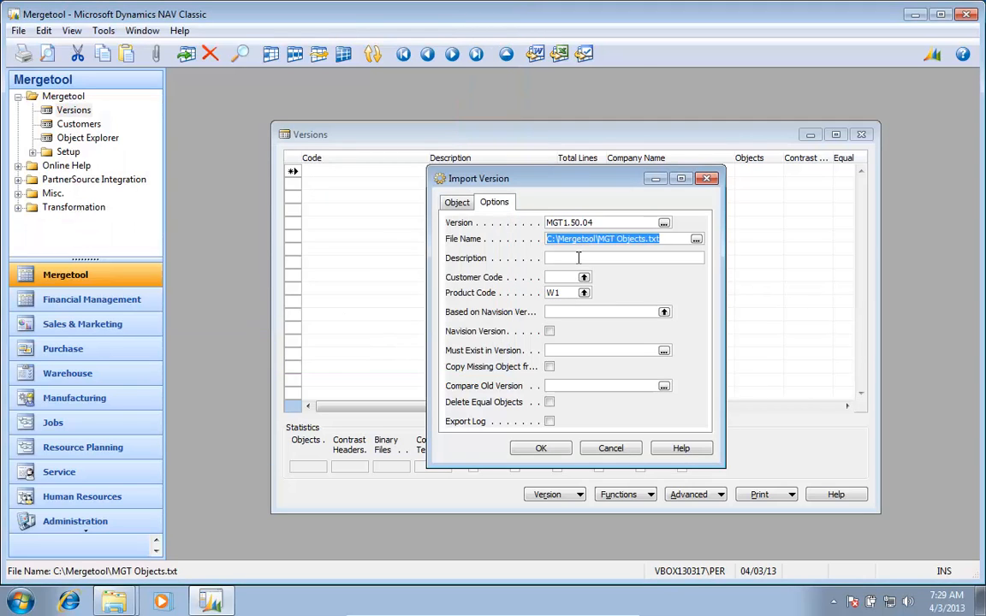
click(579, 257)
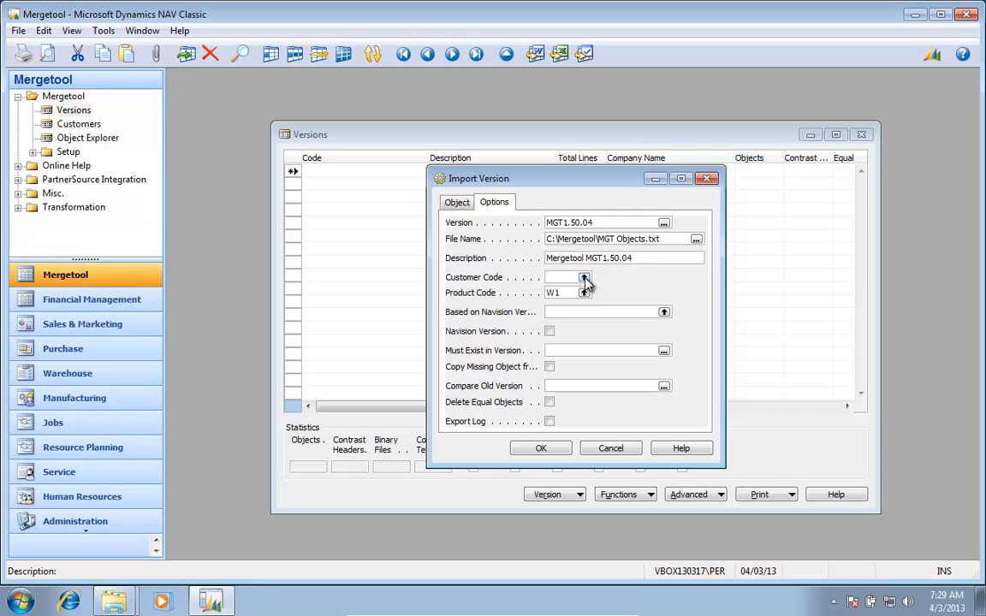
- Look through the selectable customers and the W1 product card, keeping W1 as the import's product code
click(583, 278)
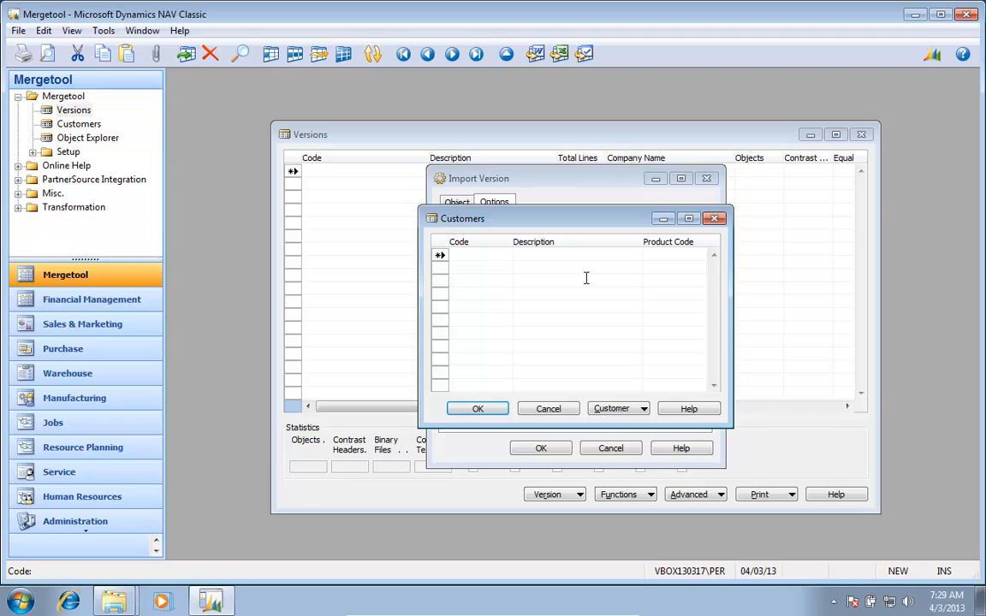
key(Escape)
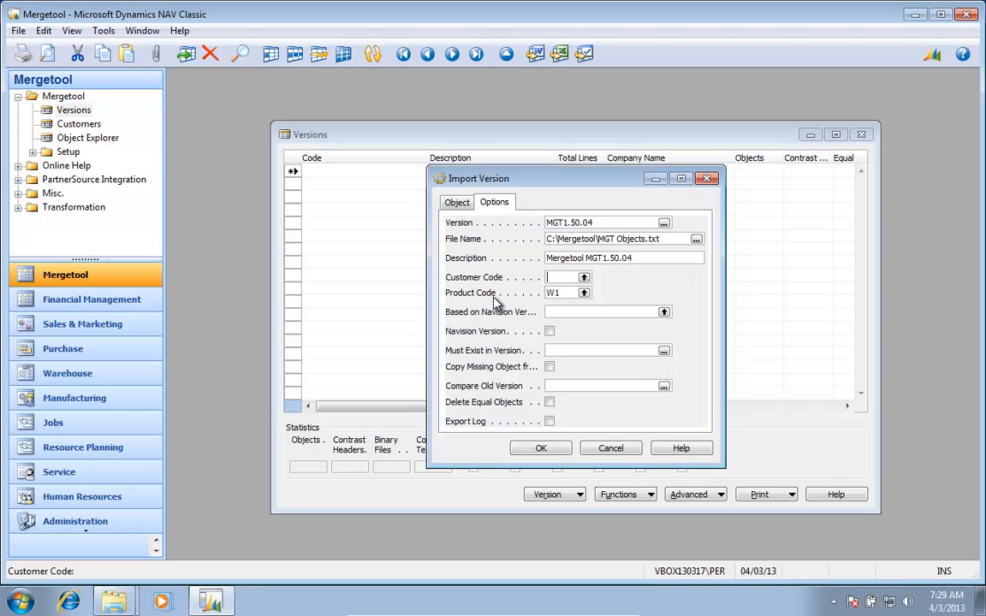
click(584, 293)
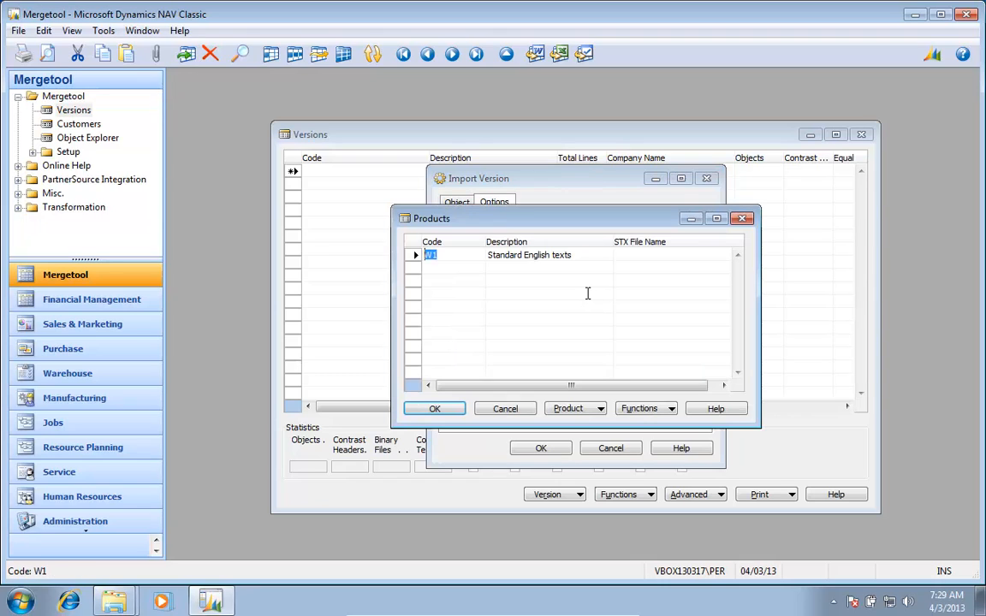
click(575, 409)
click(583, 427)
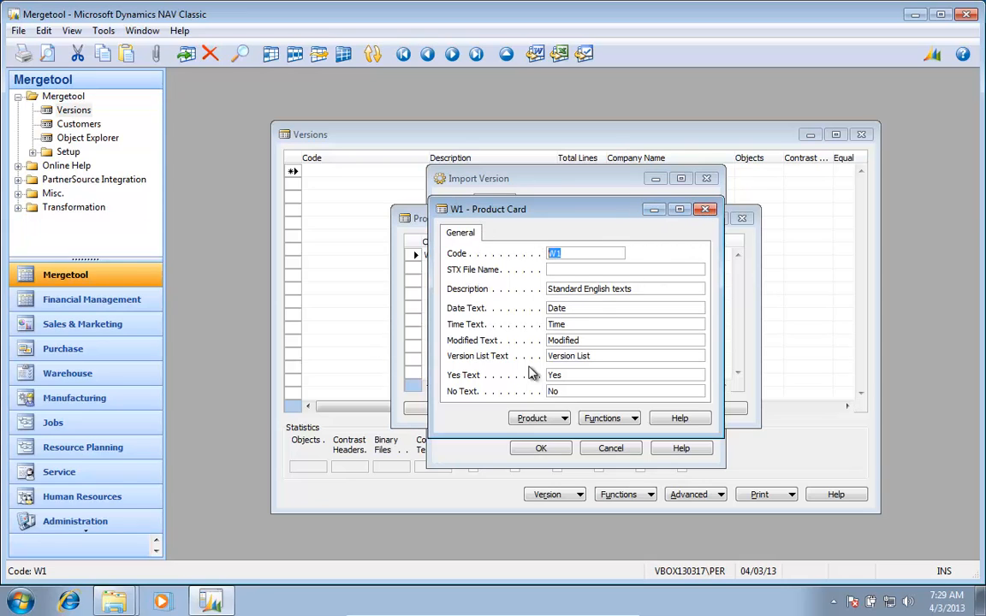
click(705, 209)
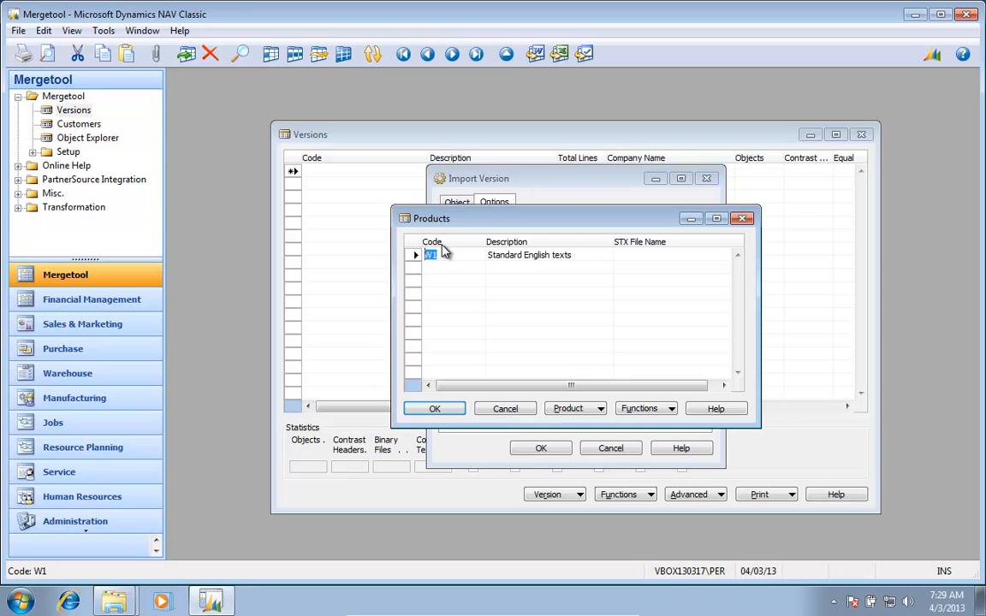
click(434, 408)
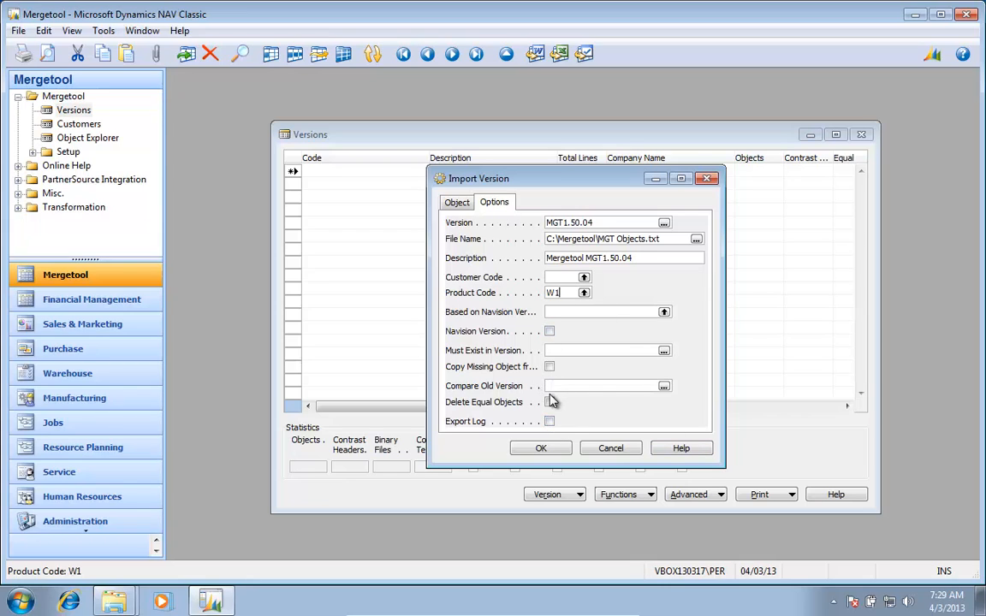
- Run the import of version MGT1.50.04 and close the Versions list
click(541, 449)
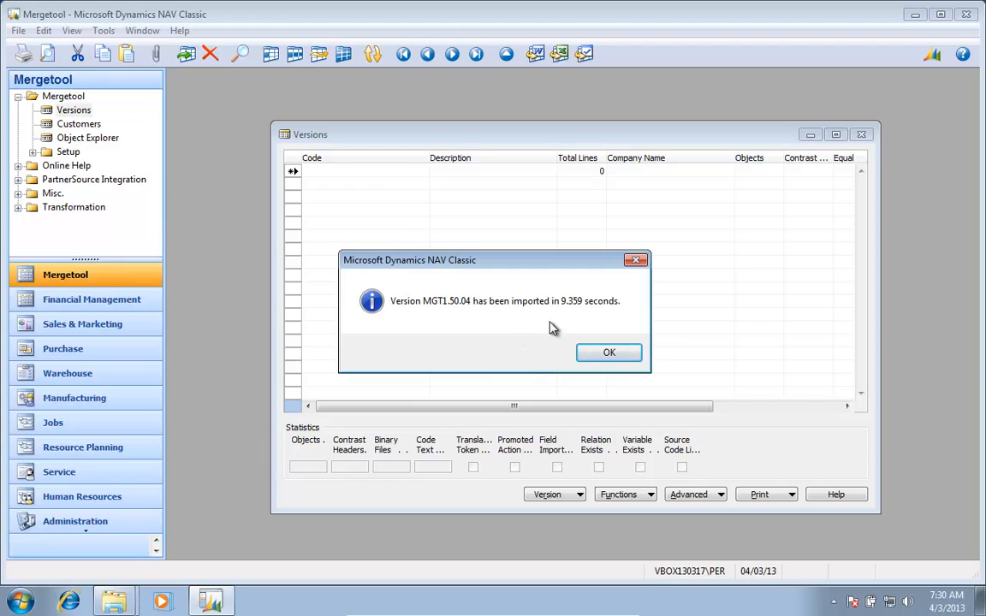
click(621, 357)
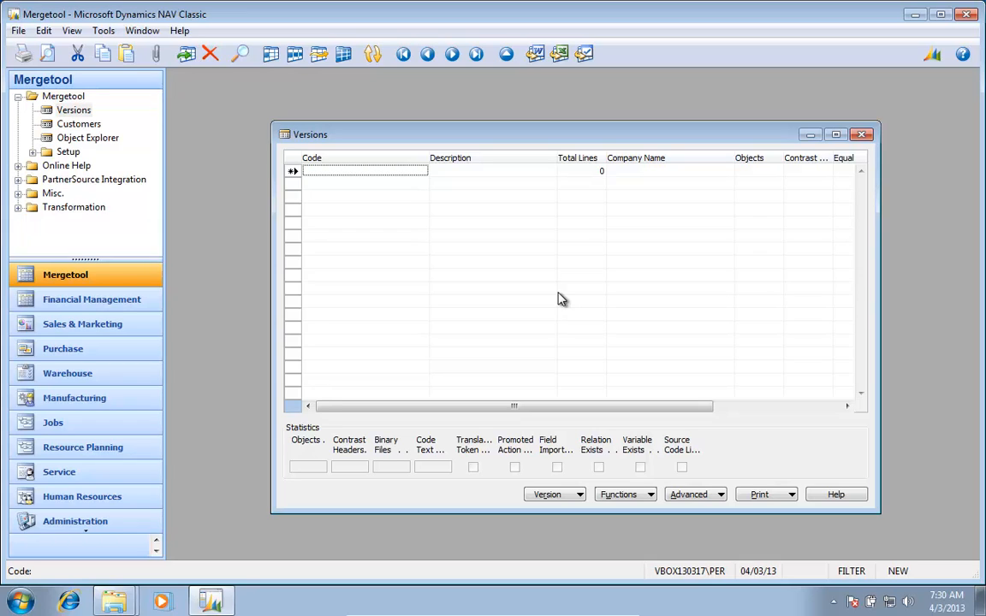
key(Escape)
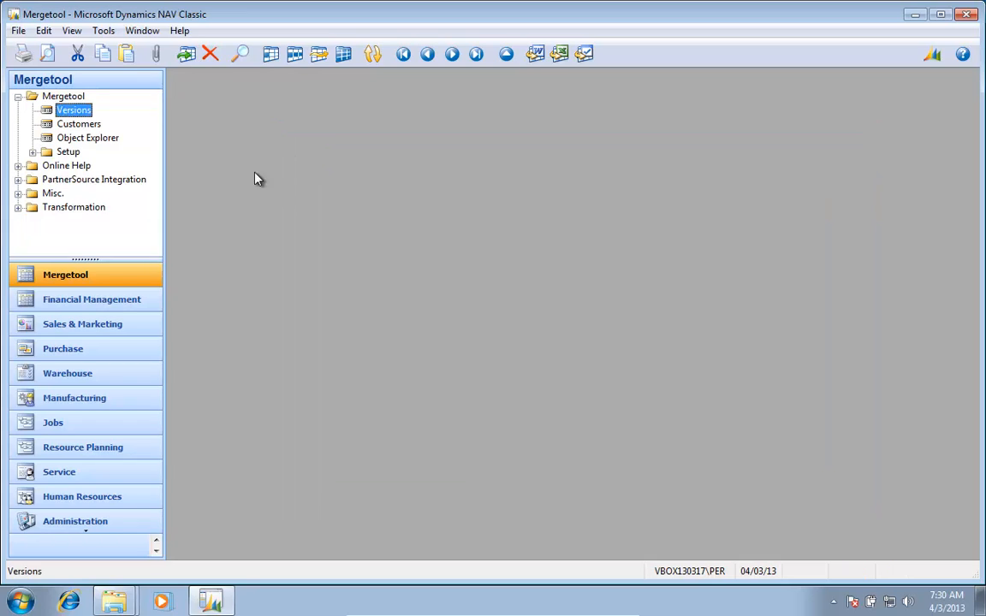
- Reopen the Versions list and heighten its header row to show the full column captions
click(69, 109)
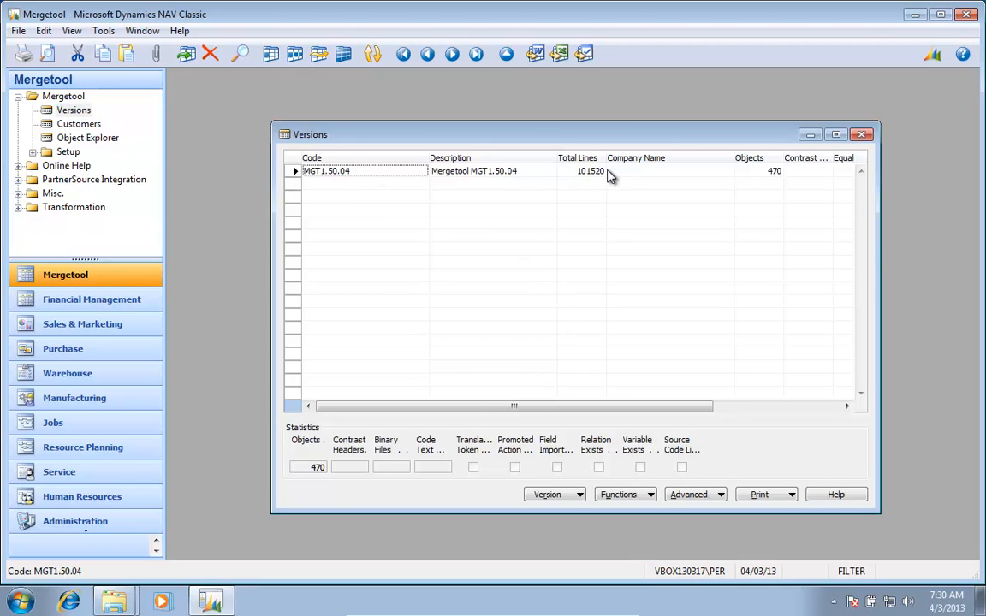
click(775, 171)
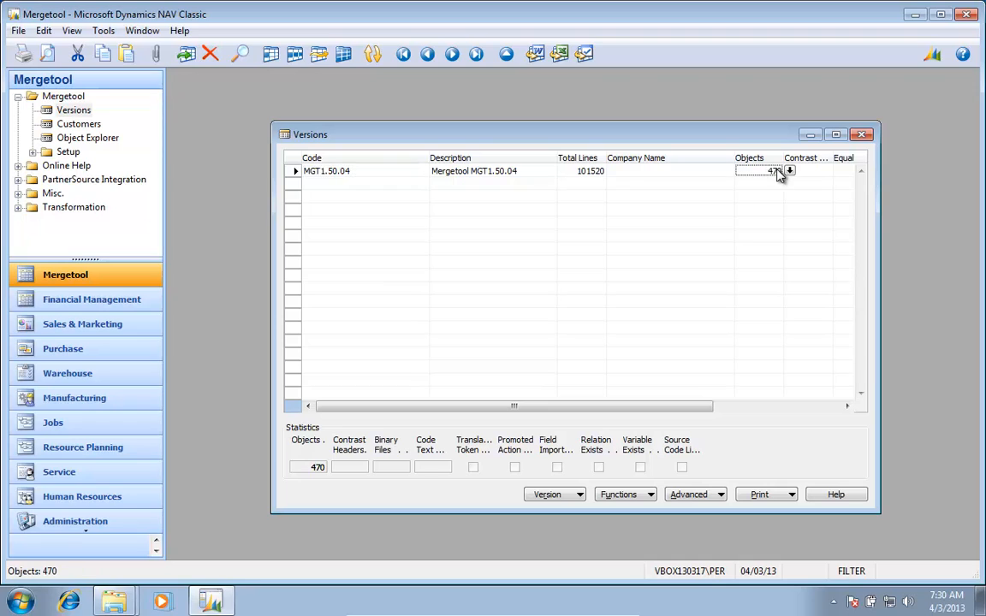
drag(293, 164, 293, 188)
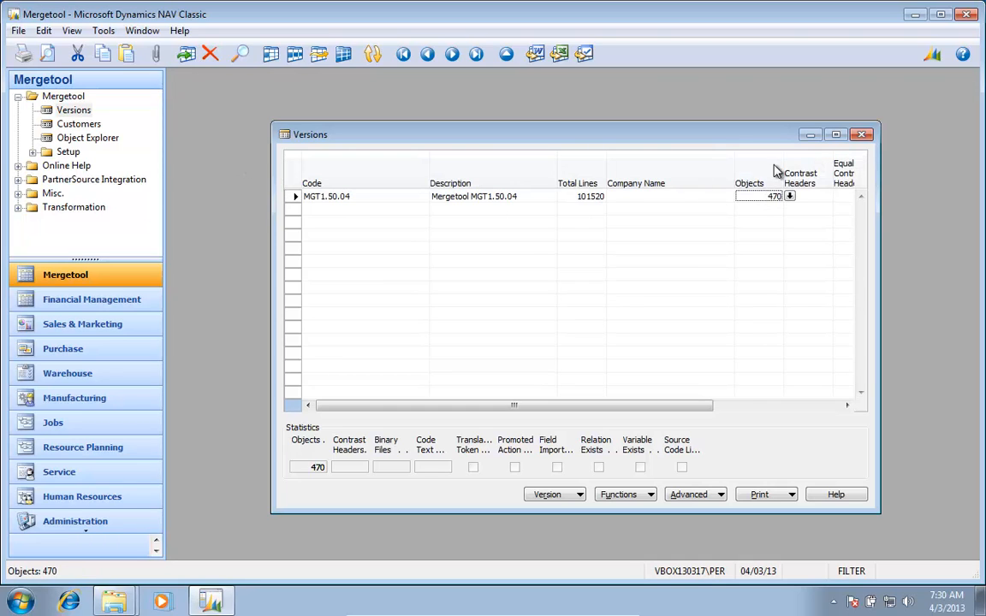
- Open the objects of version MGT1.50.04 and display the object lines of table 14120001 MGT Version
click(545, 497)
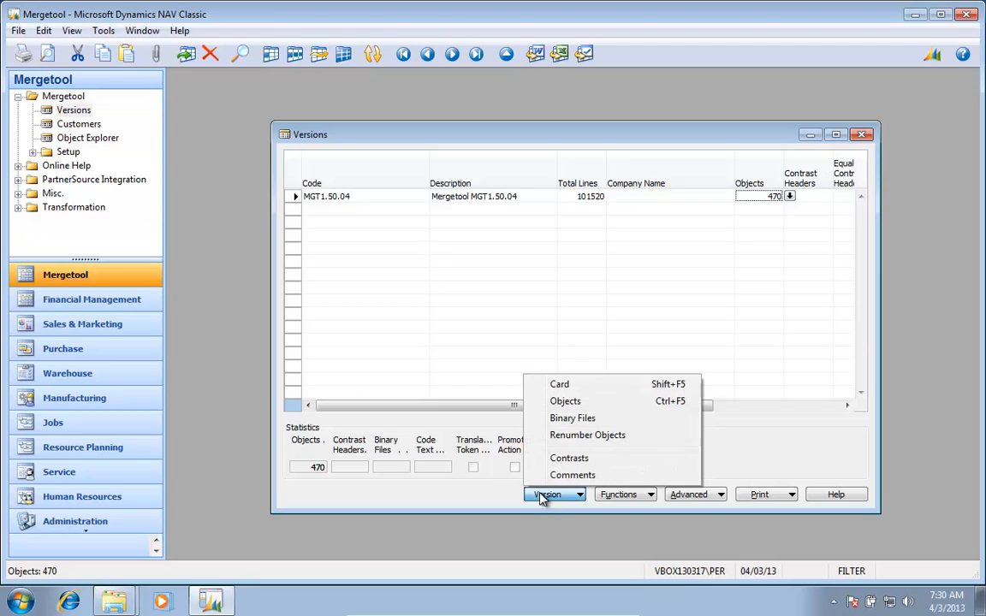
click(571, 402)
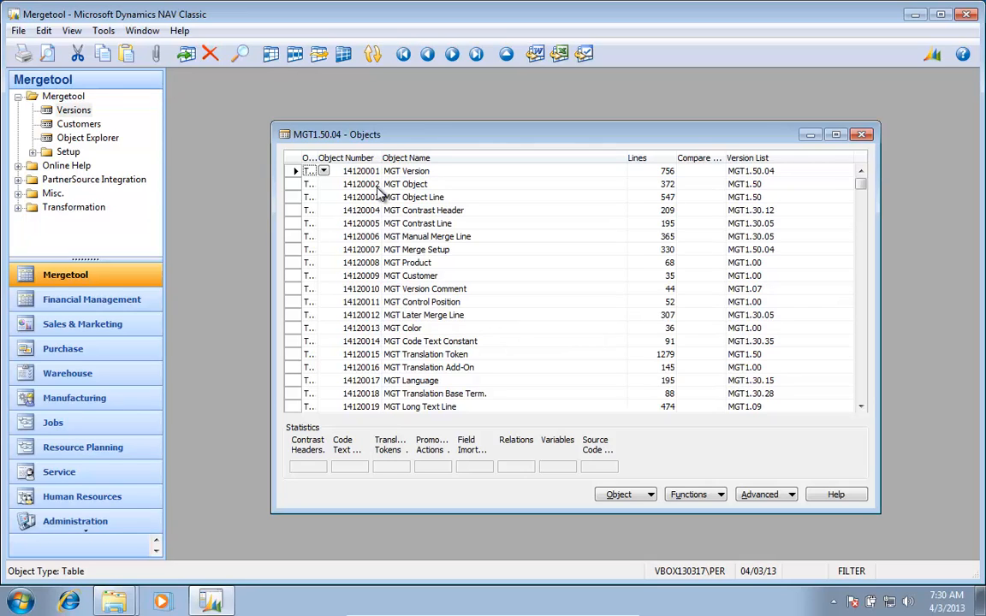
click(627, 496)
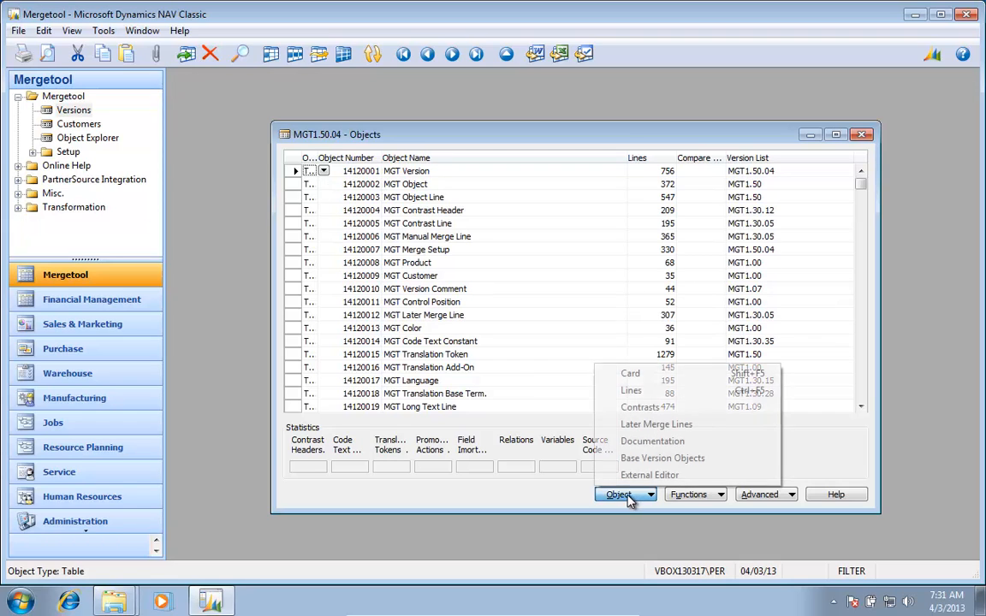
click(629, 390)
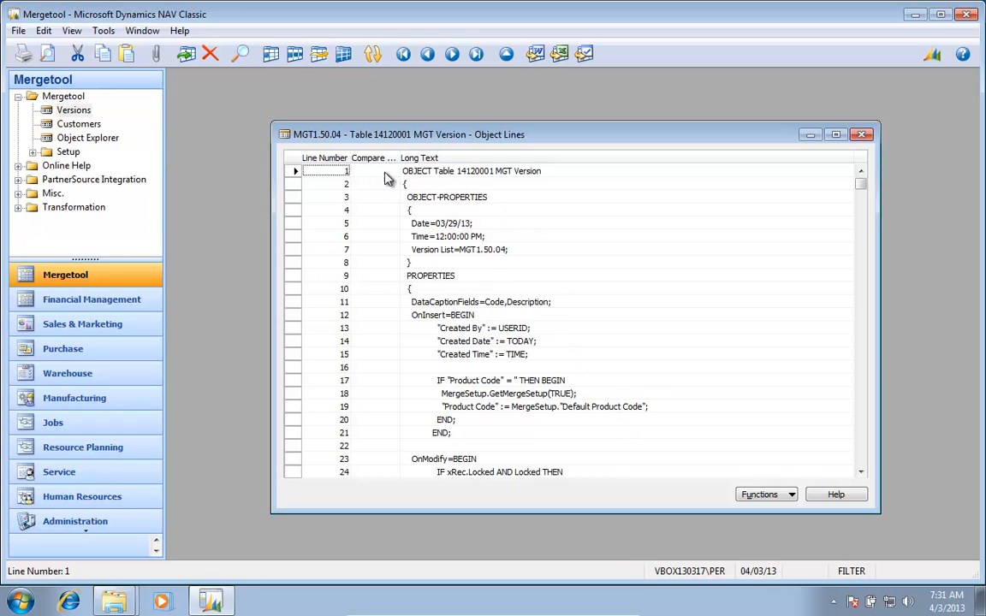
- Zoom into the first object line's record and examine its field values, including the four text fields up to 751-1000
click(72, 31)
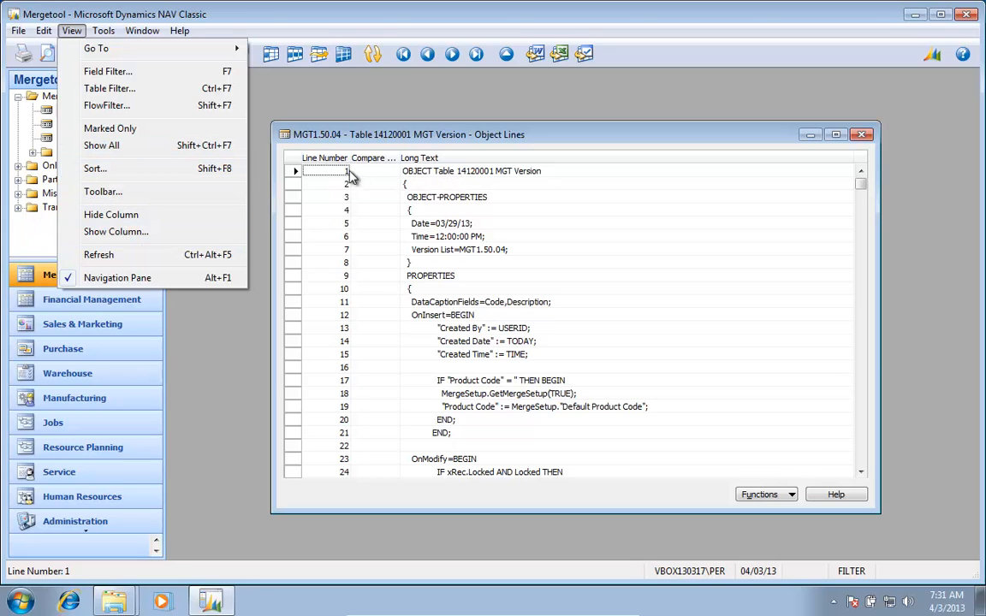
click(103, 31)
click(104, 31)
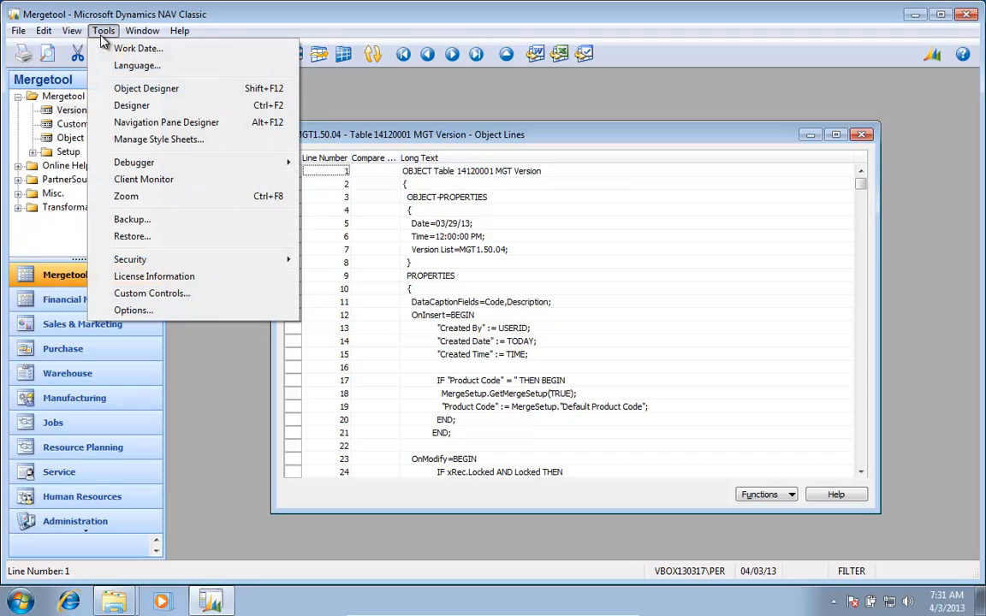
click(126, 196)
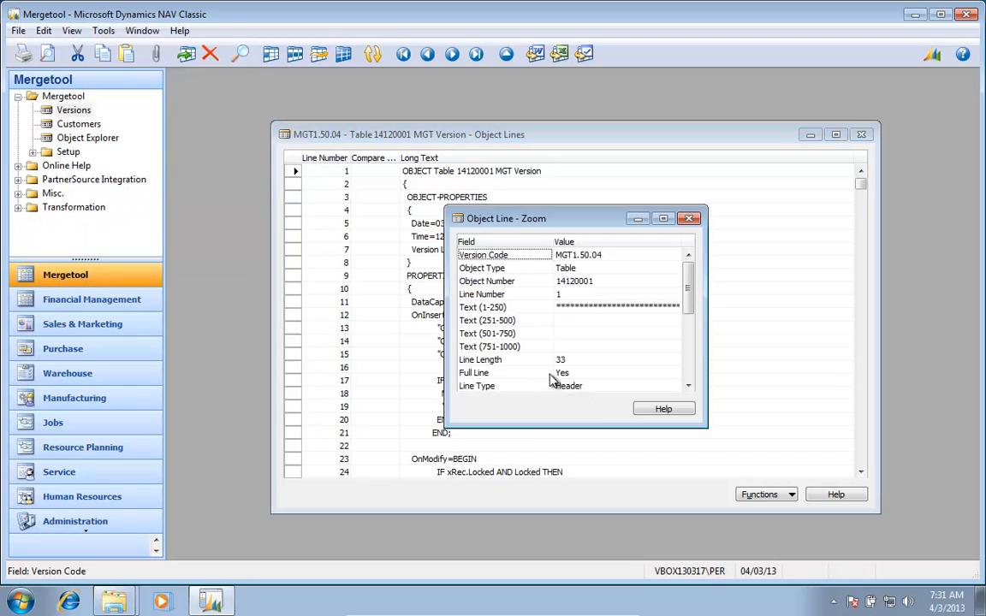
click(489, 310)
click(489, 334)
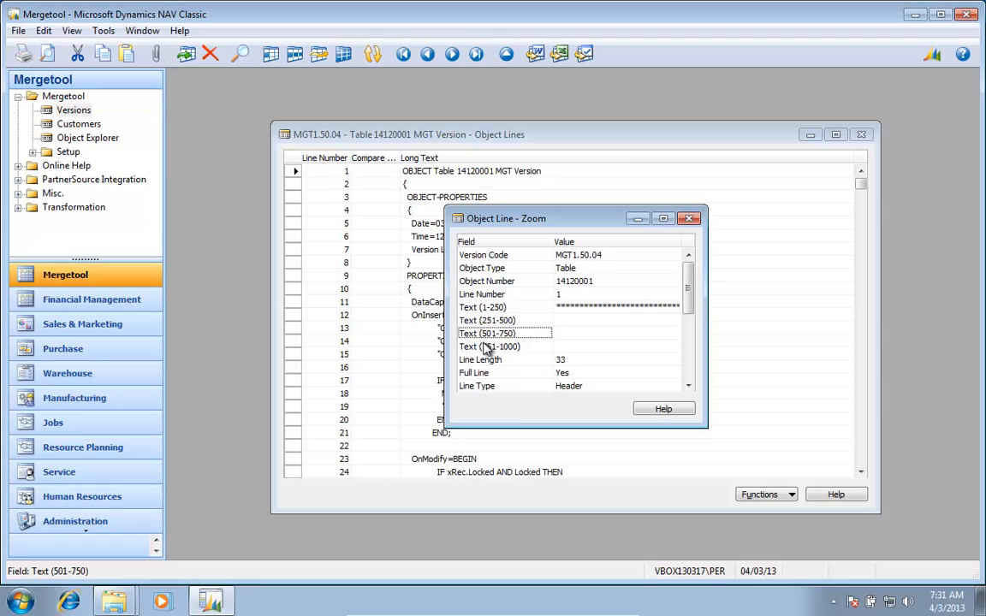
click(488, 347)
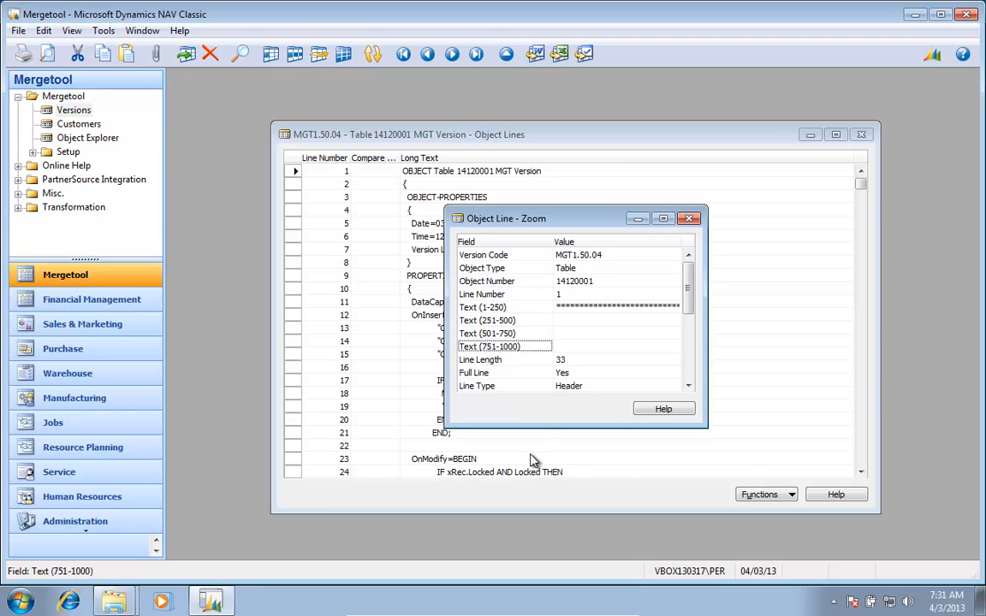
drag(478, 427, 539, 518)
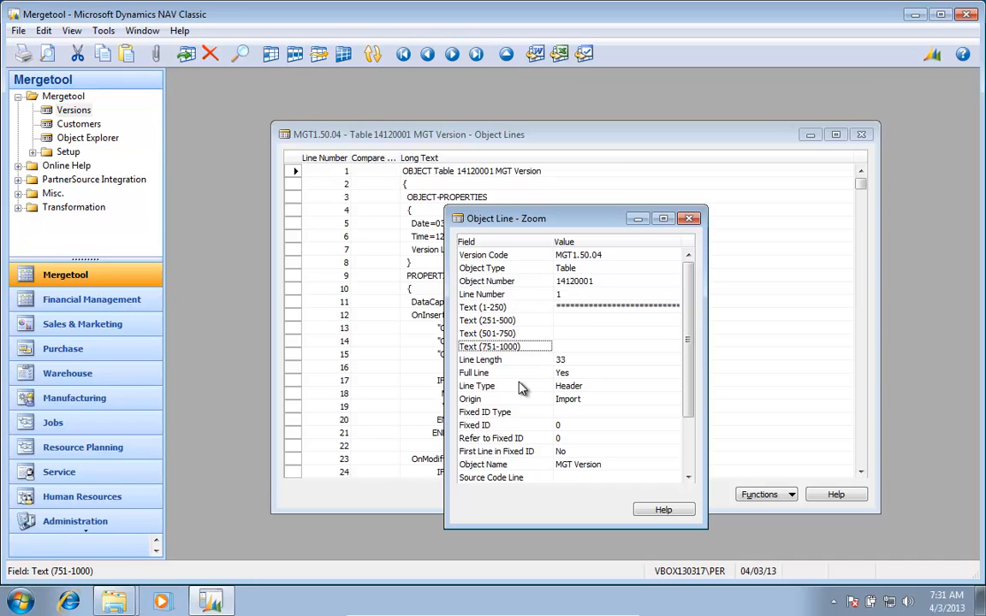
key(Escape)
- Close the record zoom and clear the Object Type and Object Number table filters, keeping Version Code MGT1.50.04
key(Tab)
key(Tab)
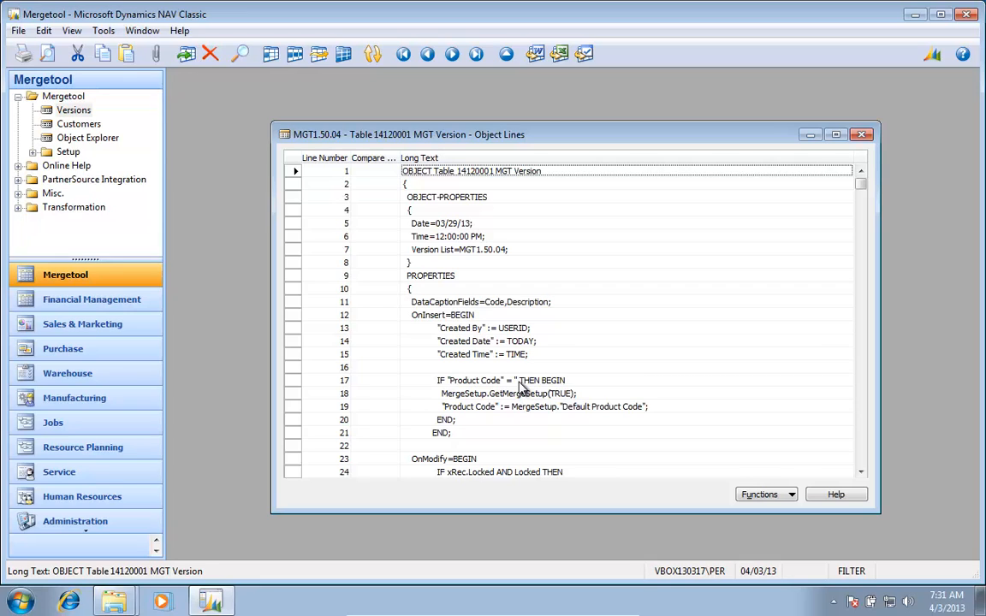
click(295, 53)
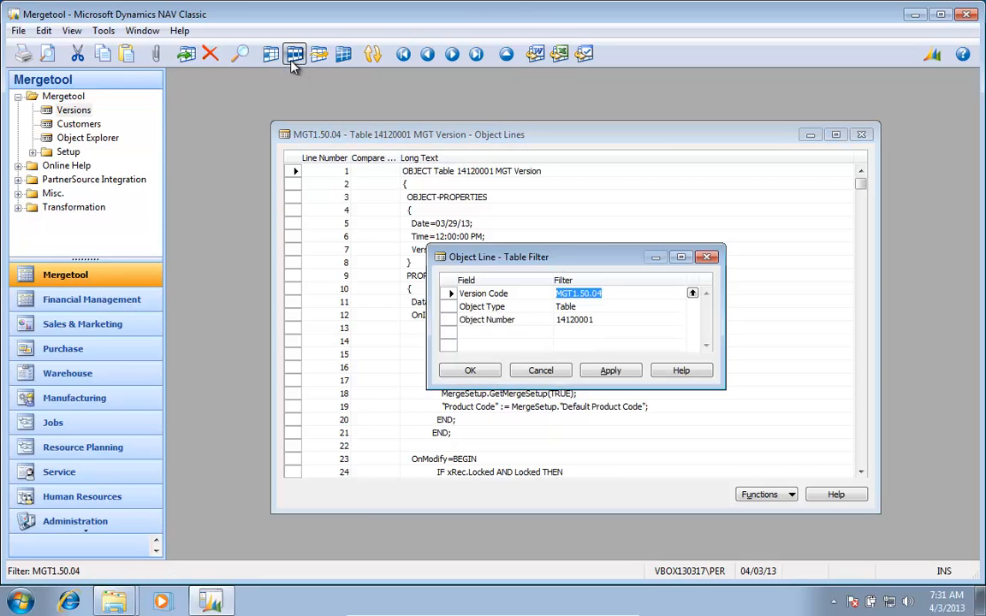
key(Down)
key(Delete)
key(Down)
key(Delete)
key(Down)
key(Left)
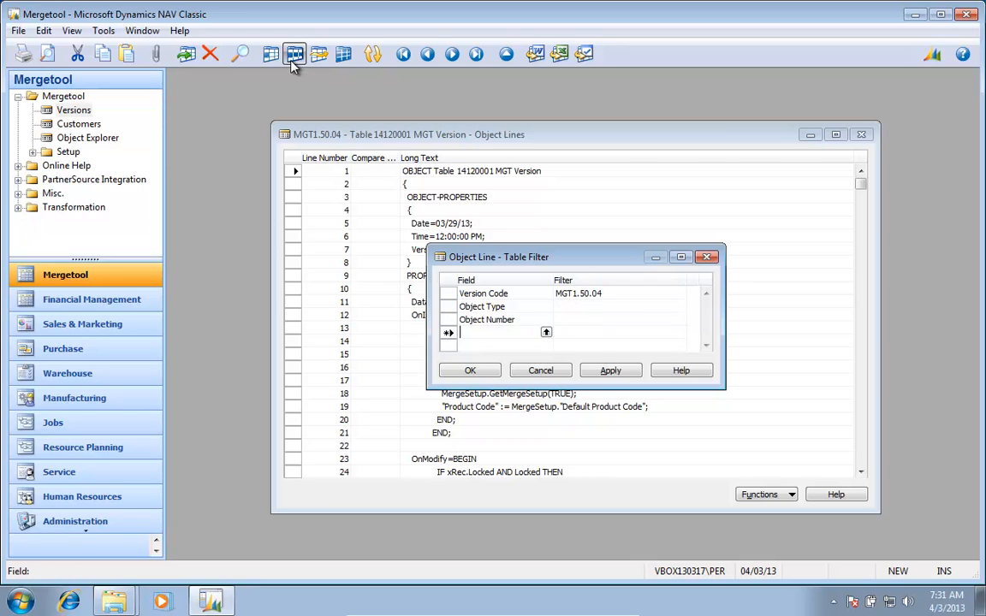
- Filter the object lines on Text (1-250) with *Version Code* and move the filter window clear of the list
text(Te)
key(Tab)
text(*B)
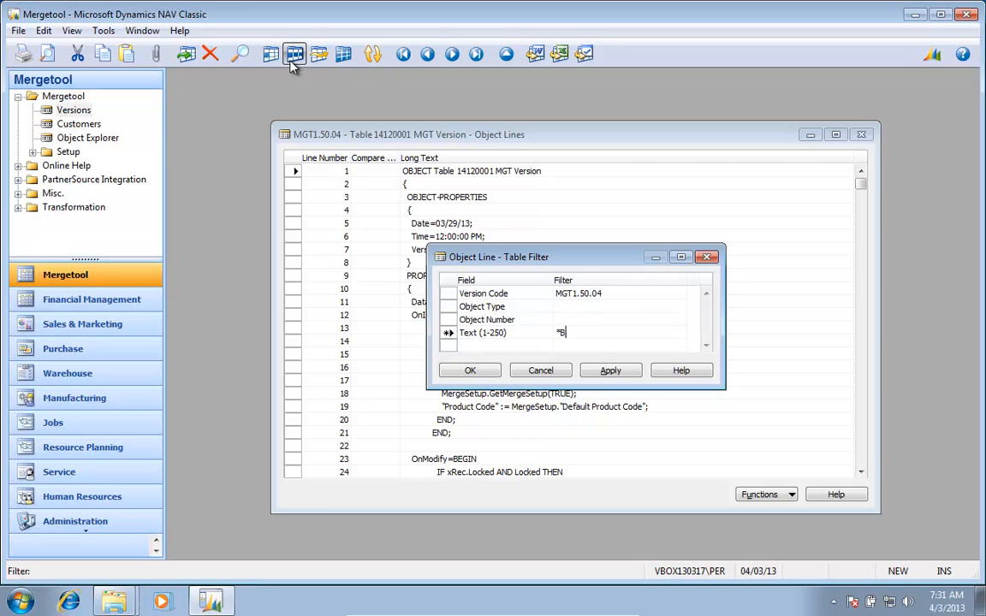
key(BackSpace)
text(Version Code*)
click(610, 373)
drag(552, 262, 770, 103)
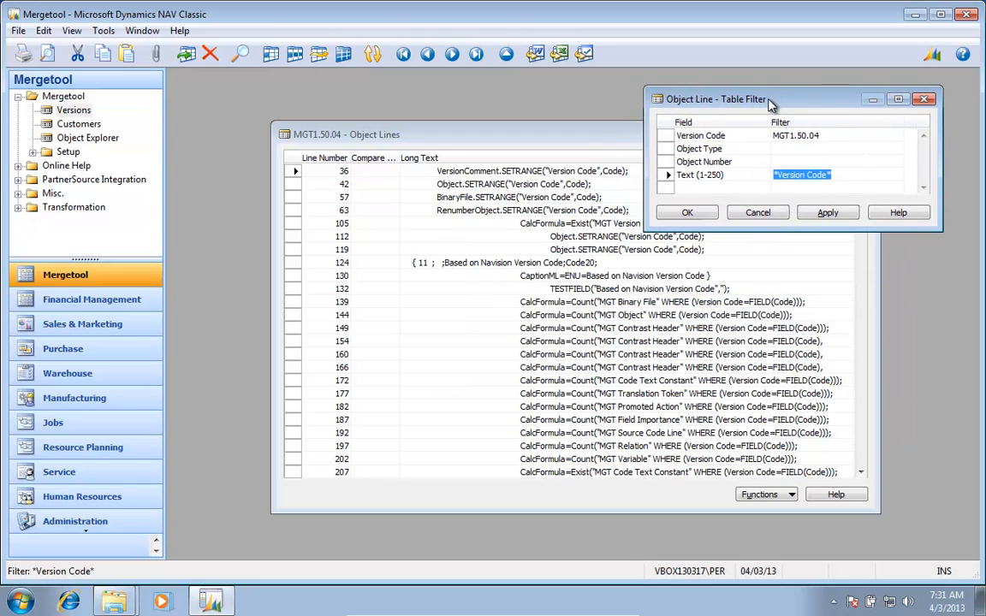
- Show the Object Type and Object Number columns in the object lines list
right_click(325, 160)
click(364, 302)
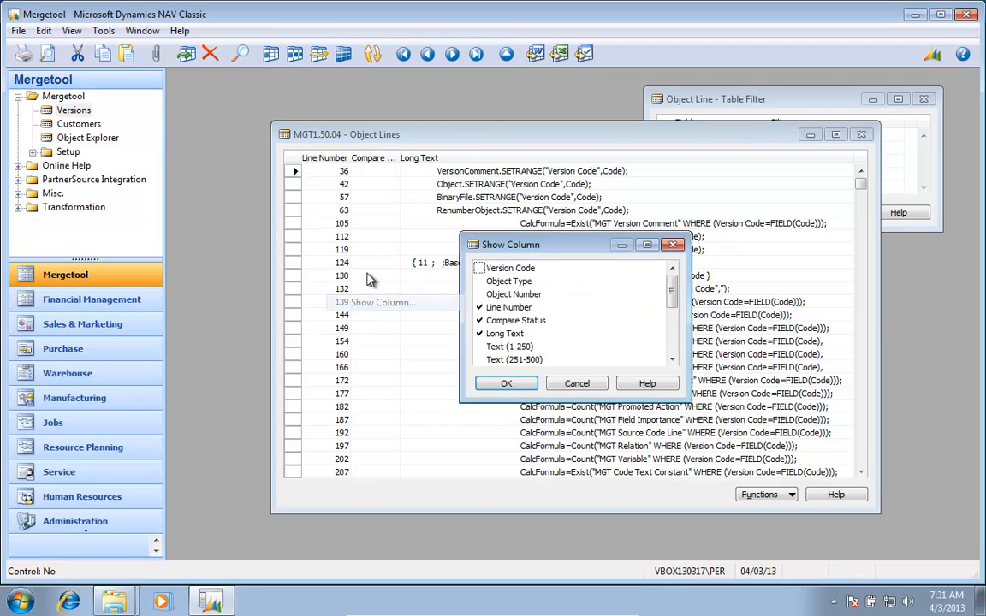
click(479, 281)
click(479, 293)
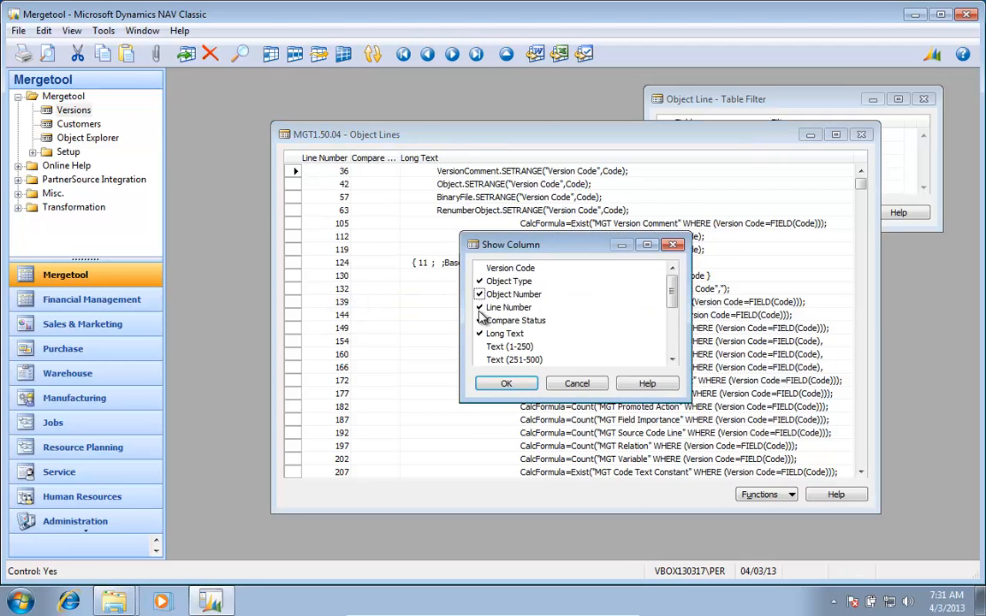
click(505, 383)
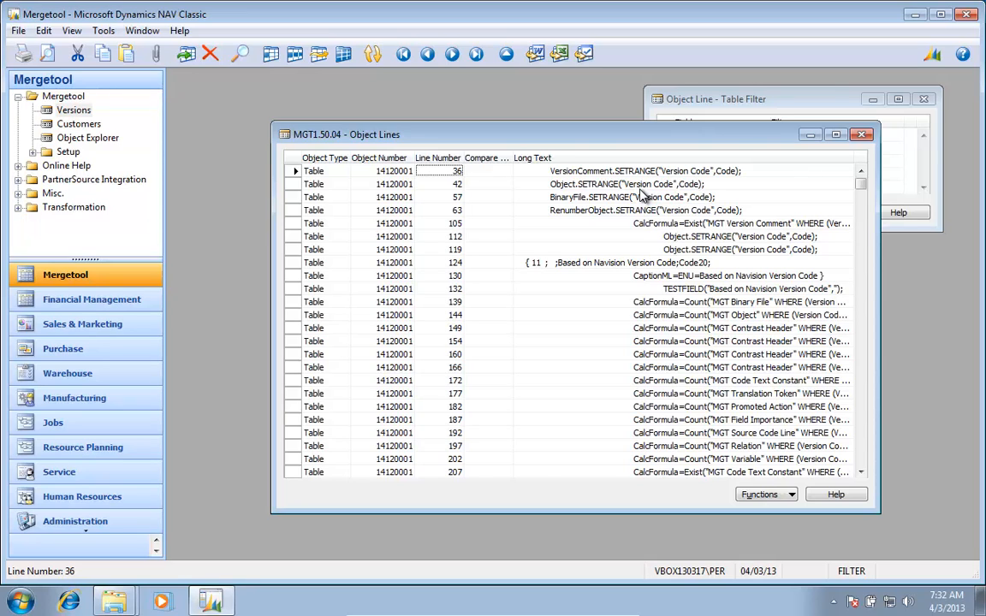
- Look through the object lines containing Version Code across the tables, down to table 14120006
click(766, 106)
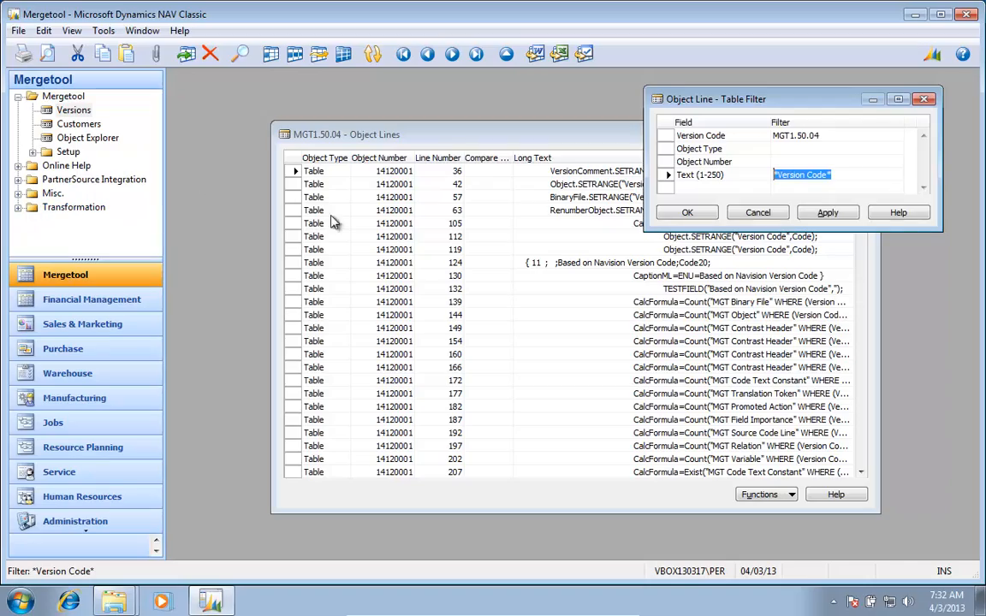
click(395, 273)
scroll(403, 296, down, 2)
scroll(407, 301, down, 20)
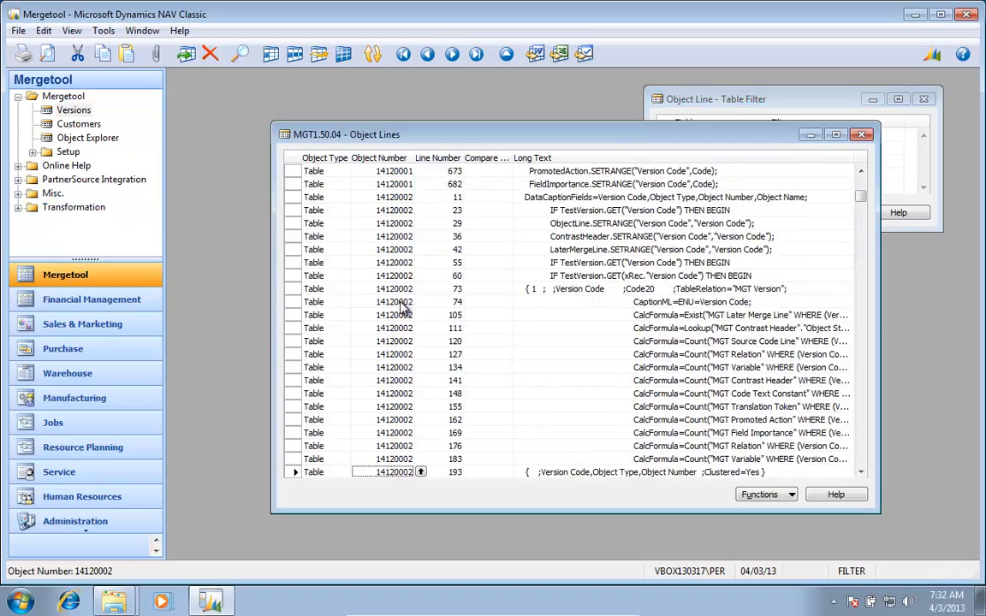
scroll(387, 373, down, 6)
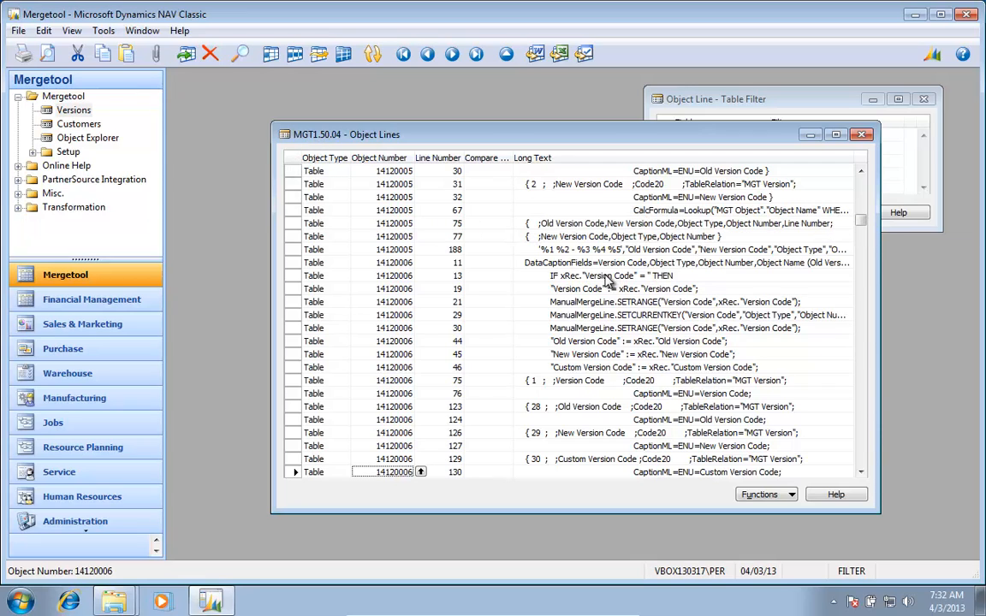
- Close the table filter and the filtered lines, and reopen the object lines of table 14120001 MGT Version
click(780, 103)
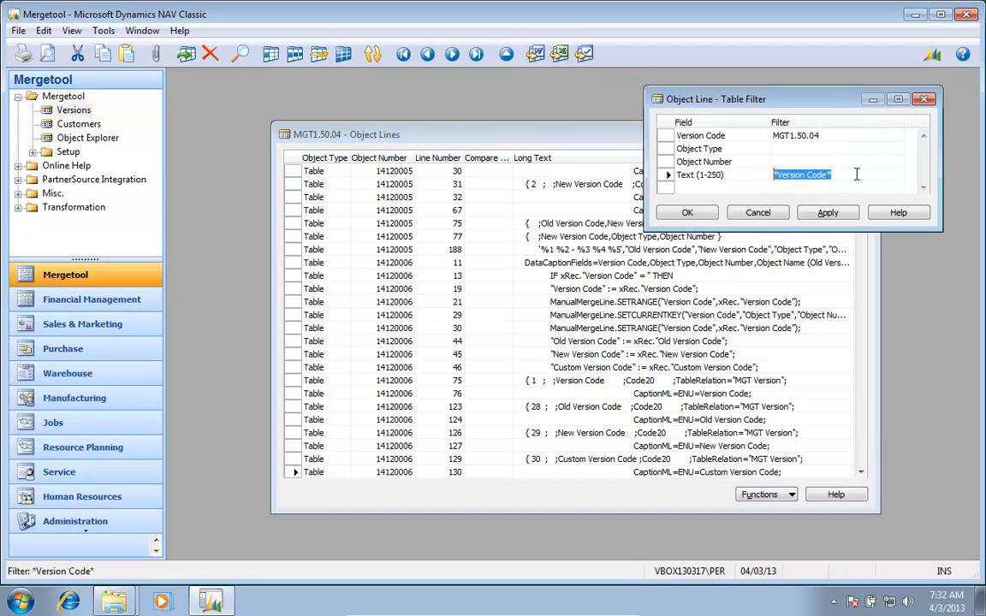
click(828, 213)
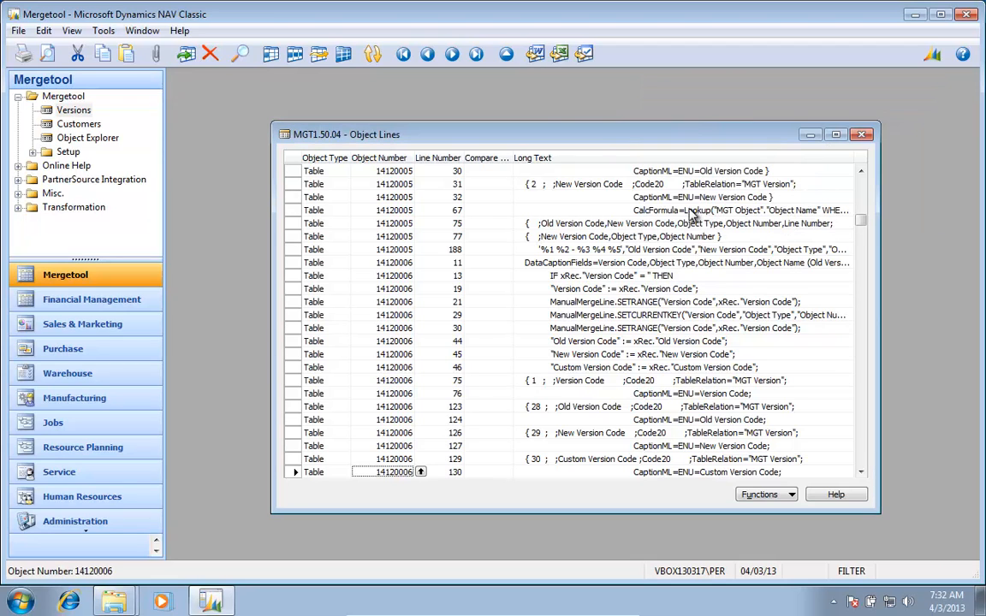
key(Escape)
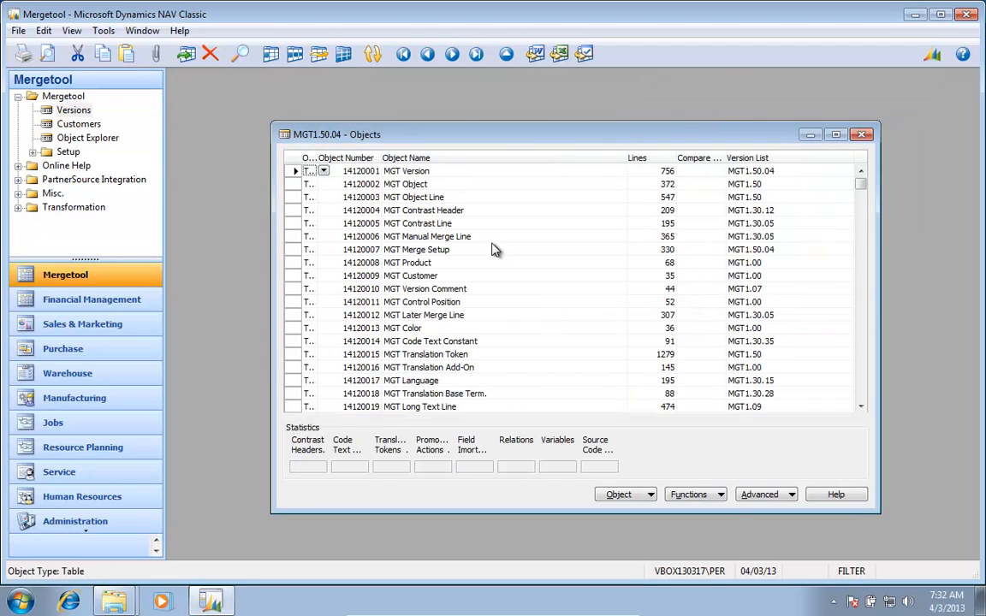
click(625, 494)
click(634, 391)
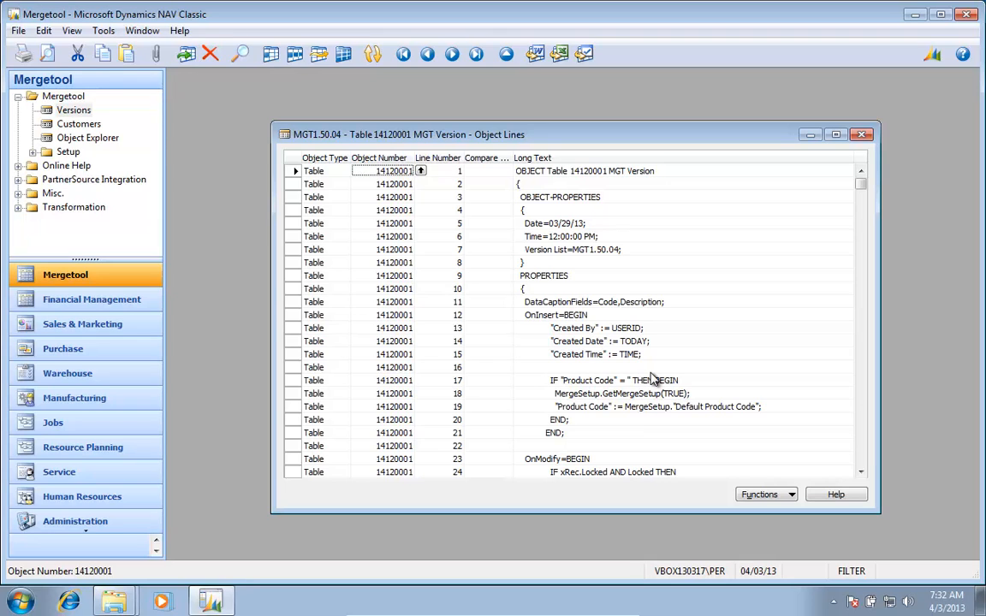
- Show the Line Type, Fixed ID Type, Fixed ID, Refer to Fixed ID and First Line in Fixed ID columns and enlarge the window
key(alt+v)
key(c)
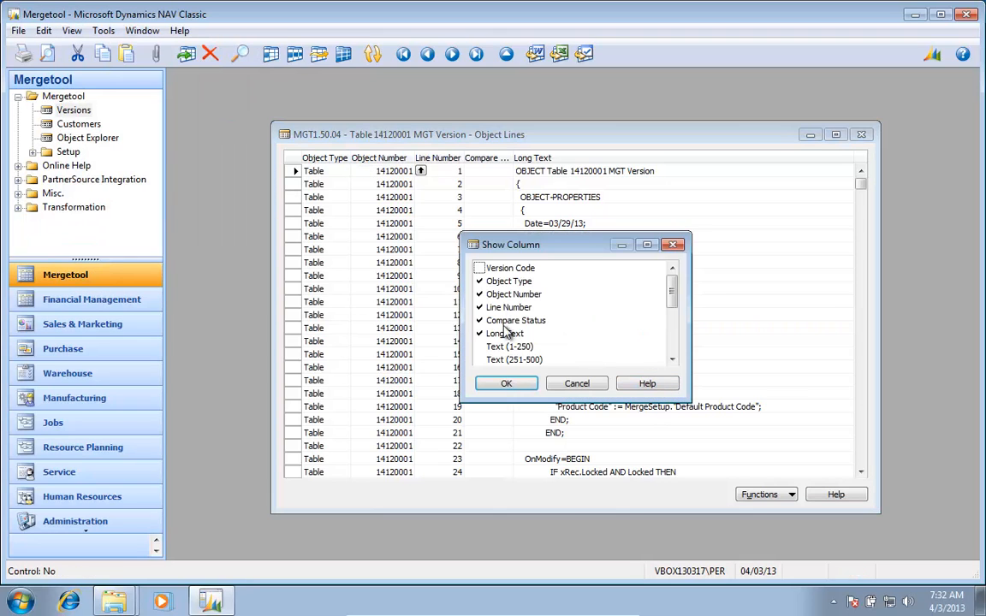
click(672, 350)
scroll(673, 353, down, 1)
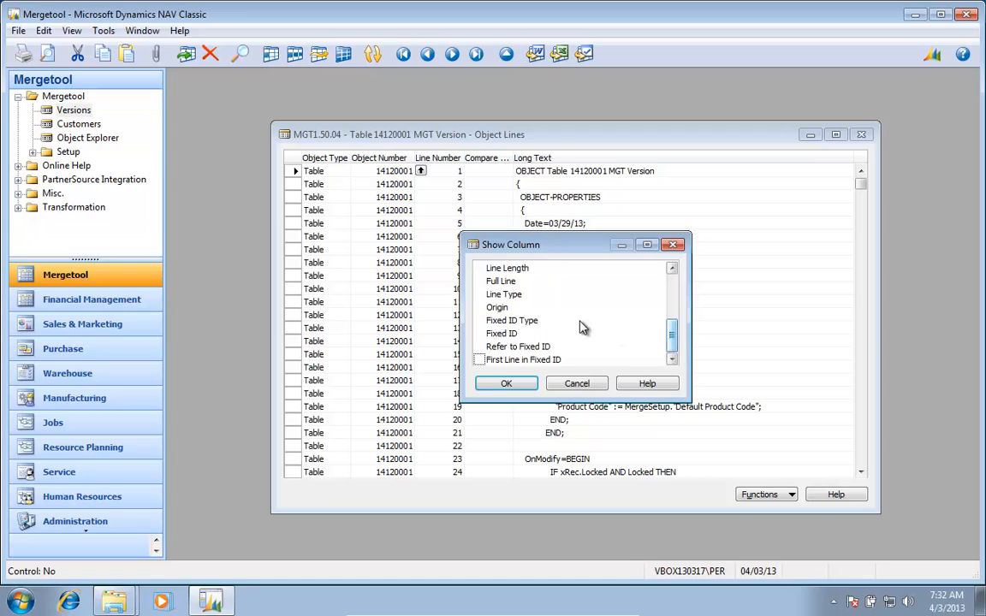
click(480, 294)
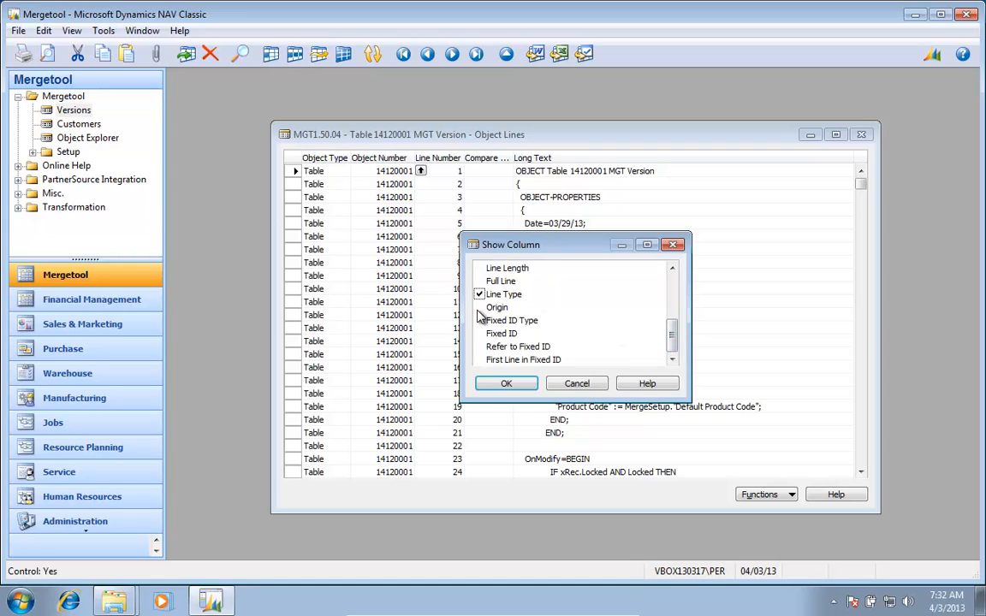
click(480, 321)
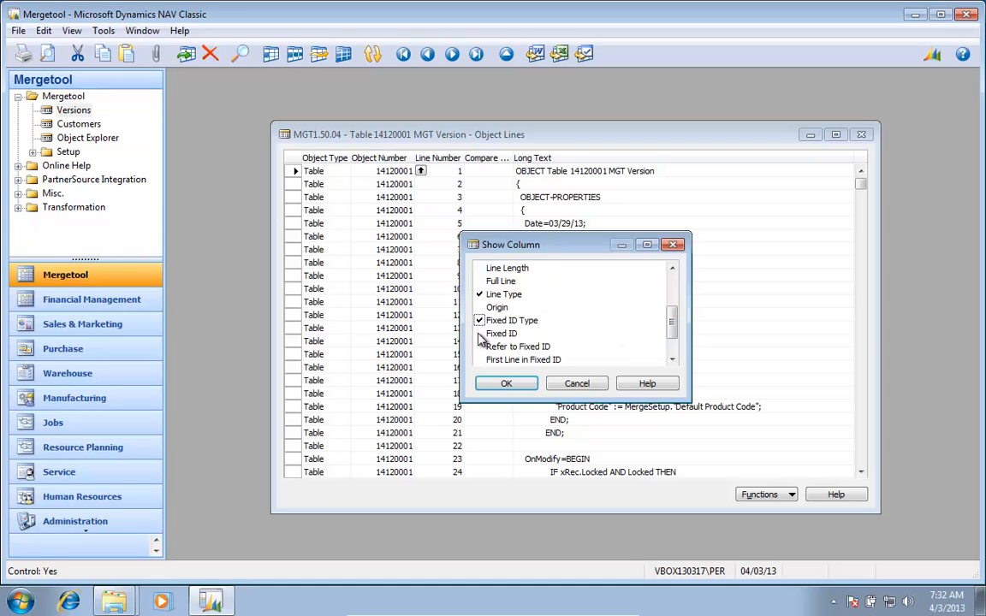
click(480, 334)
click(480, 346)
click(480, 359)
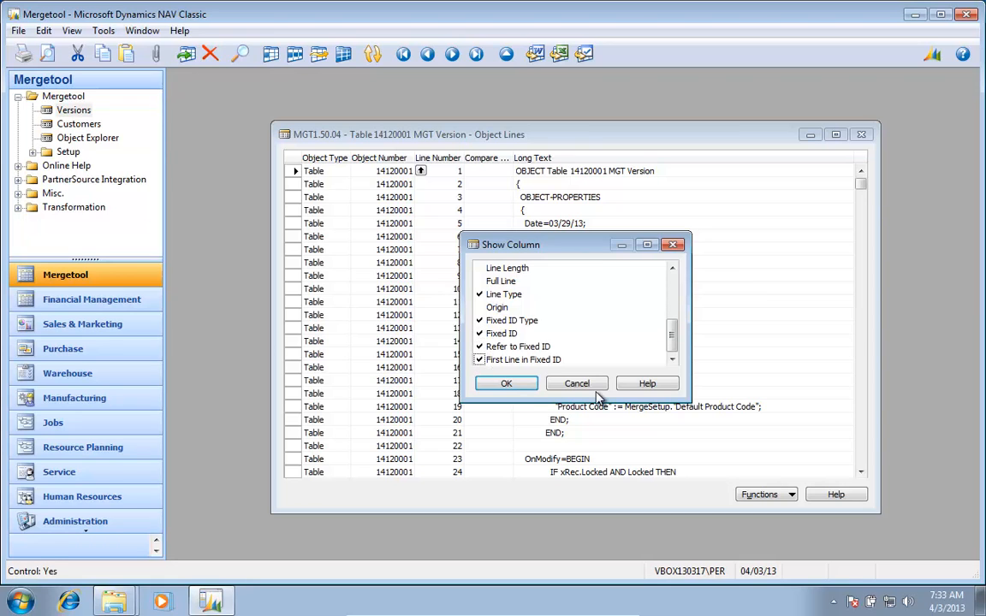
click(503, 384)
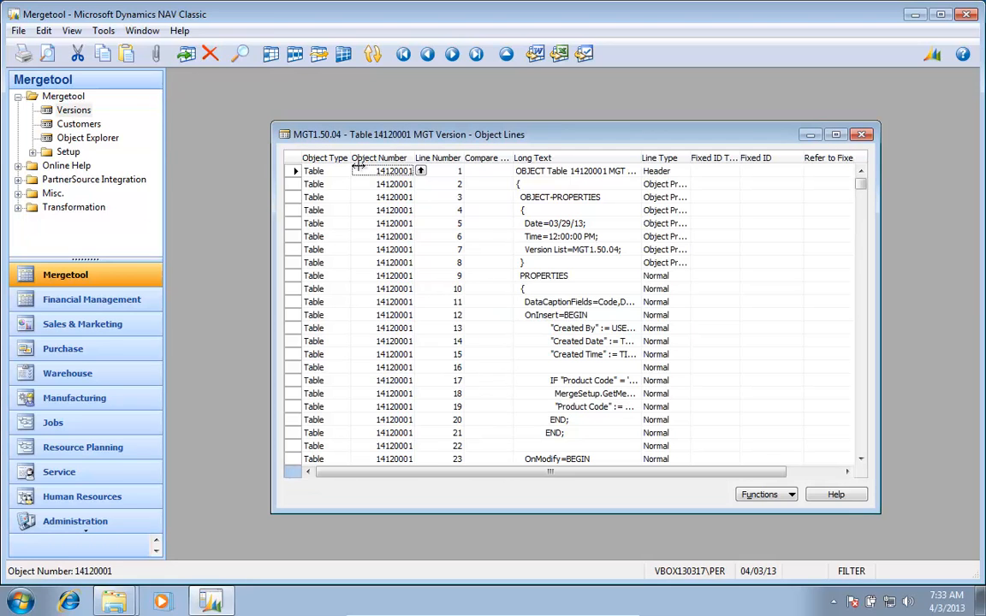
drag(272, 124, 214, 86)
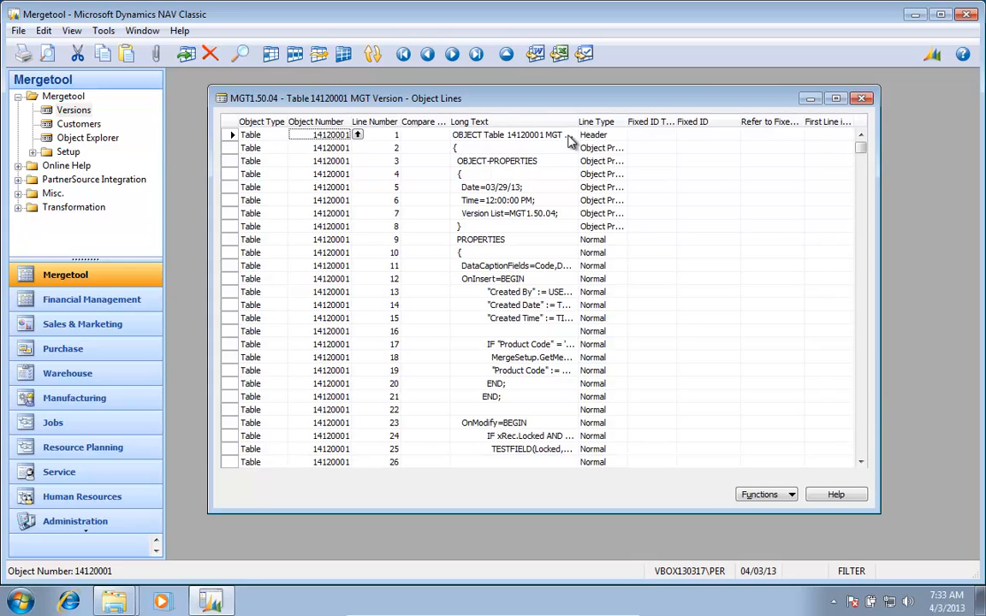
- Examine the Line Type of the first object lines, from the header through the object properties to the normal lines
click(620, 135)
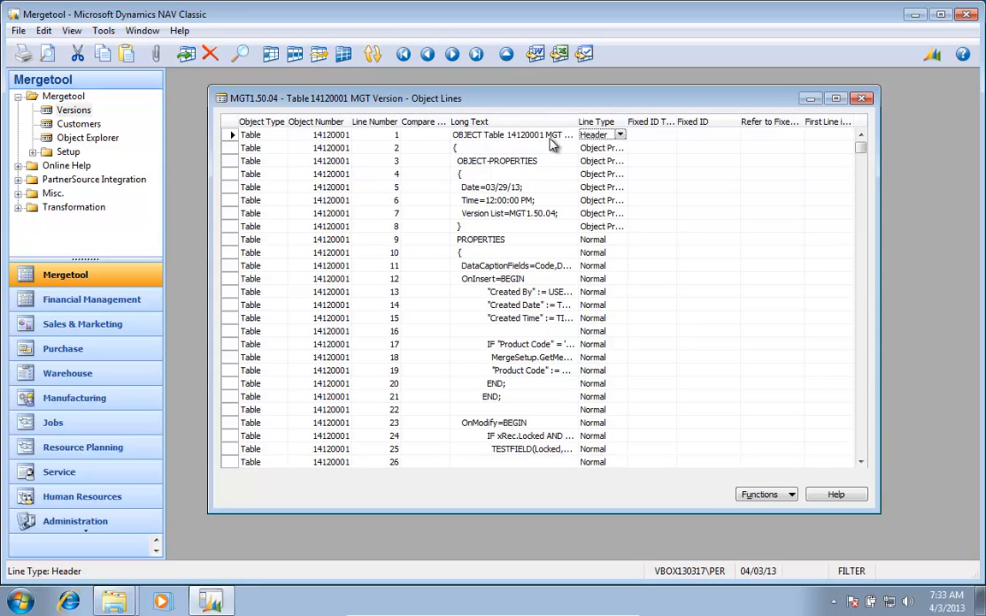
key(Down)
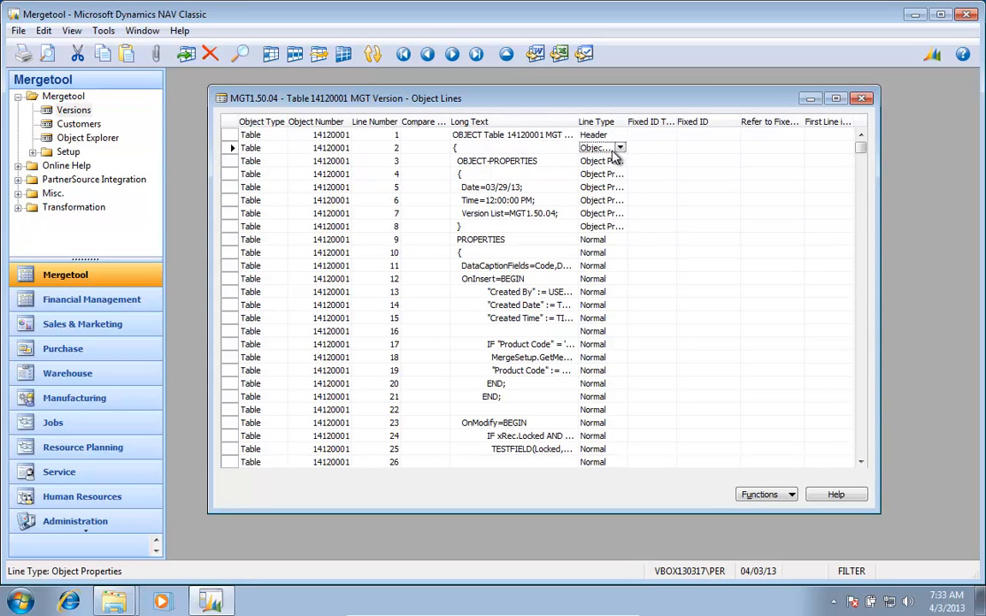
click(609, 241)
key(Down)
key(Down)
key(Down)
key(Down)
key(Down)
key(Down)
key(Down)
key(Down)
key(Down)
key(Down)
key(Down)
key(Down)
key(Down)
key(Down)
key(Down)
key(Down)
key(Down)
key(Down)
key(Down)
key(Down)
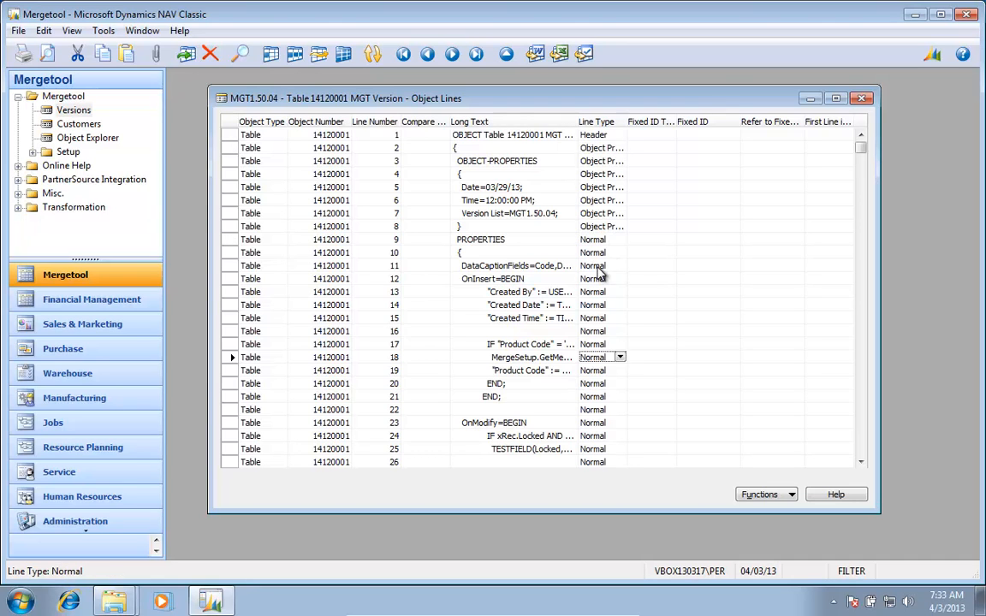
- Examine the Fixed ID Type, Fixed ID and First Line in Fixed ID values of the lines in the FIELDS section
key(Down)
key(Down)
key(Down)
key(Down)
key(Down)
key(Down)
key(Down)
key(Down)
key(Down)
key(Down)
key(Down)
key(Down)
key(Down)
key(Down)
key(Down)
key(Down)
key(Down)
key(Down)
key(Down)
key(Down)
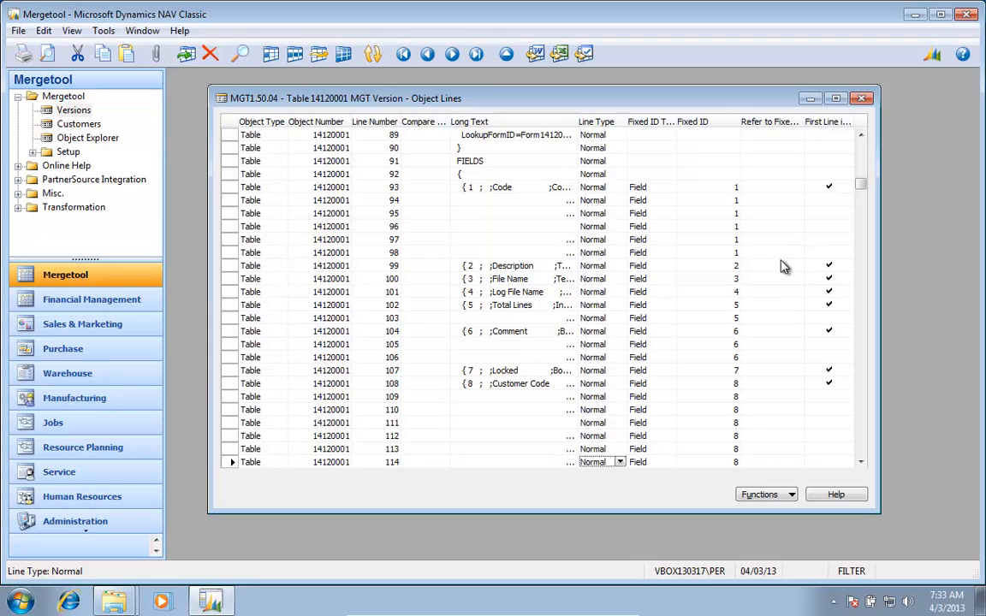
key(Down)
key(Down)
key(Down)
key(Down)
key(Down)
key(Down)
key(Down)
key(Down)
key(Down)
key(Down)
key(Down)
key(Down)
key(Down)
key(Down)
key(Down)
key(Down)
key(Down)
key(Down)
key(Down)
key(Down)
key(Down)
key(Up)
key(Up)
key(Up)
key(Up)
key(Up)
key(Up)
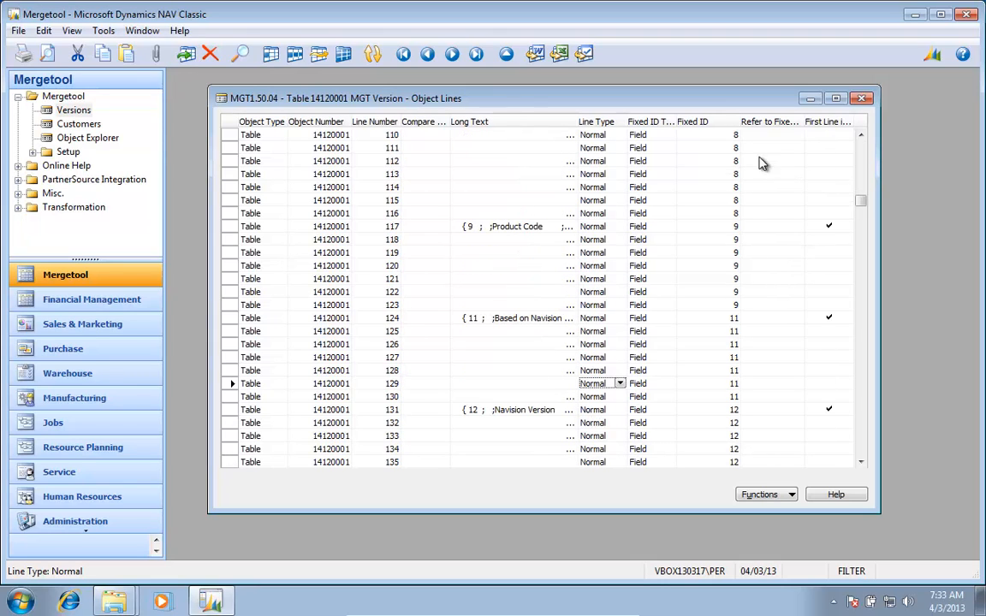
- Heighten the header row to show the full column captions and view the available Line Type options
drag(231, 127, 231, 154)
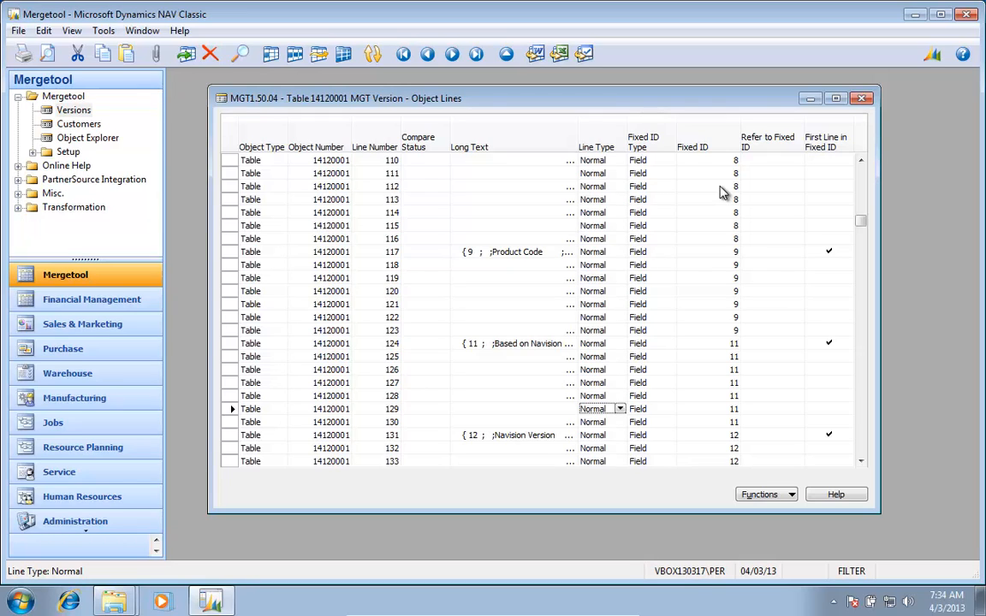
key(F6)
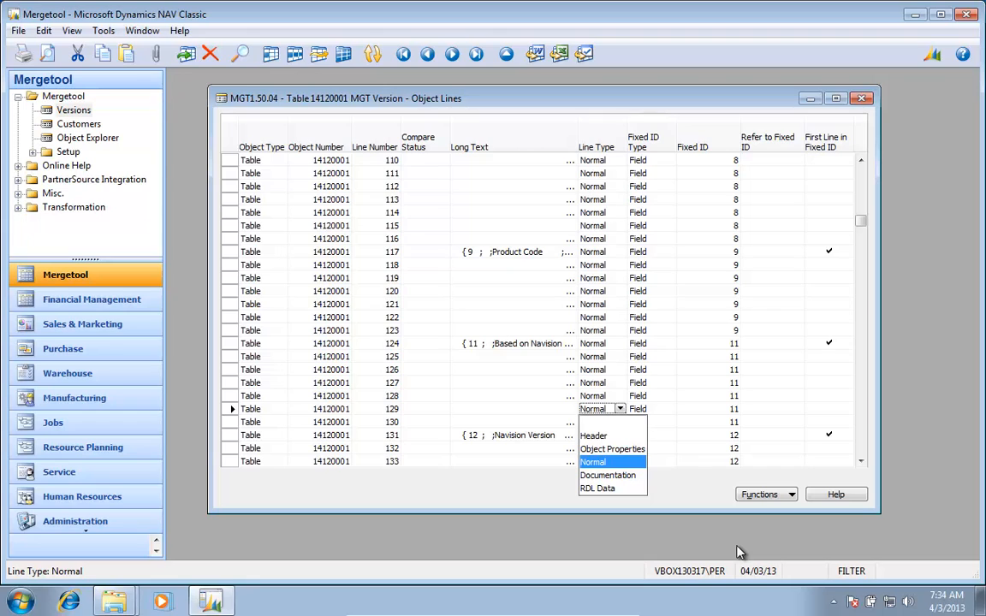
key(Escape)
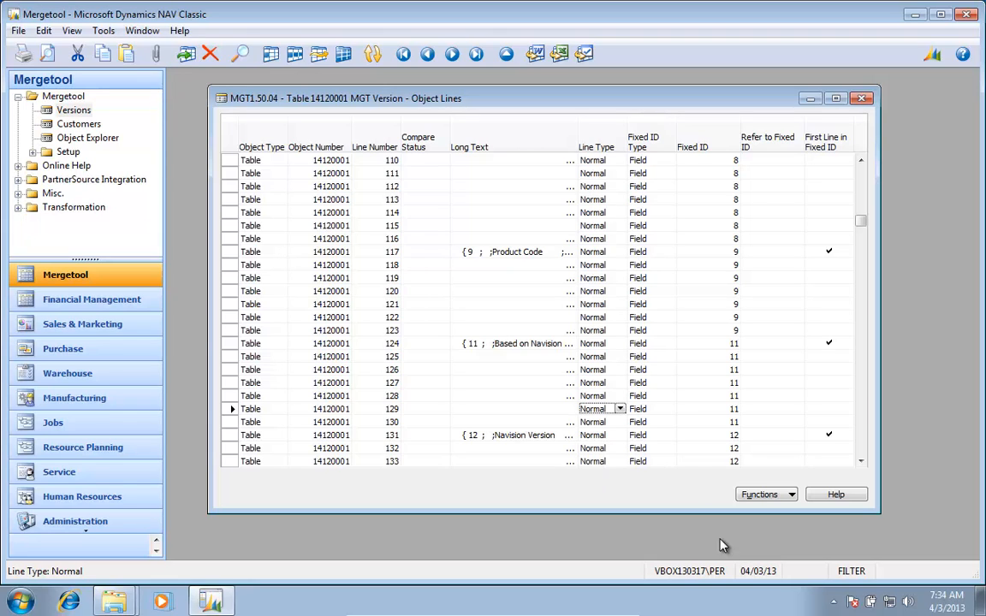
- Return to the Versions list and run the Source Code Analyzer's Scan Source Code on version MGT1.50.04
key(Escape)
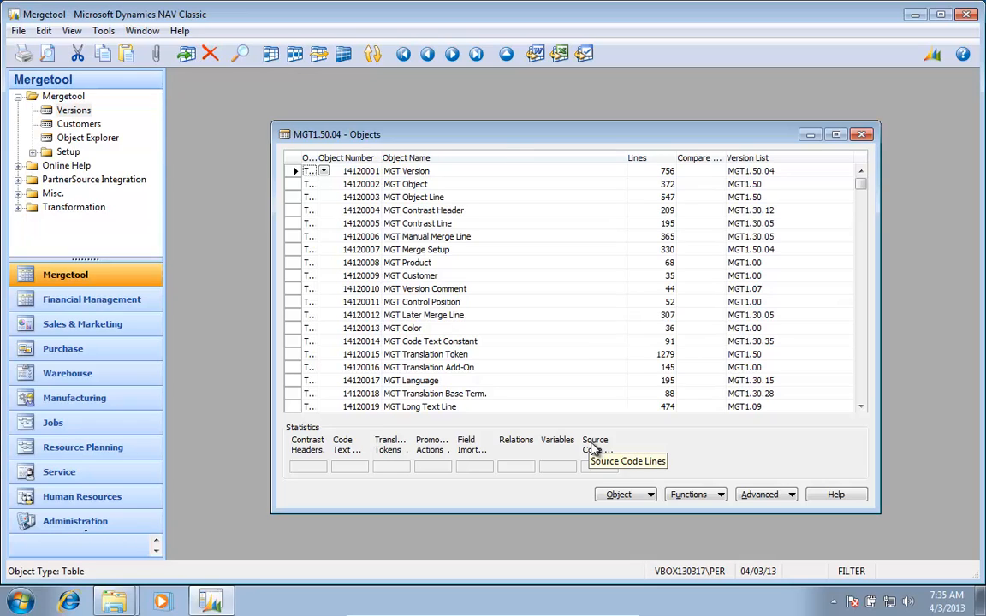
key(Escape)
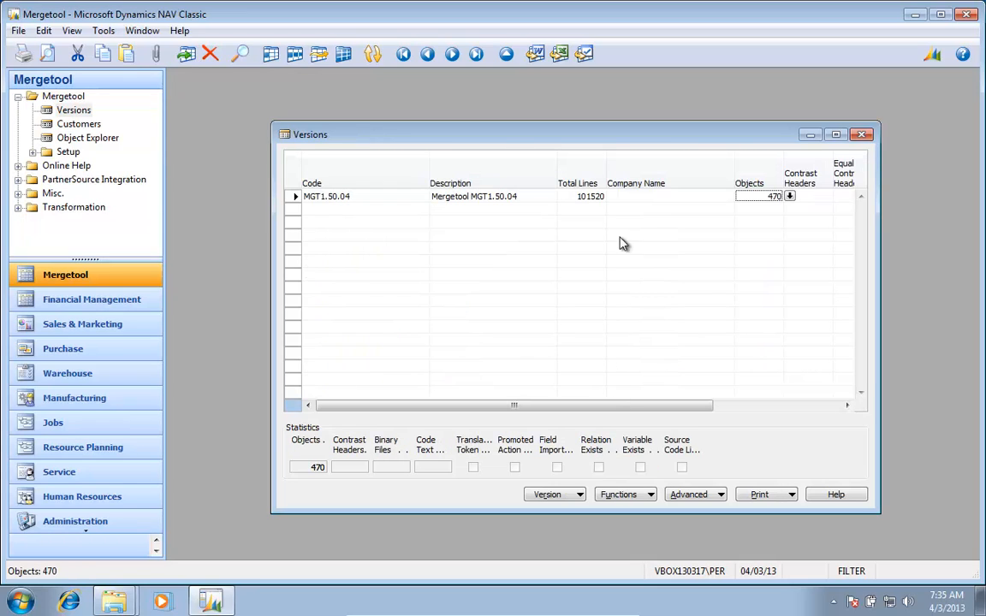
click(710, 494)
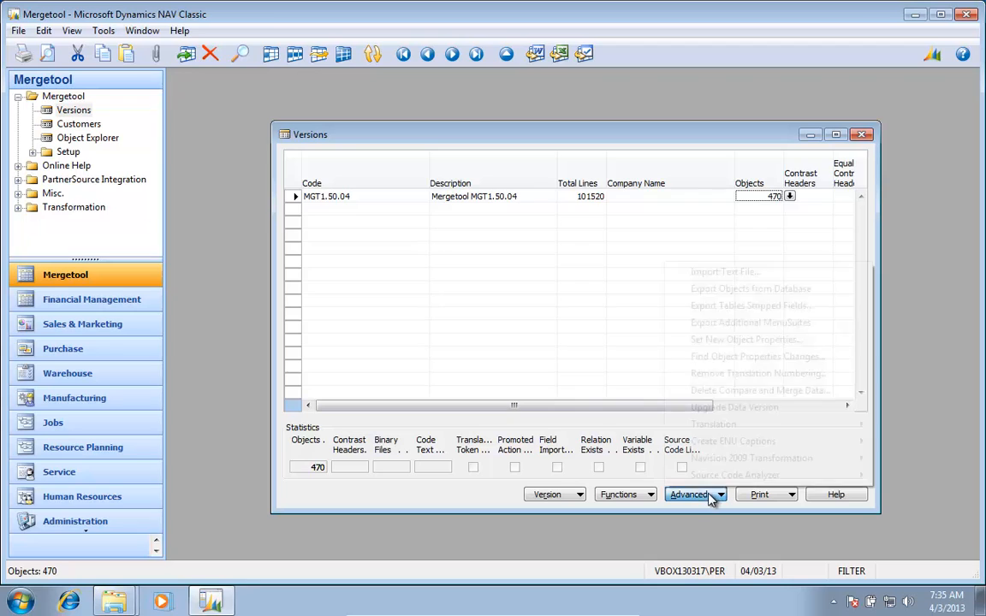
mouse_move(732, 479)
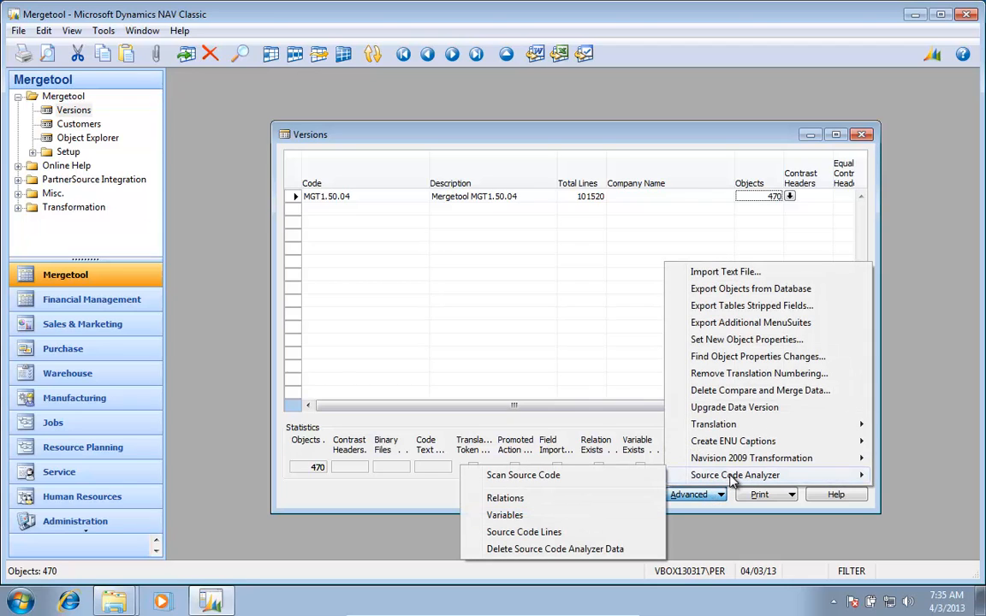
click(529, 484)
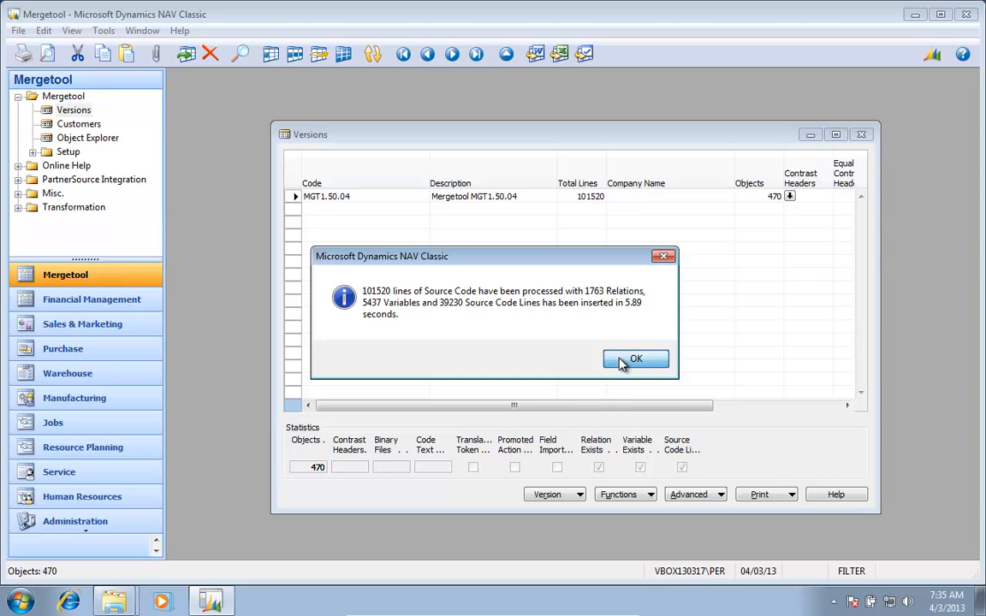
- Dismiss the scan summary and open the object list of version MGT1.50.04
click(622, 363)
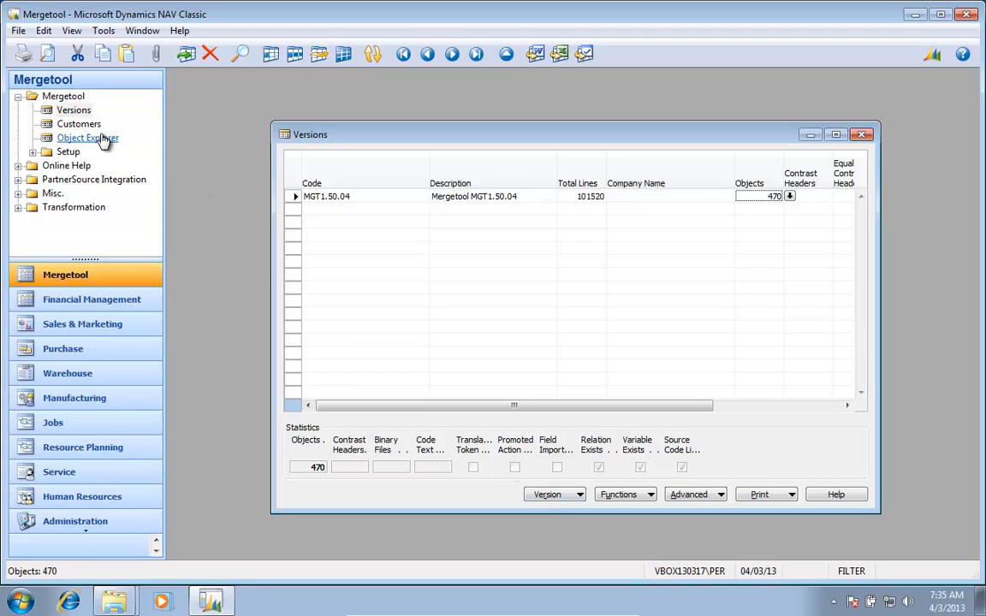
click(556, 498)
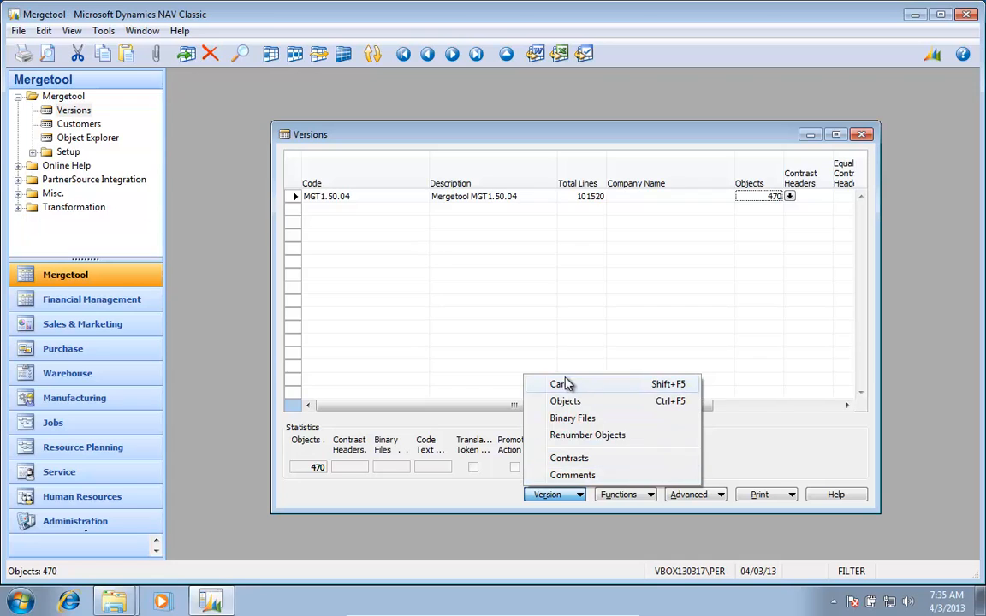
click(567, 403)
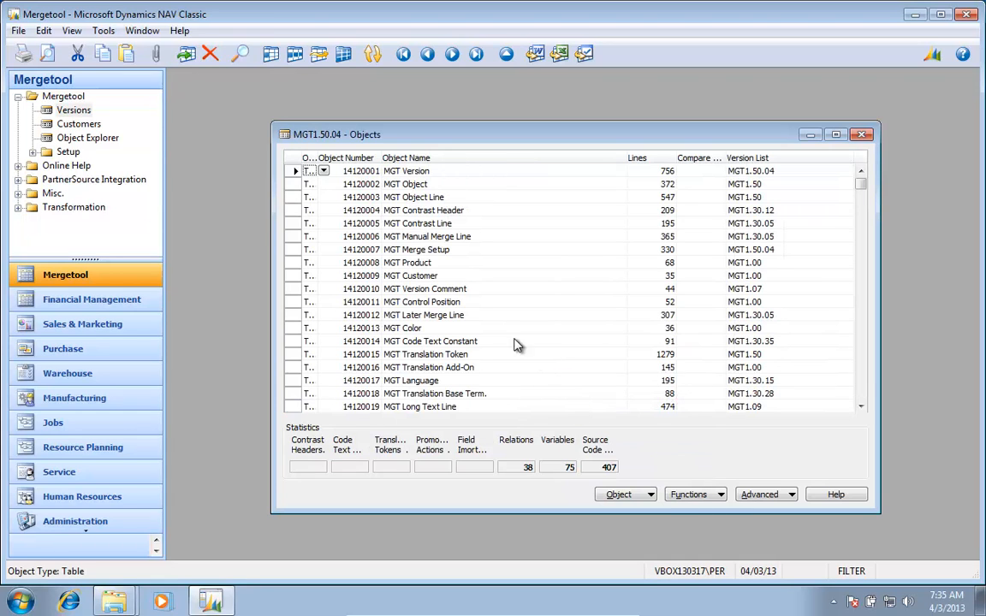
- Open the Relations list of table 14120001 MGT Version from the object statistics
click(524, 470)
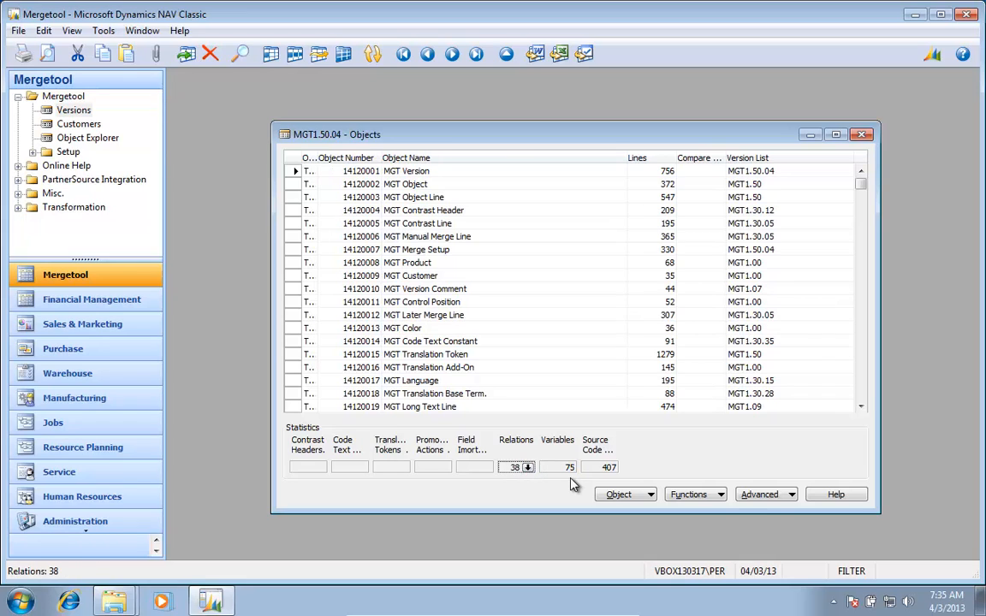
click(767, 496)
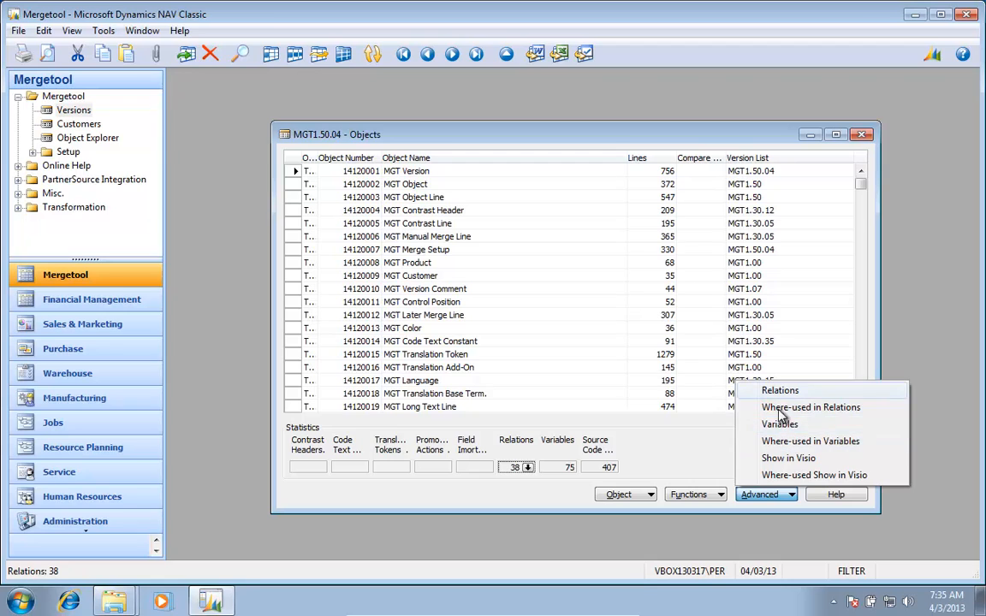
click(528, 470)
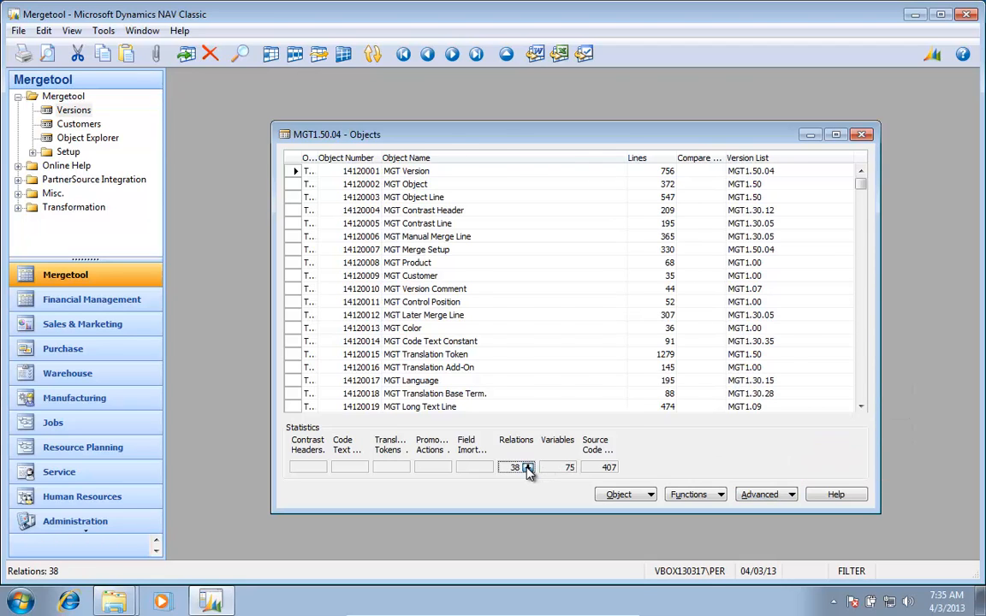
click(528, 469)
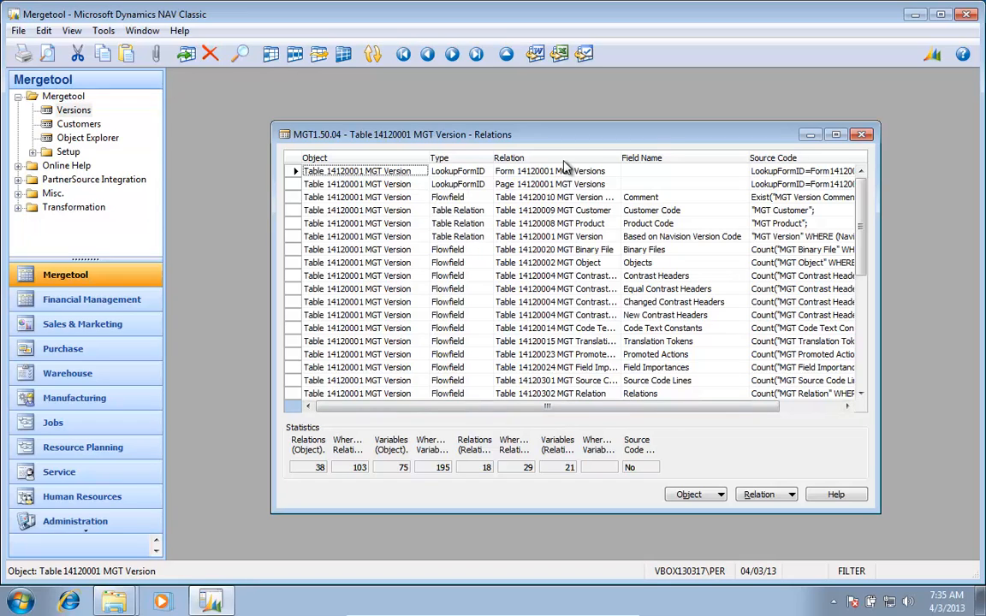
- View the available relation Type options, keeping LookupFormID, and select the New Contrast Headers relation
click(486, 173)
click(486, 171)
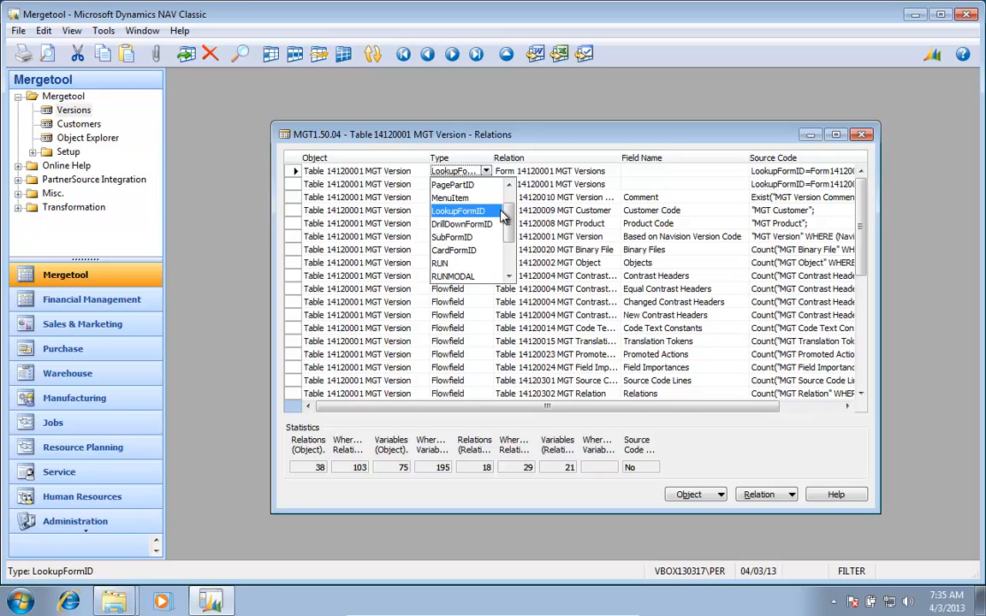
click(501, 210)
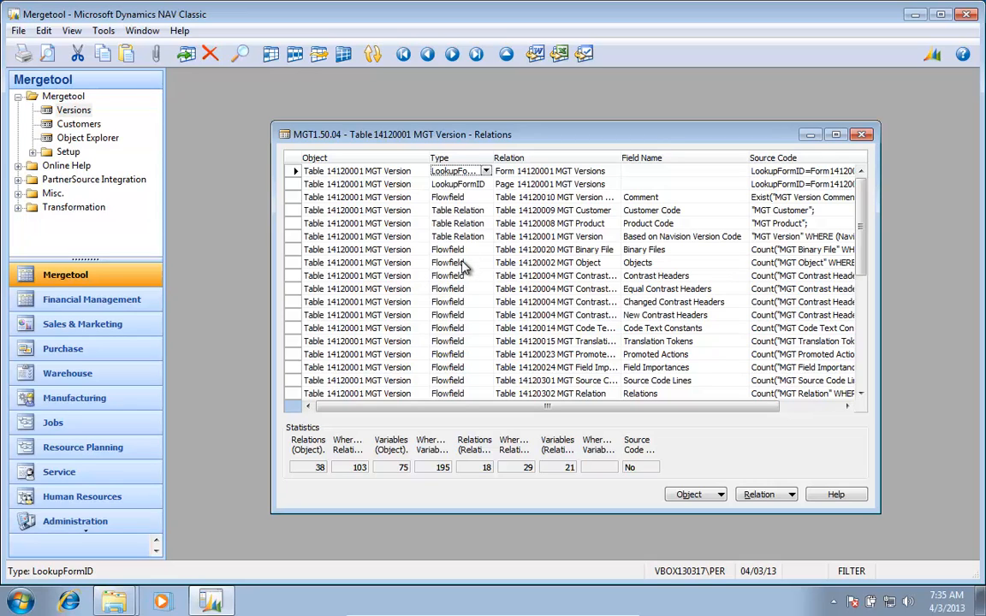
click(407, 315)
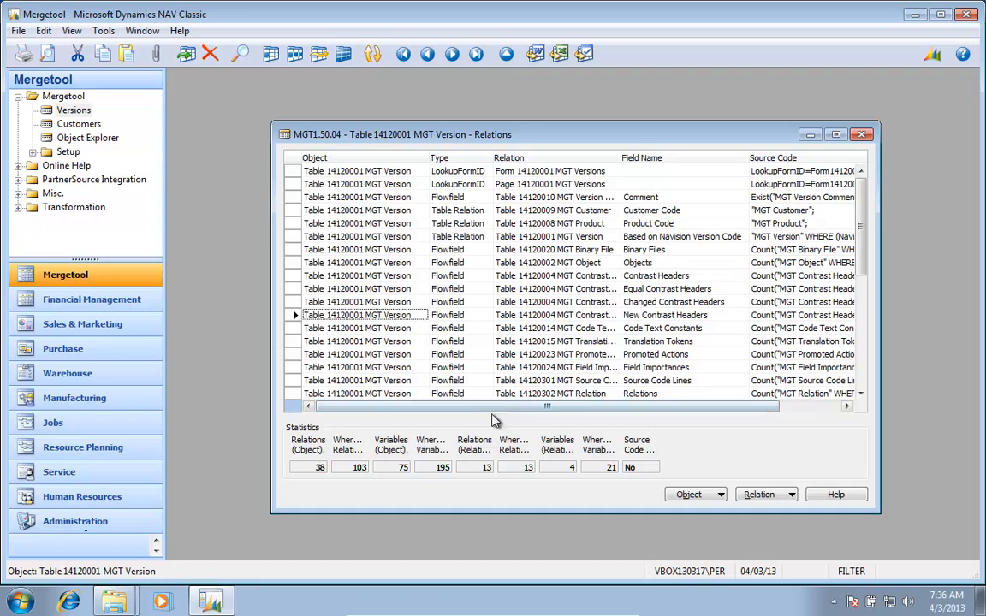
- Open the object's where-used relations, enlarge the window and look through the objects that relate to the MGT Version table
click(354, 470)
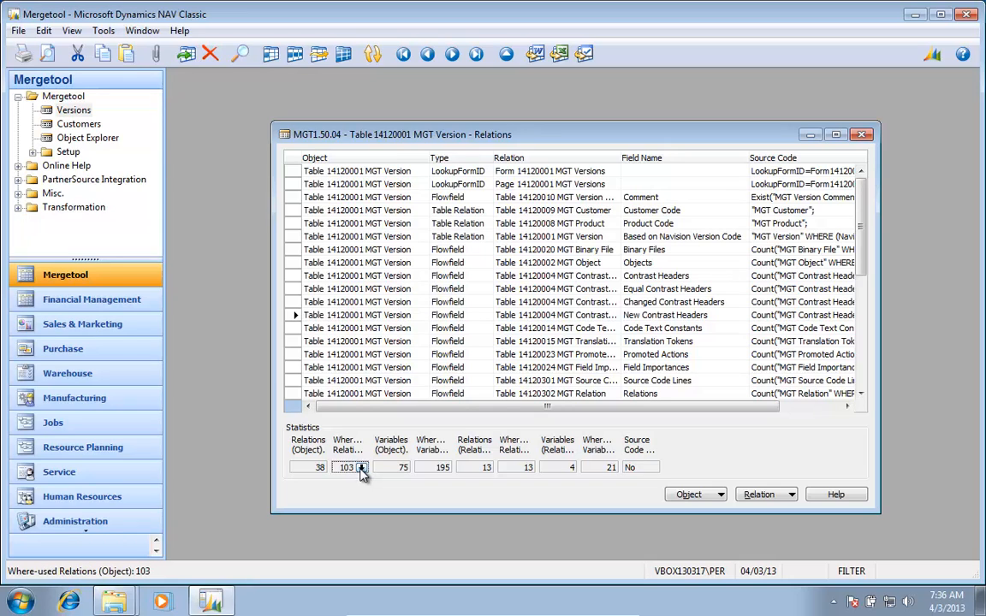
click(361, 468)
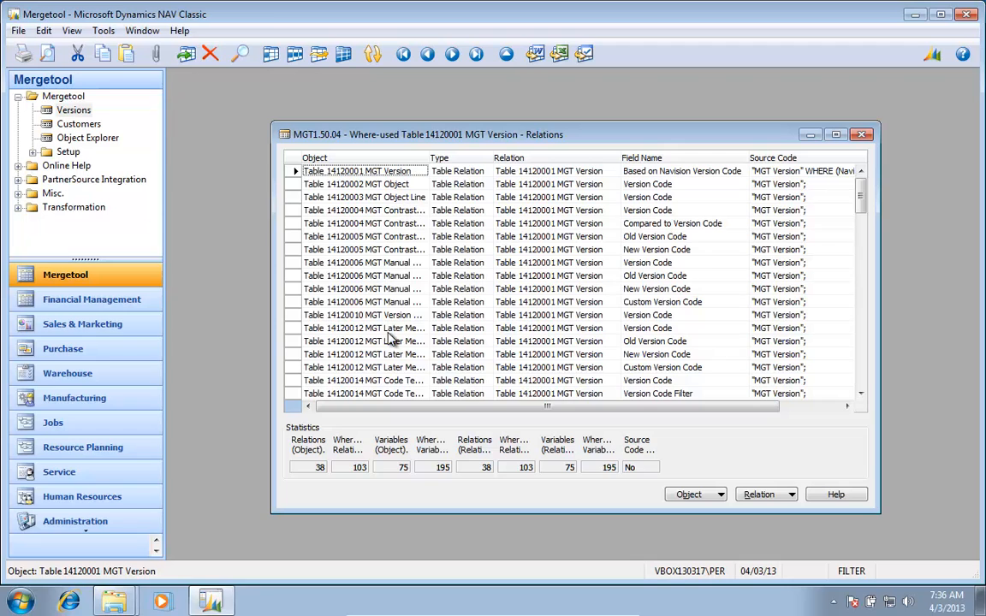
drag(271, 126, 205, 95)
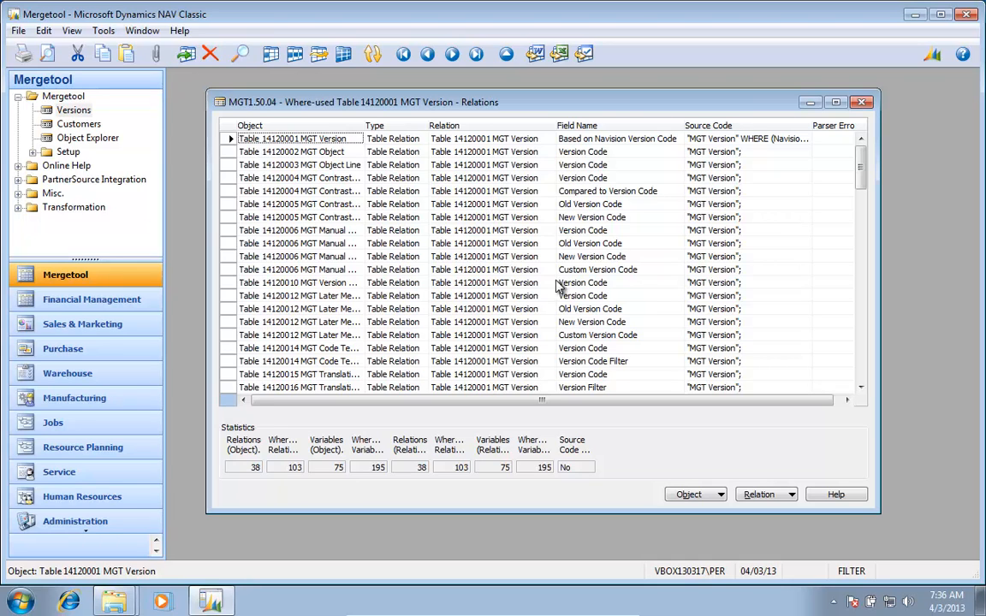
scroll(665, 296, down, 6)
scroll(664, 304, down, 10)
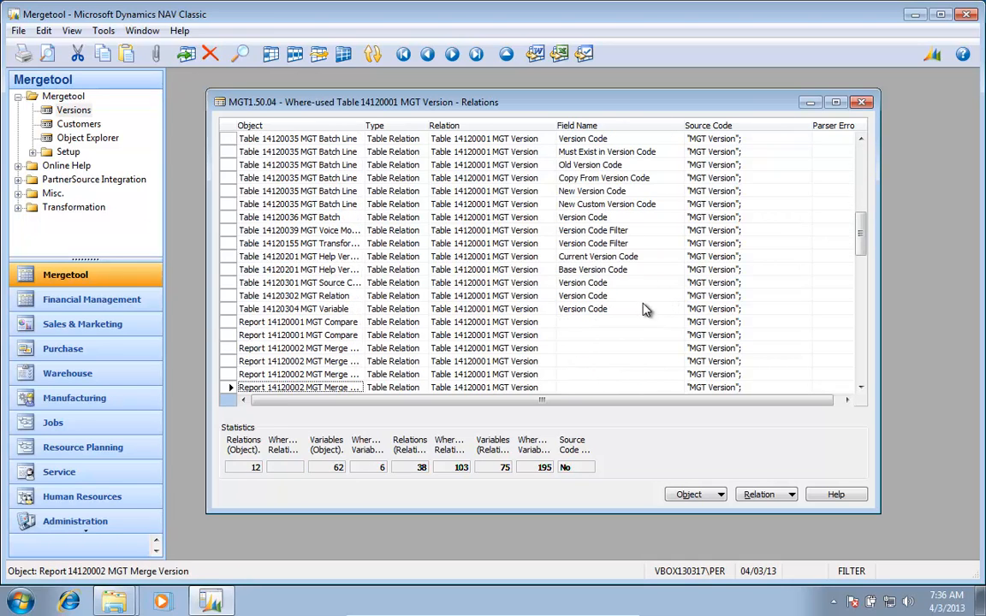
scroll(590, 281, up, 10)
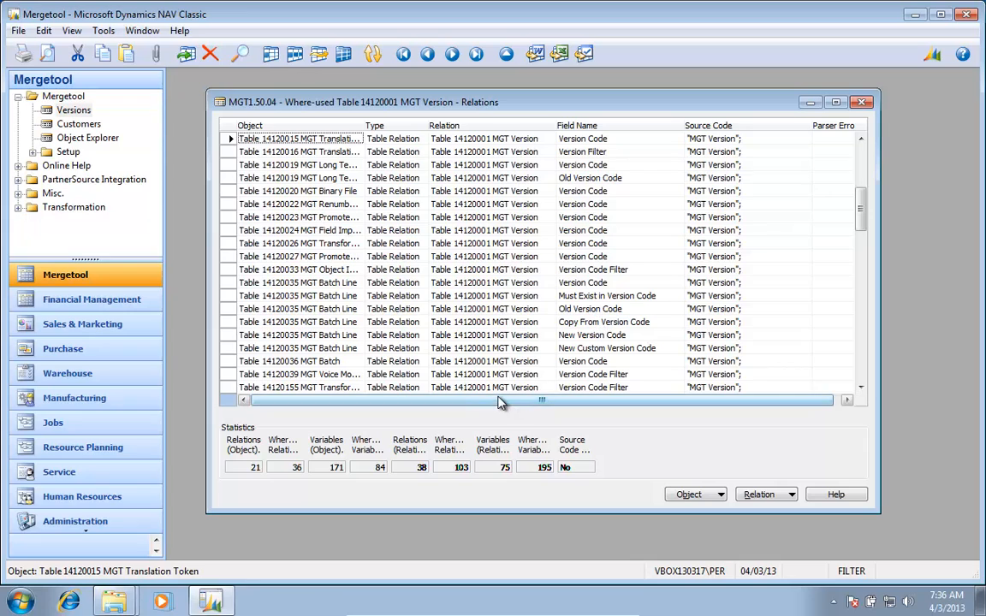
drag(502, 400, 447, 401)
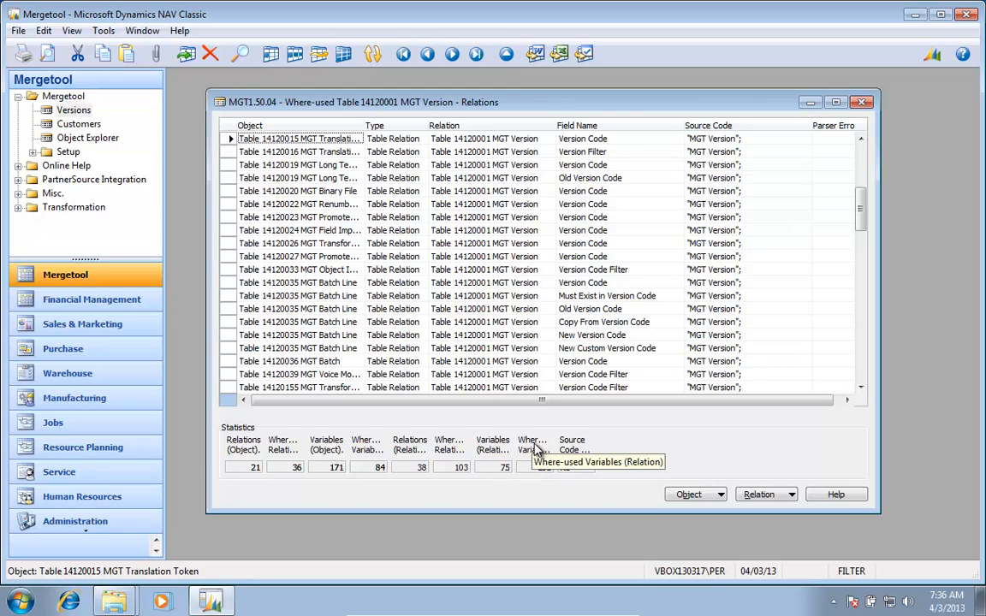
- Open the where-used variables for the MGT Version table and view the available variable Type options
click(532, 467)
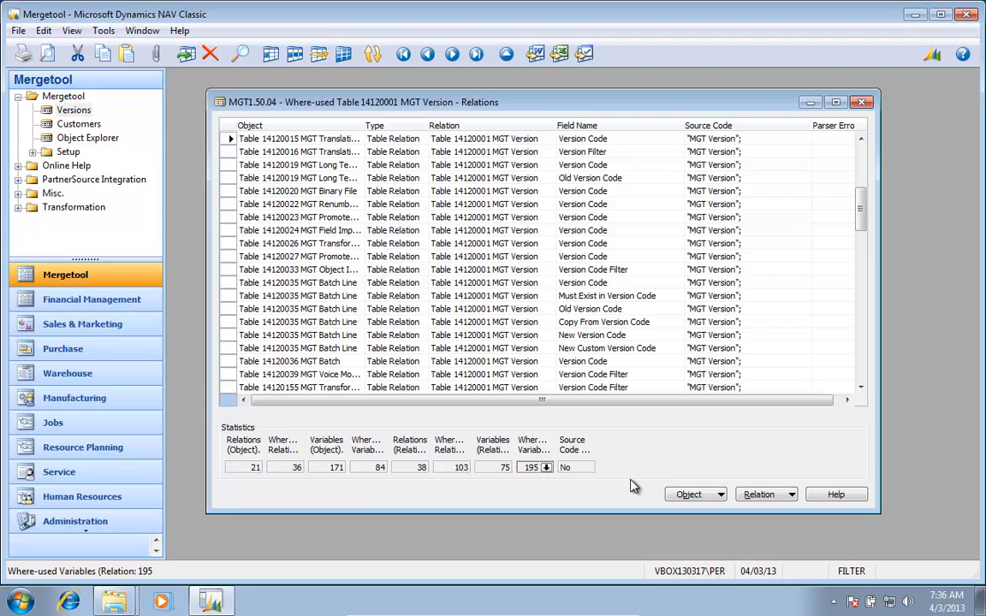
click(546, 467)
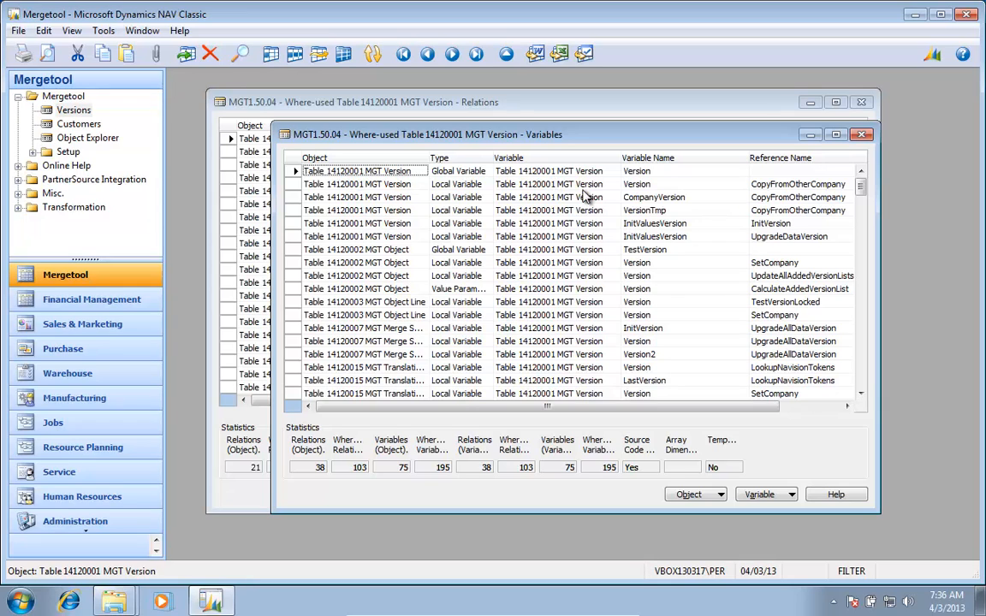
click(471, 177)
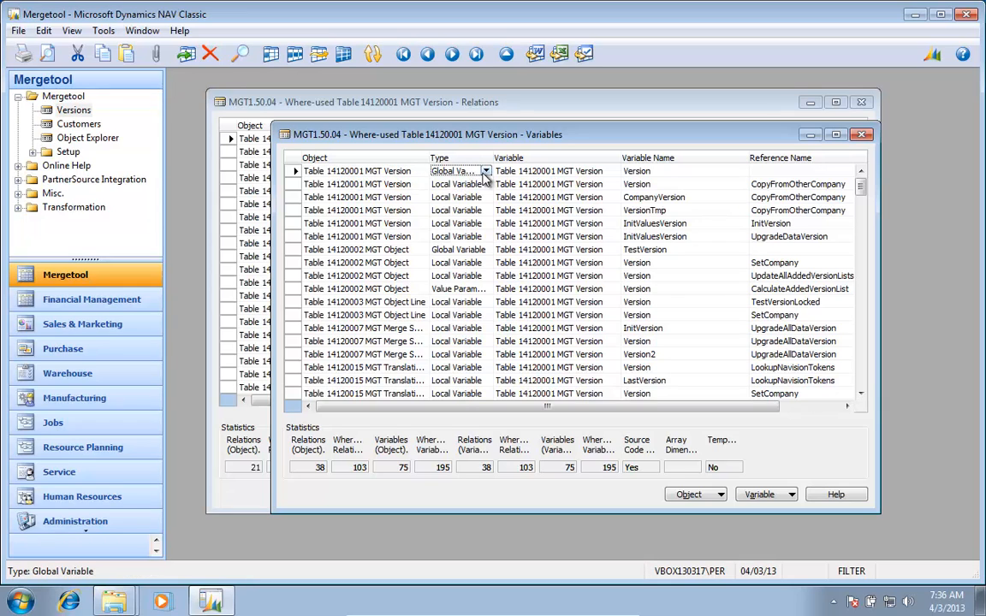
click(486, 173)
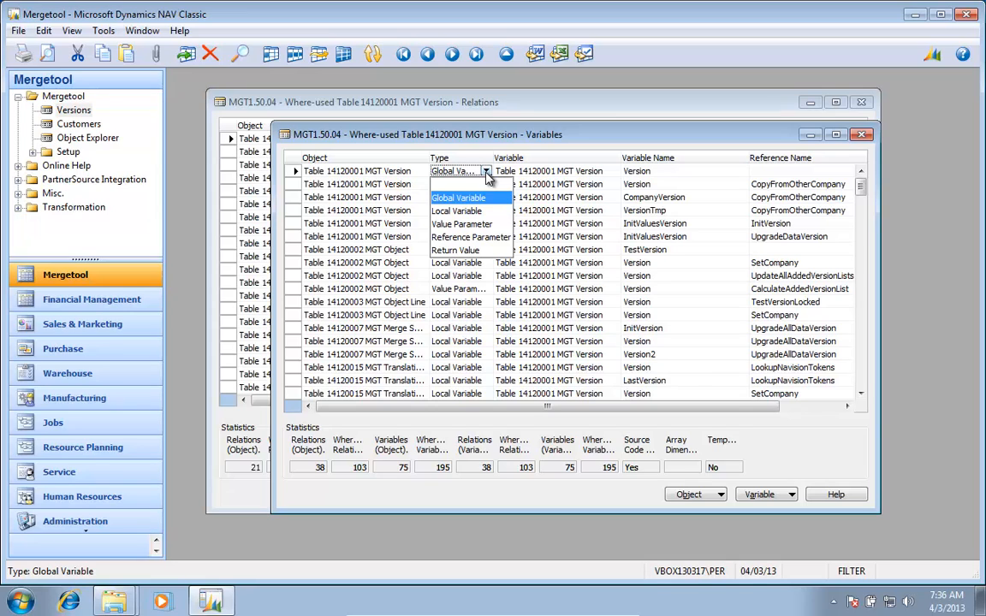
click(487, 173)
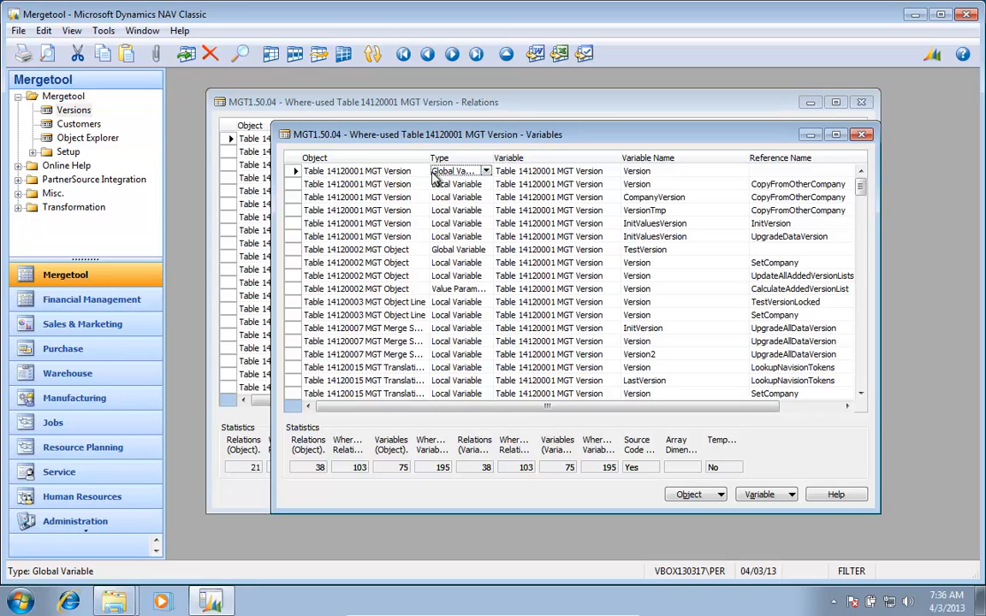
- Zoom into the first variable record, examine all its fields through Where-used Variables (Variable), and close the zoom
click(107, 32)
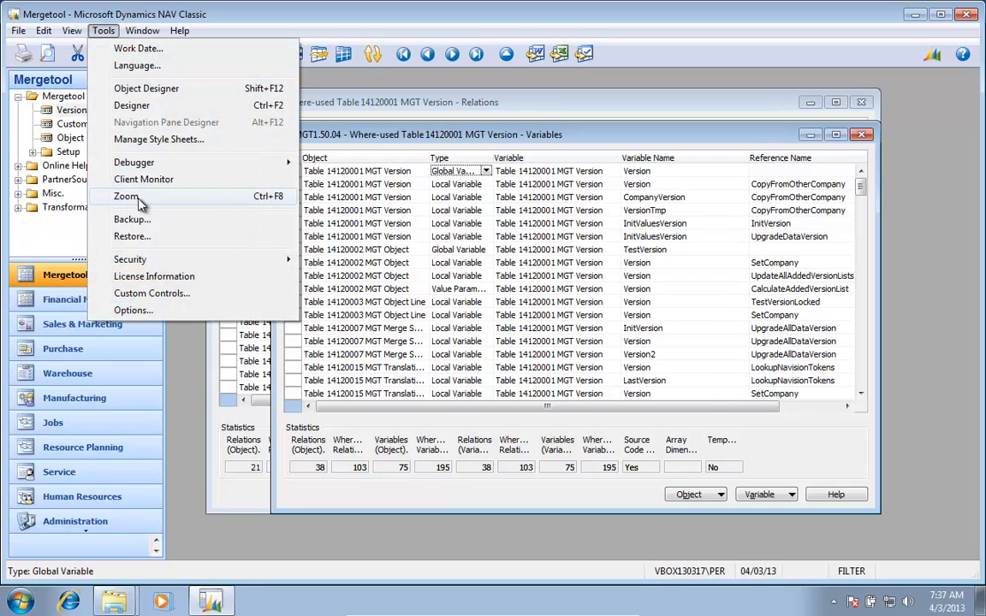
click(124, 178)
key(Down)
key(Down)
key(Down)
key(Down)
key(Down)
key(Down)
key(Down)
key(Down)
key(Down)
key(Down)
key(Down)
key(Down)
key(Down)
key(Down)
key(Down)
key(Down)
key(Down)
key(Down)
key(Down)
key(Down)
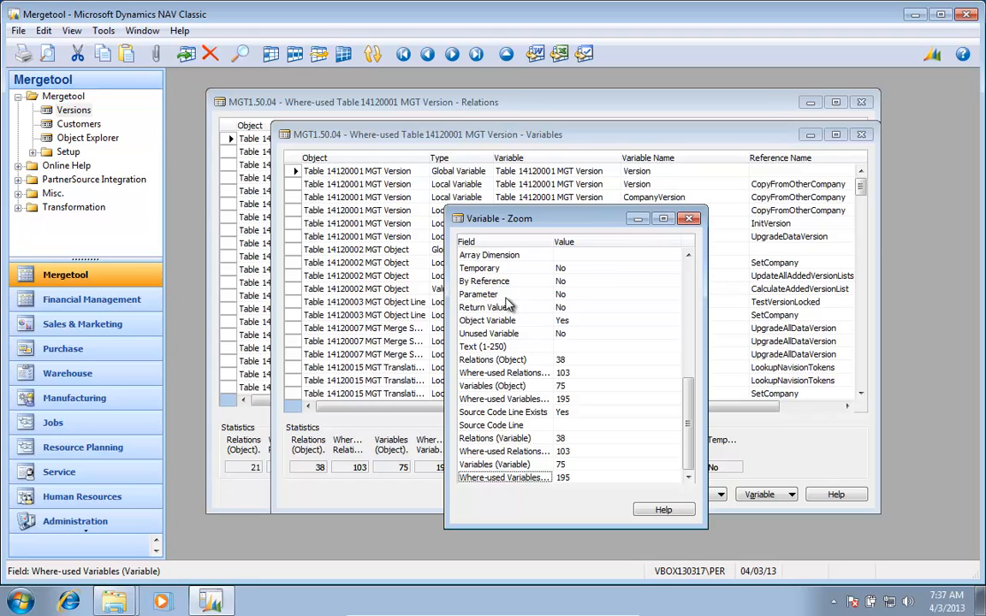
key(Escape)
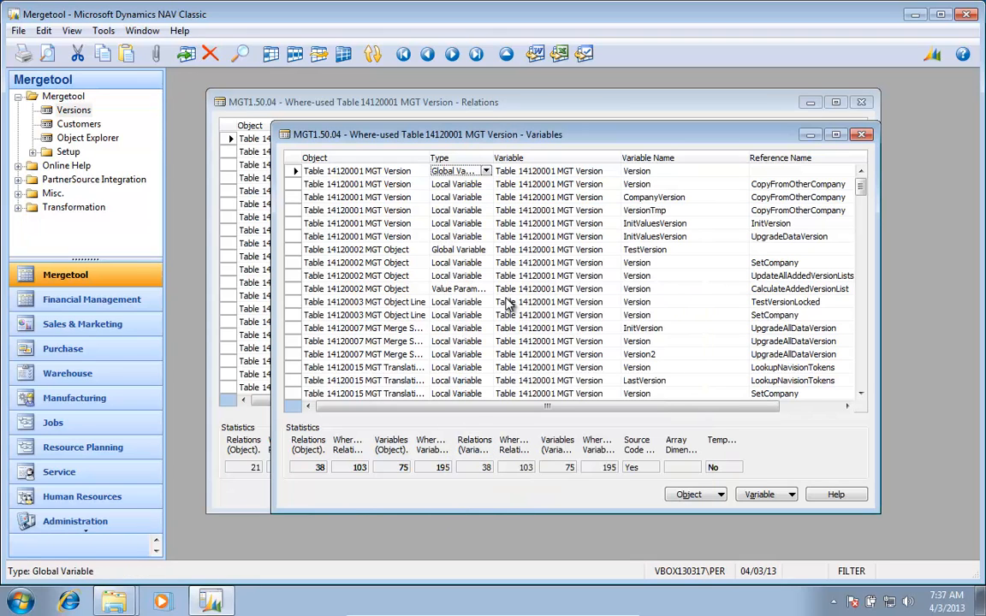
- Go across the first variable's columns from Type to Parser Error
key(Tab)
key(Tab)
key(Tab)
key(Tab)
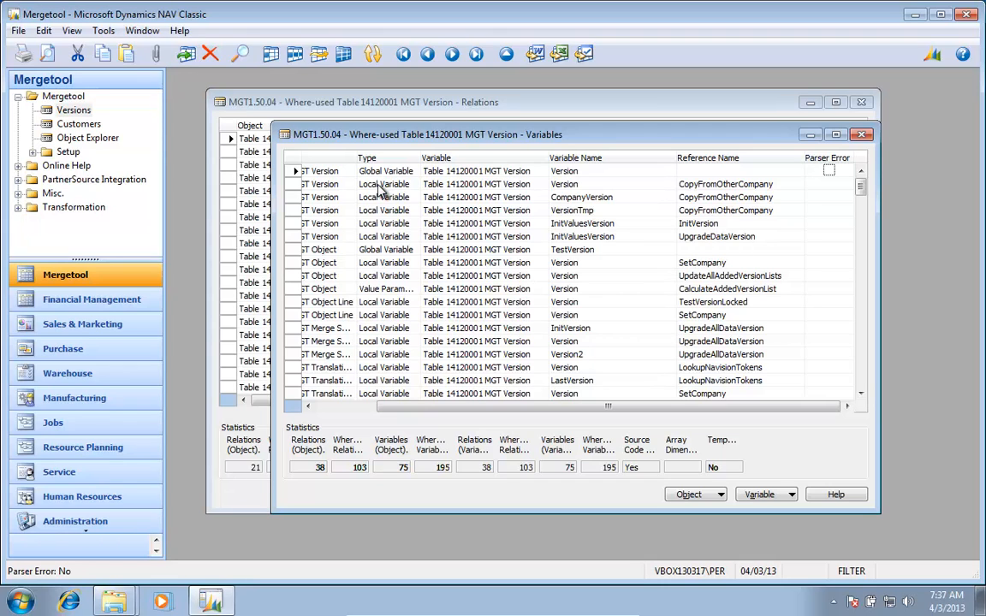
- Close the variables, relations and objects windows to return to the Versions list
key(Escape)
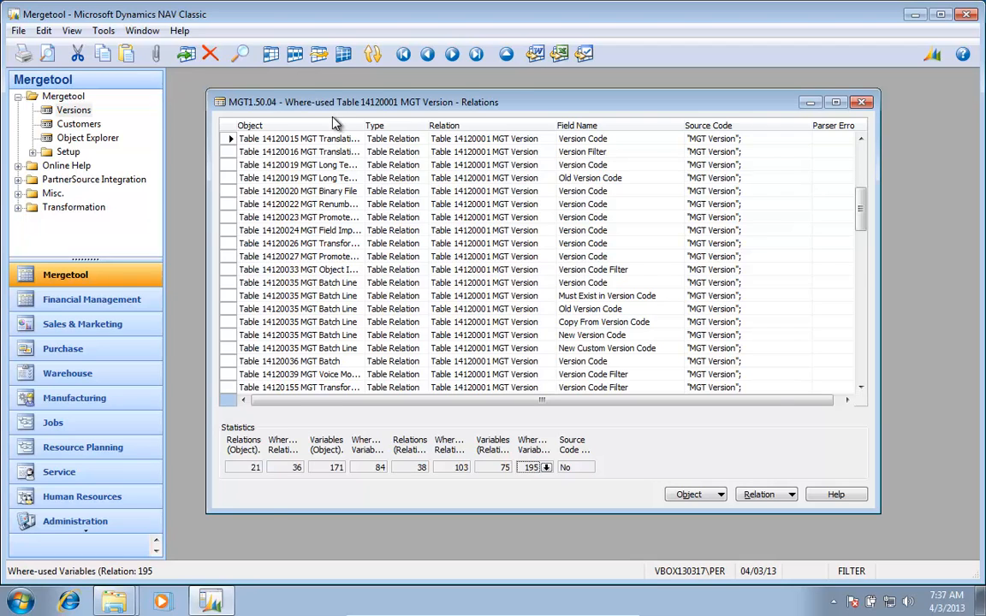
key(Escape)
key(Escape)
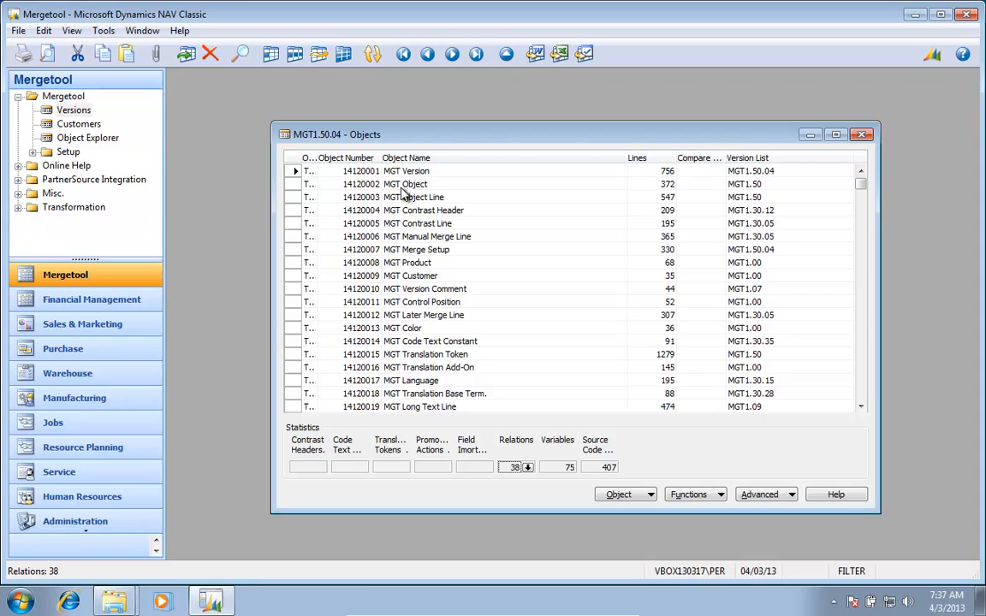
key(Escape)
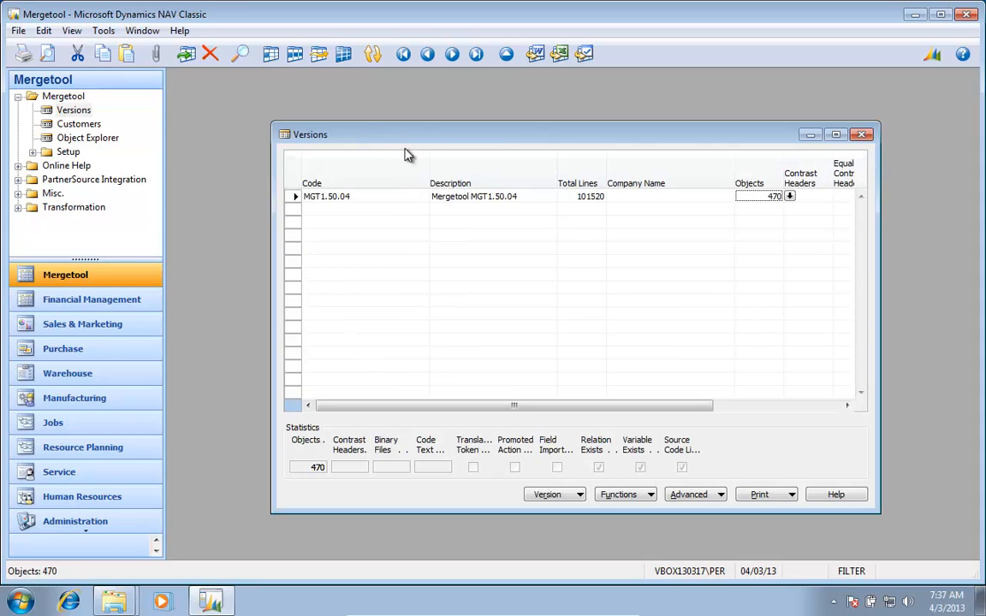